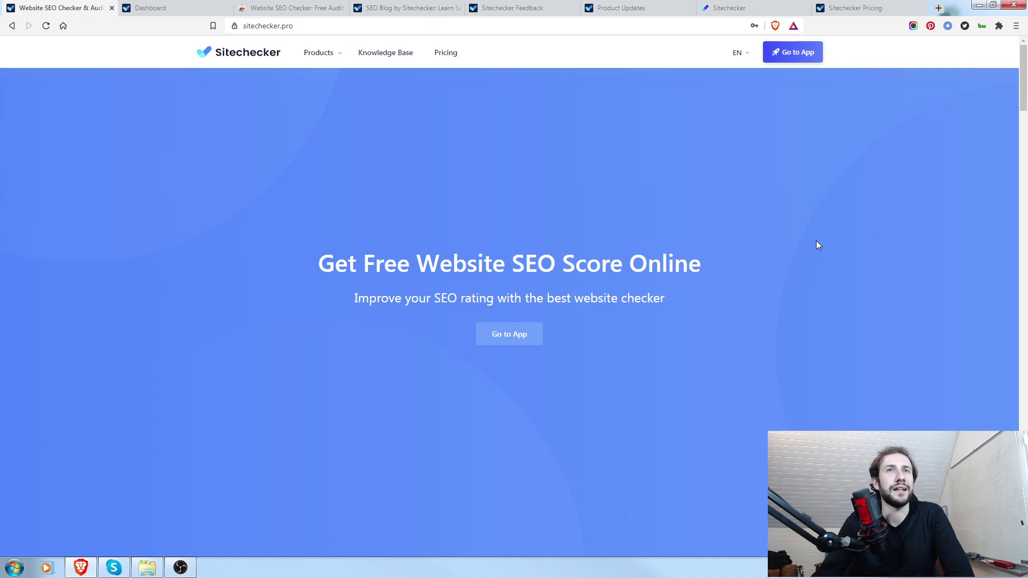
- Look through the product sections and benefits on the Sitechecker homepage, then return to its beginning
scroll(816, 240, down, 12)
scroll(955, 236, down, 14)
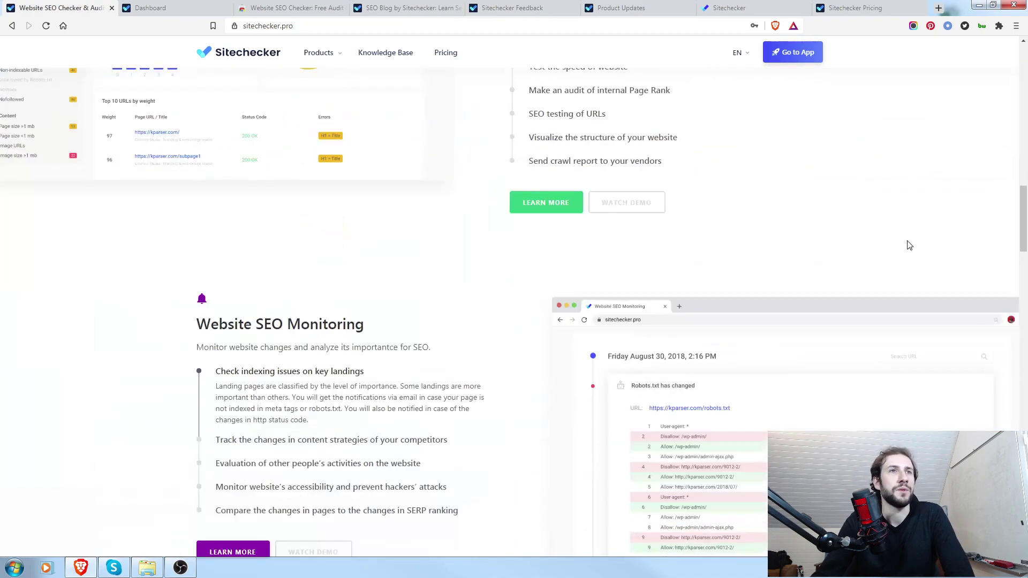
scroll(959, 289, up, 15)
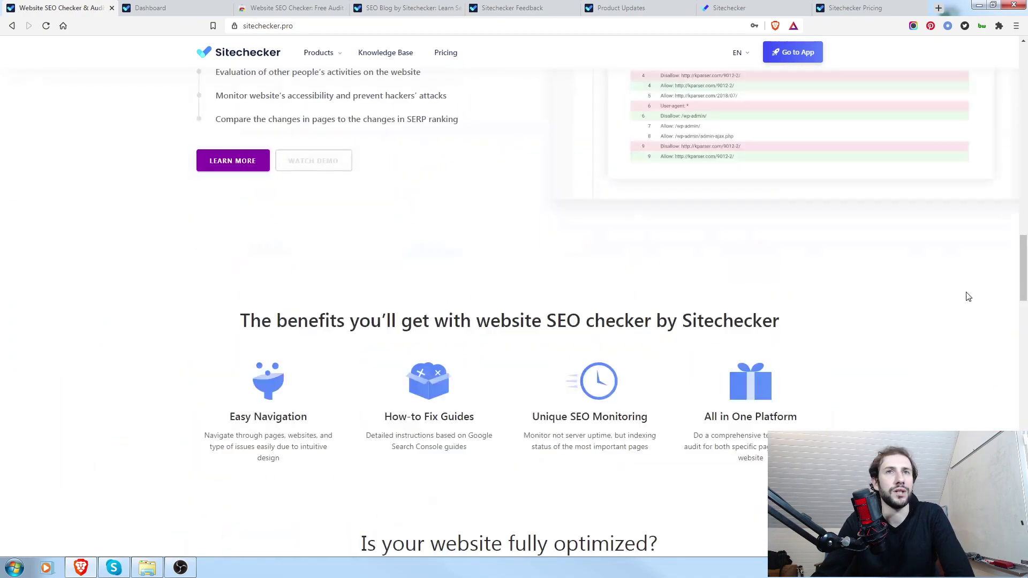
scroll(632, 281, up, 5)
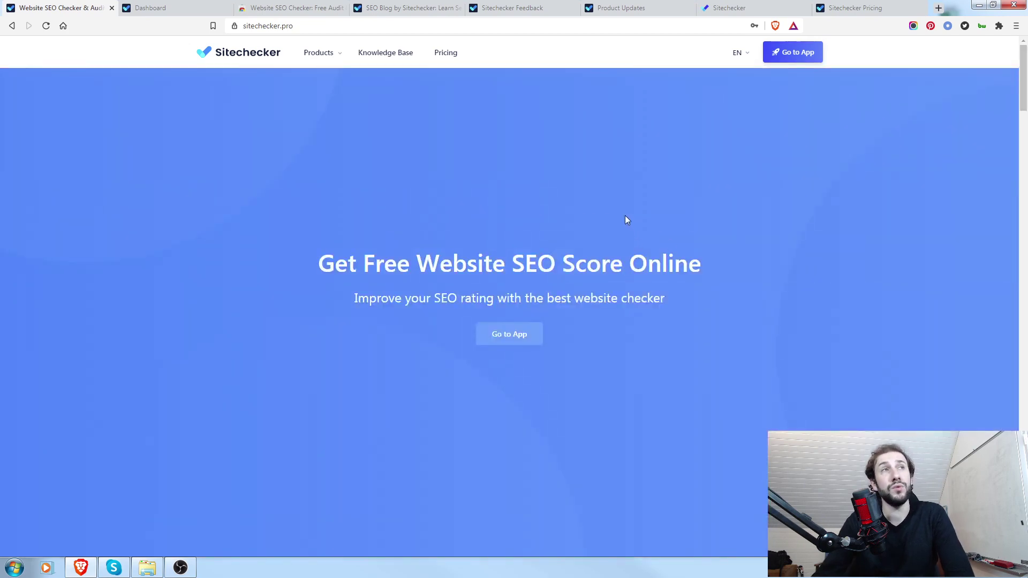
mouse_move(340, 61)
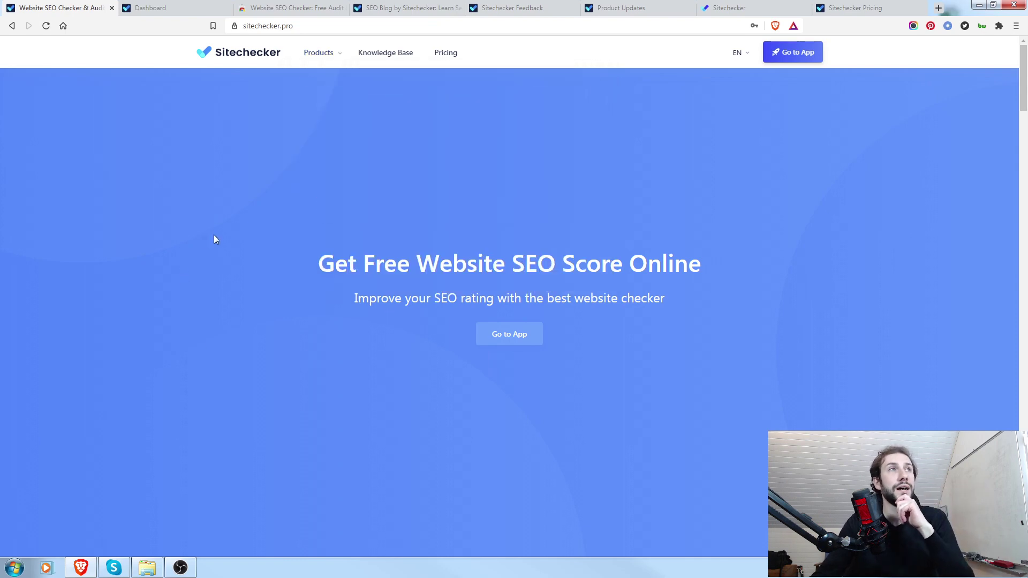
- Switch to the open dashboard of the kparser.com demo project and check the list of available projects
click(155, 8)
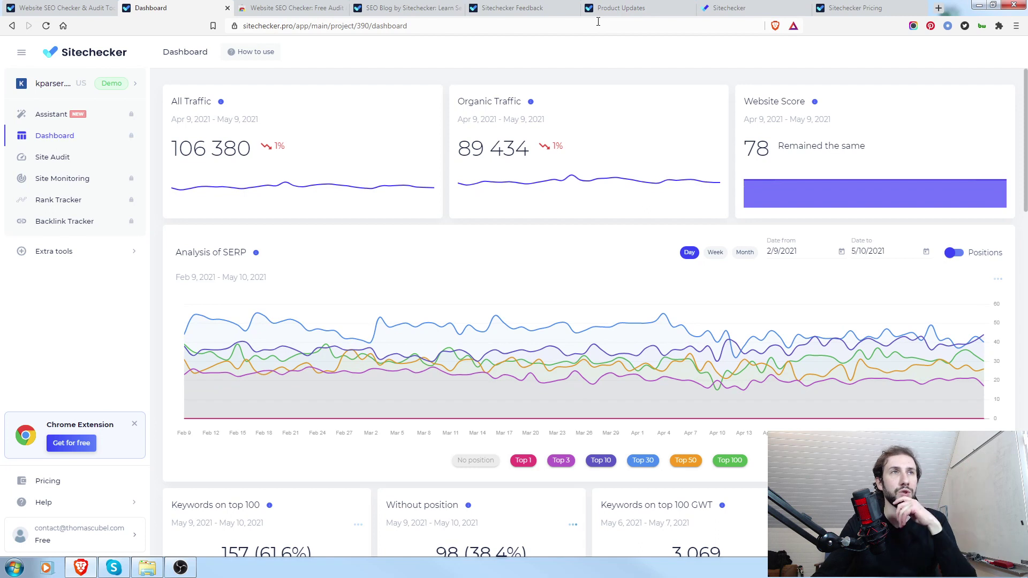
click(567, 132)
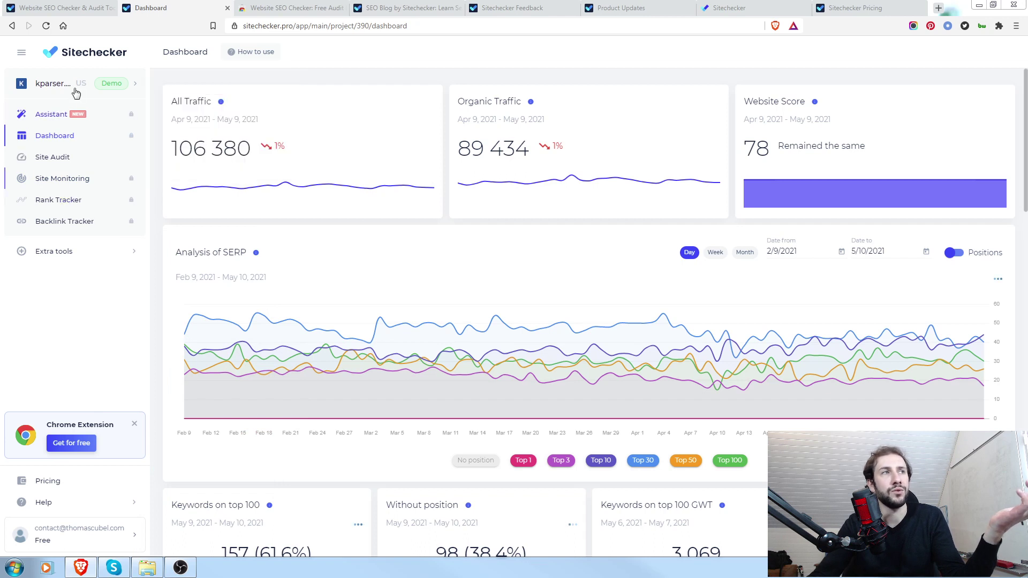
mouse_move(130, 257)
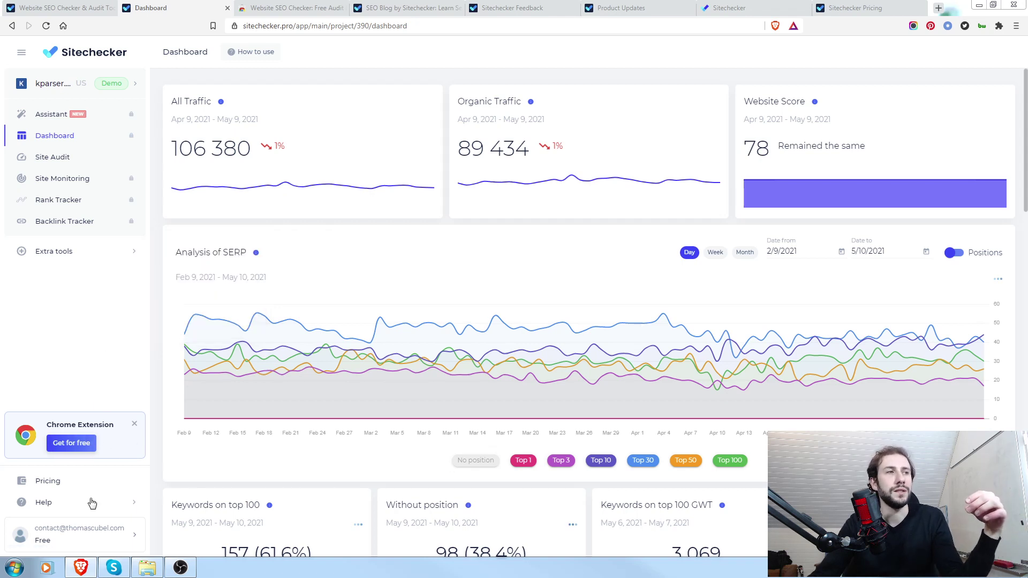
mouse_move(91, 504)
mouse_move(102, 545)
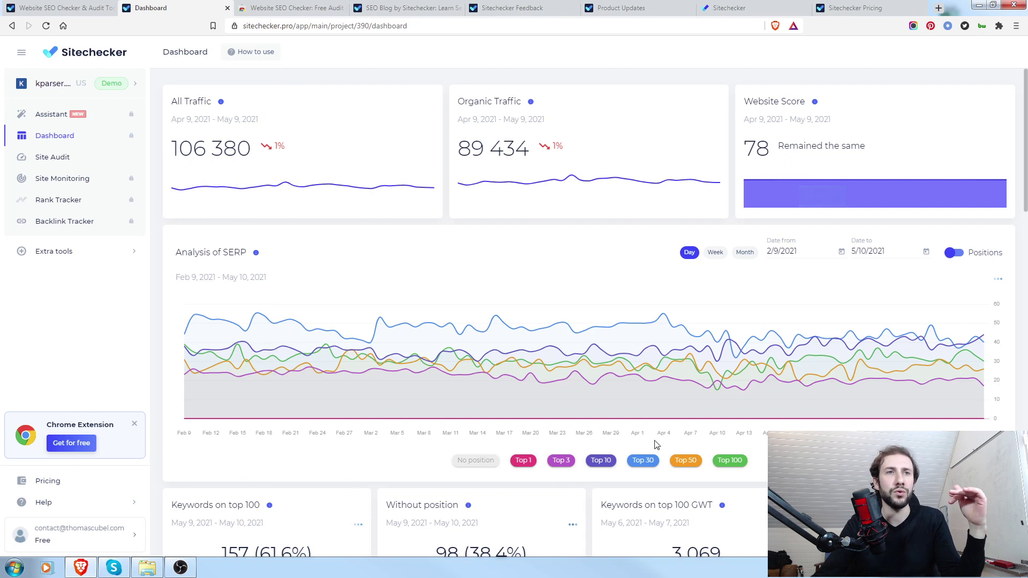
mouse_move(354, 187)
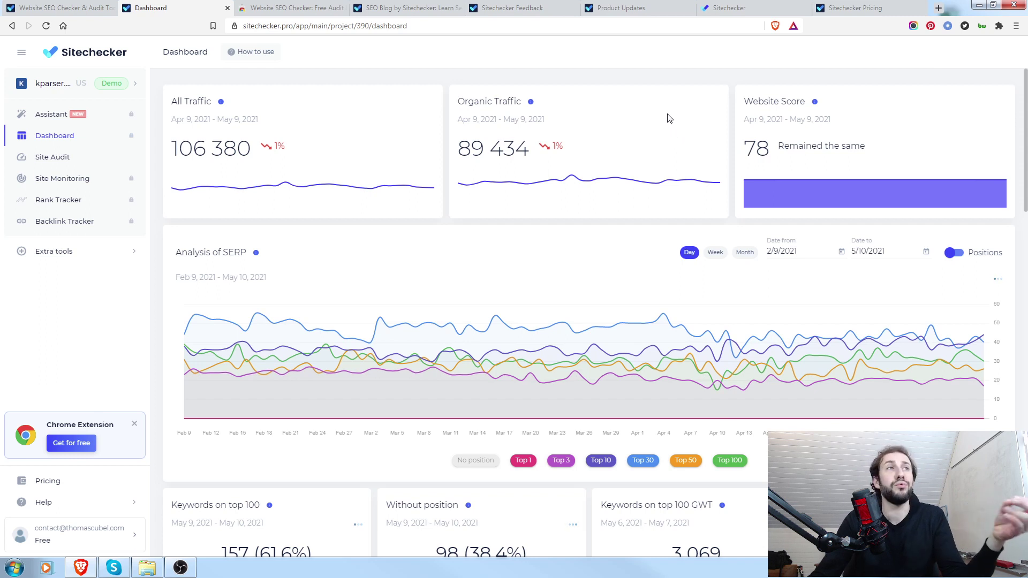
click(83, 83)
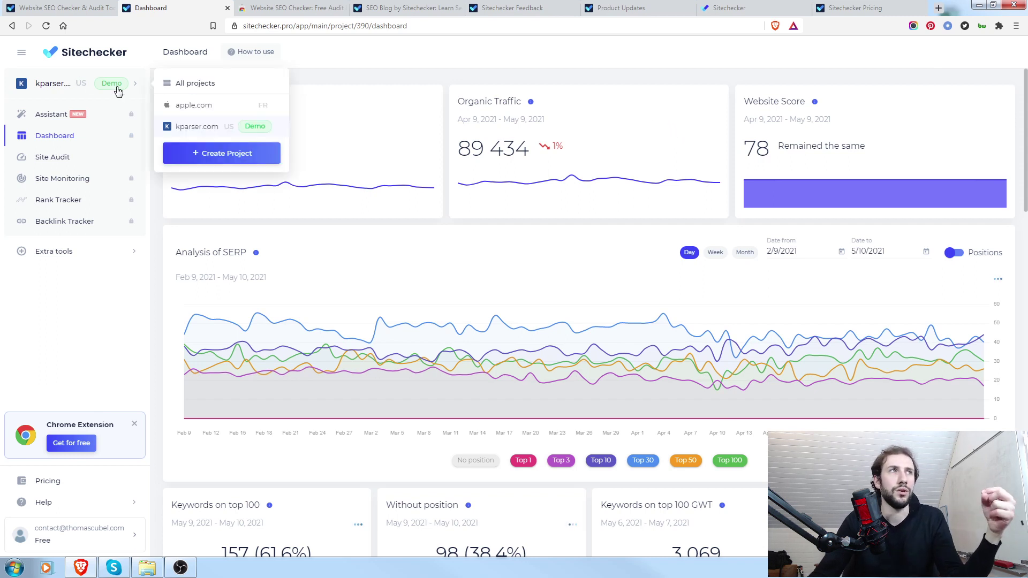
click(781, 298)
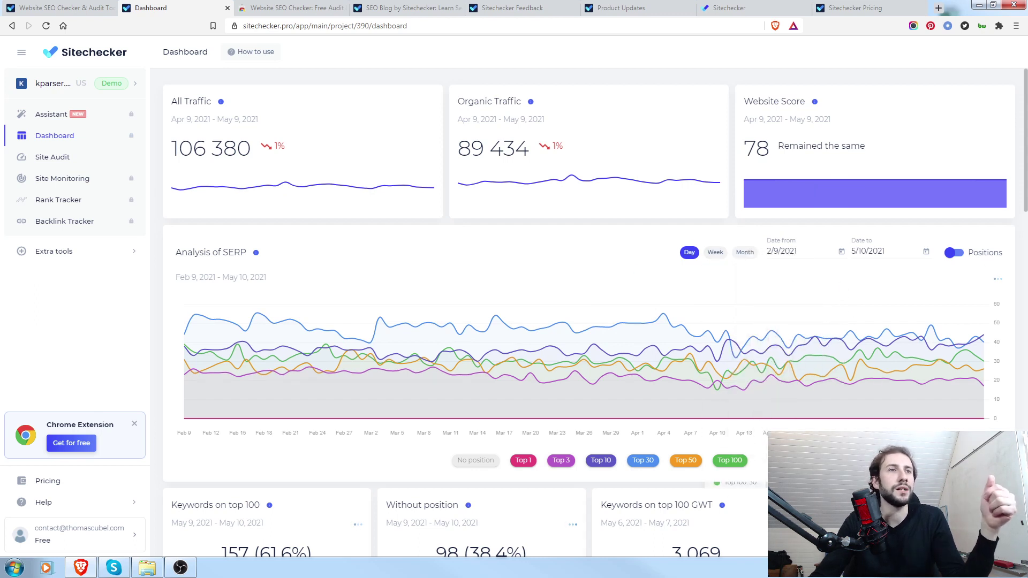
- Examine the dashboard's SERP analysis, keyword visibility, traffic, site indexation and Top 10 Landings reports
scroll(835, 424, down, 1)
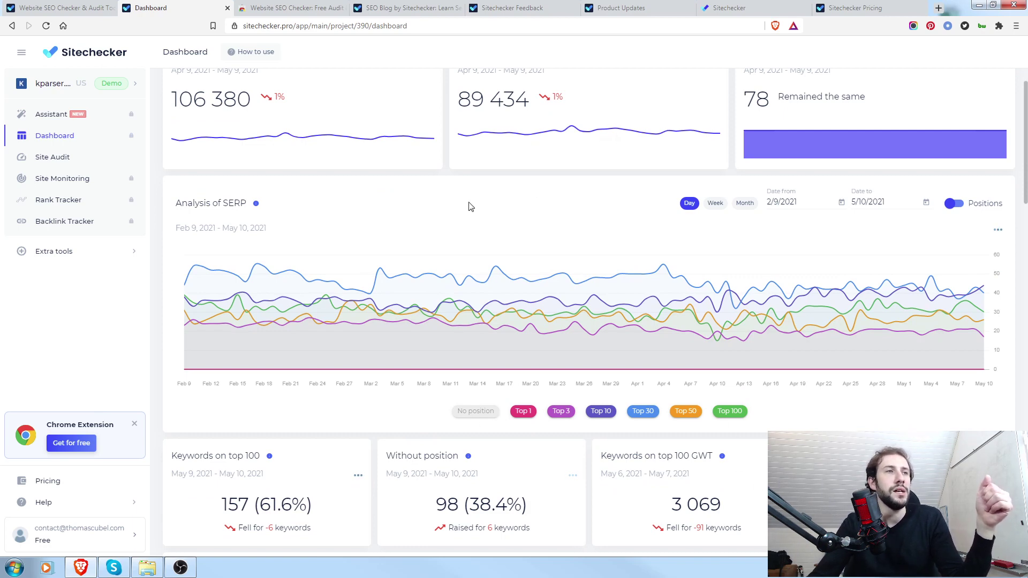
scroll(466, 204, down, 1)
scroll(459, 197, down, 5)
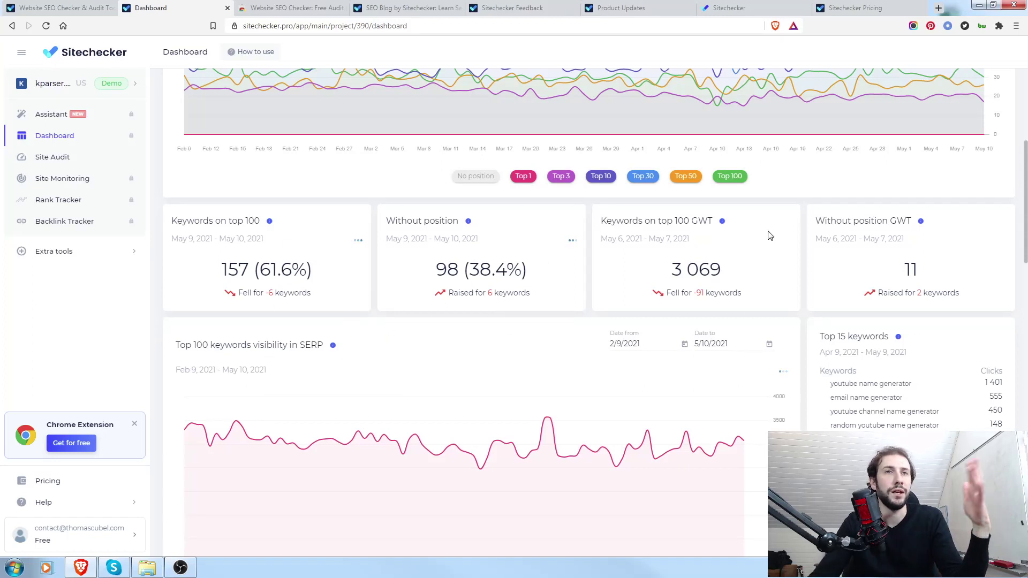
scroll(797, 250, down, 1)
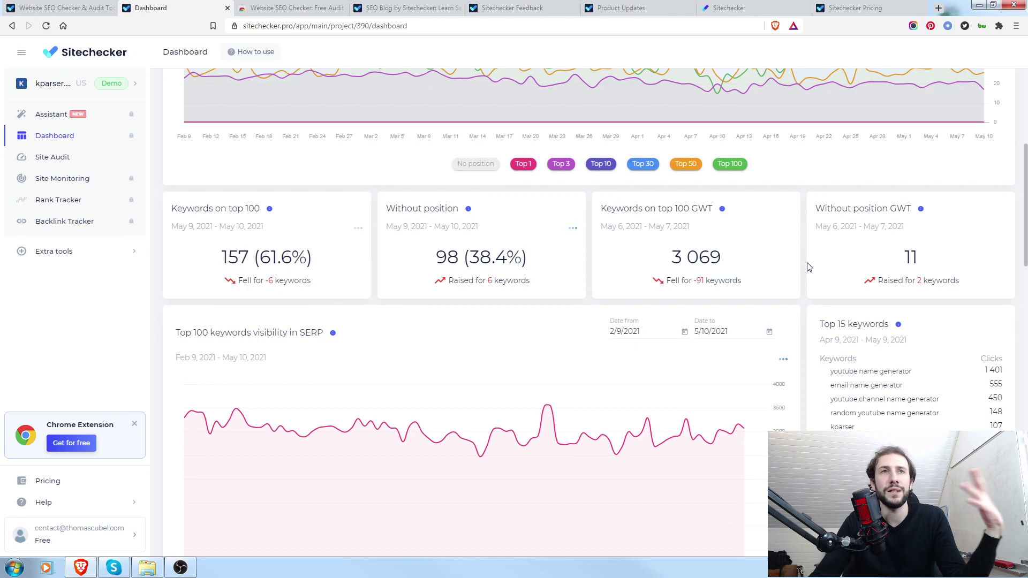
scroll(803, 266, down, 2)
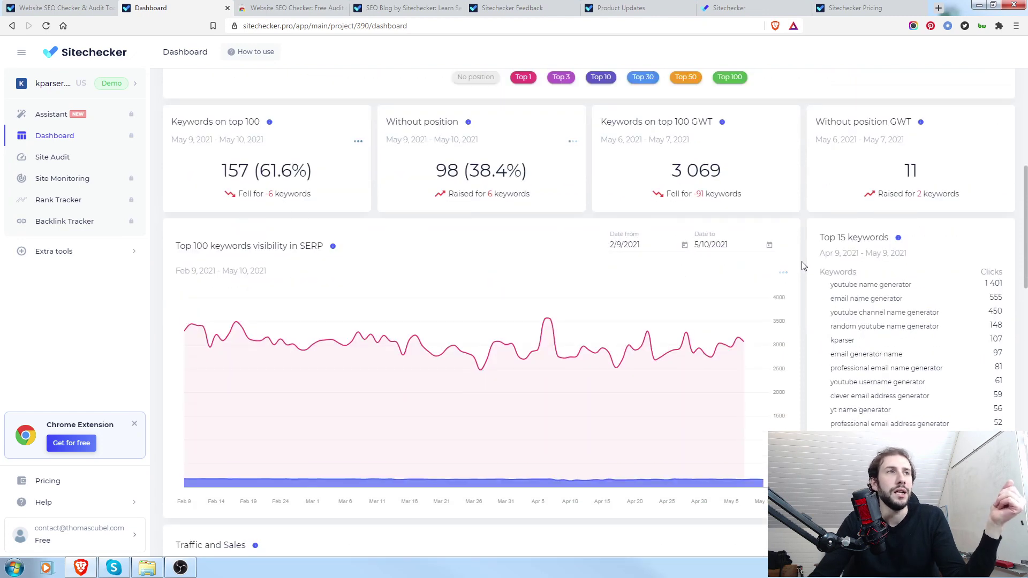
scroll(808, 265, down, 7)
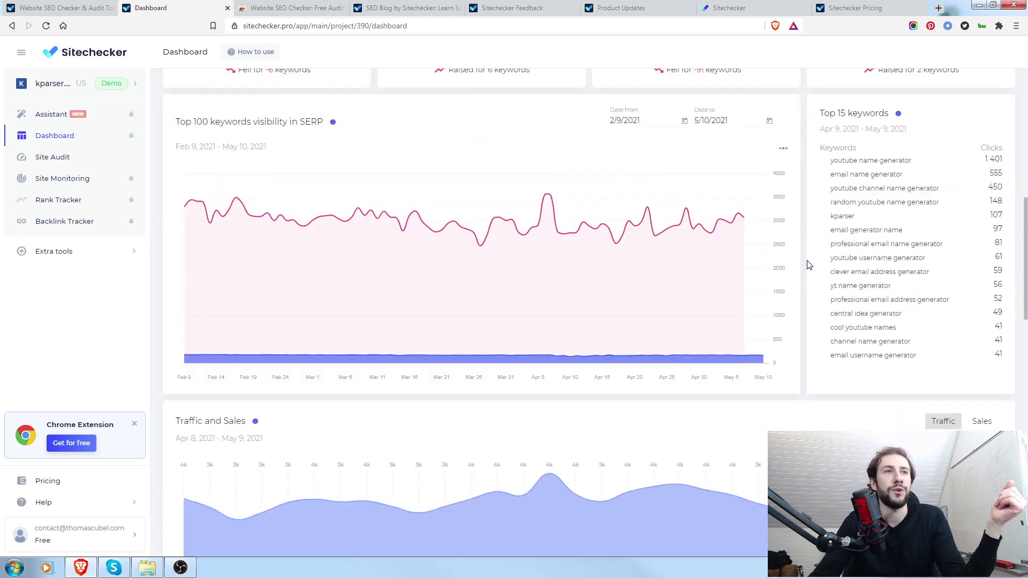
scroll(811, 259, down, 5)
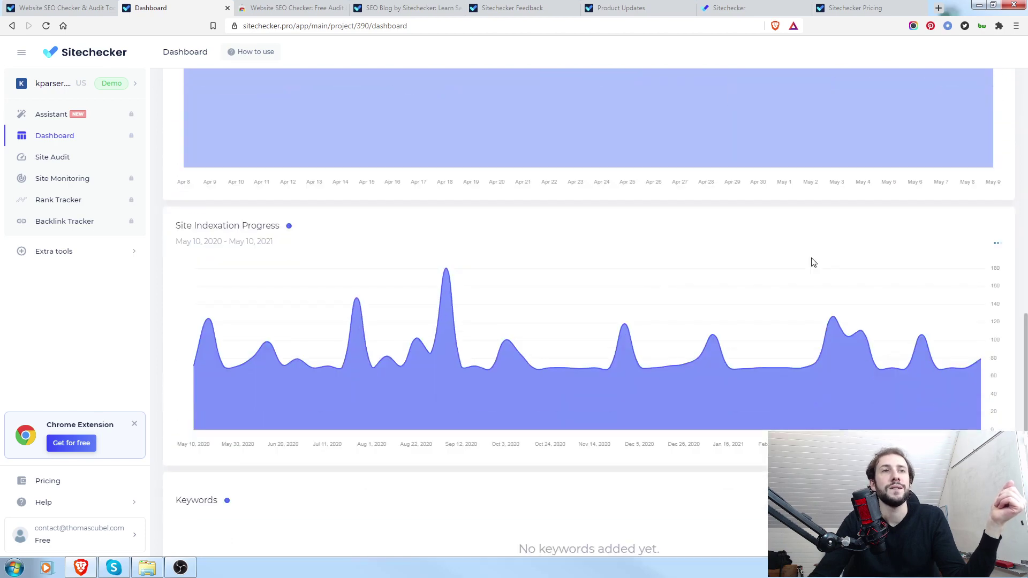
scroll(822, 232, down, 1)
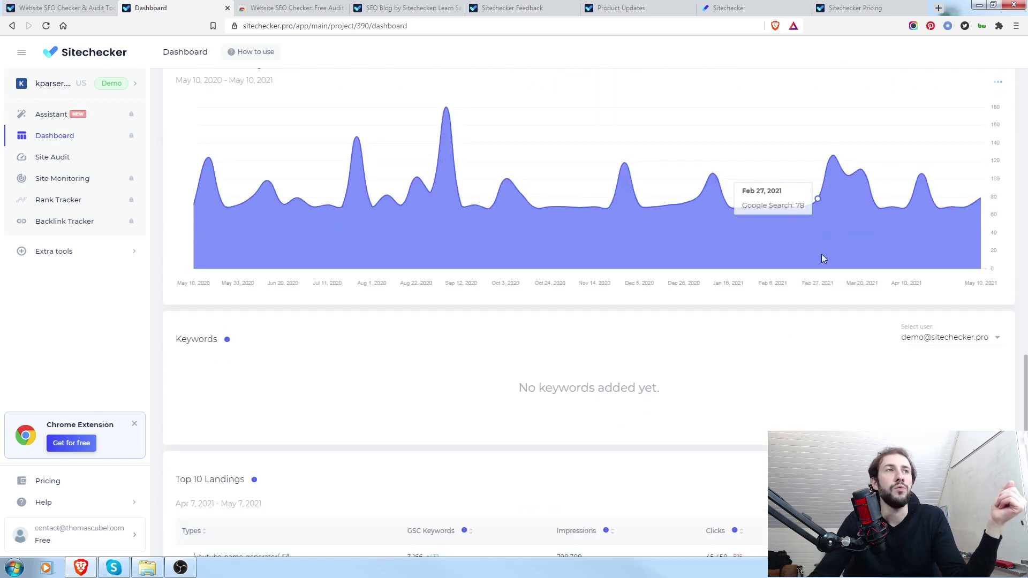
scroll(821, 254, up, 1)
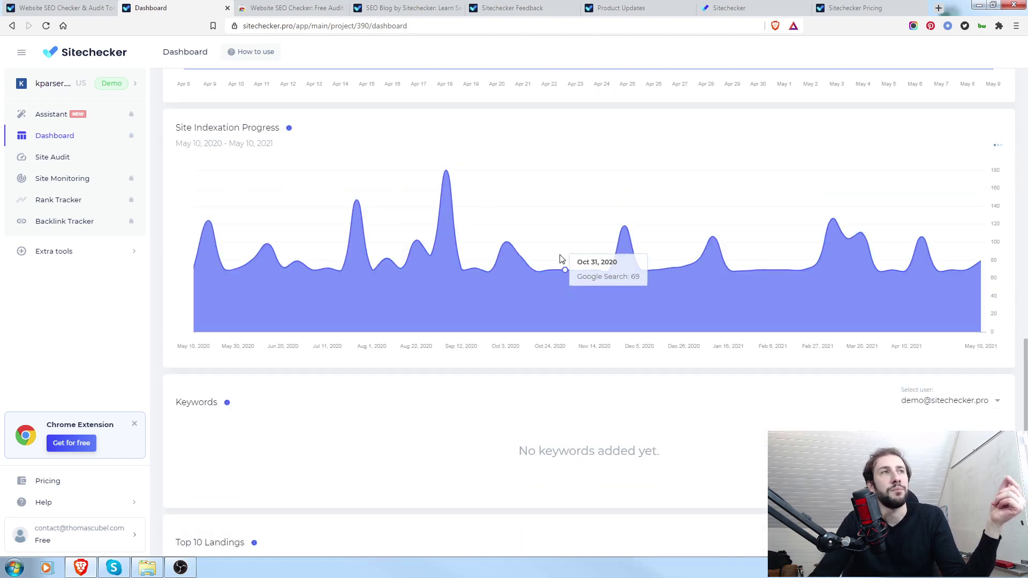
scroll(745, 283, down, 6)
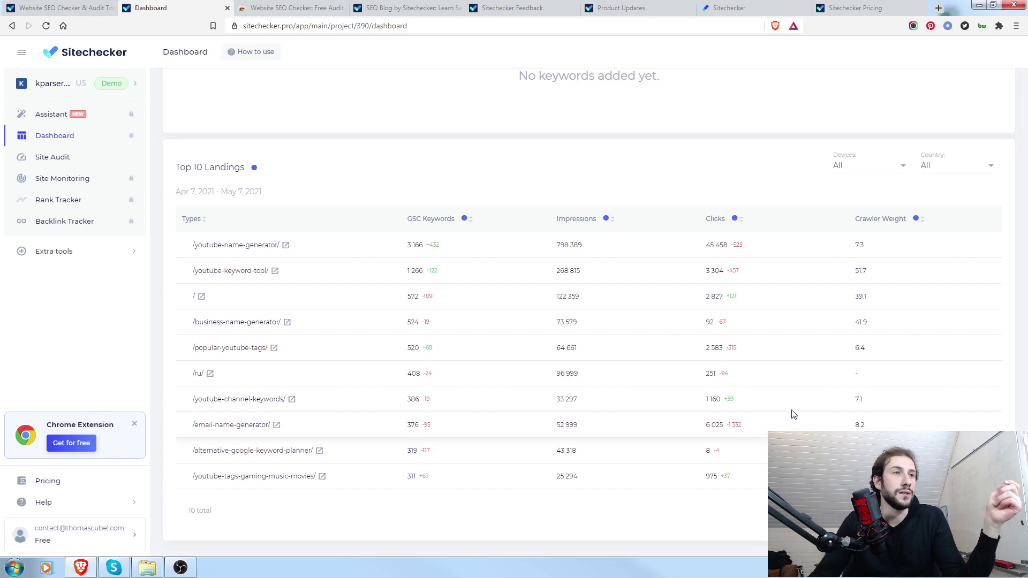
scroll(794, 413, up, 11)
scroll(798, 411, up, 15)
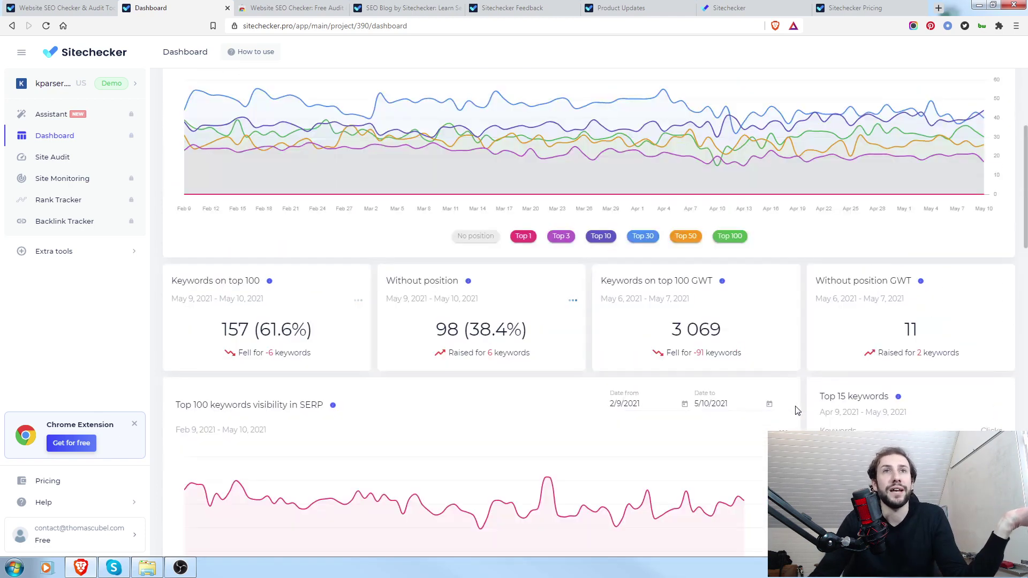
mouse_move(427, 191)
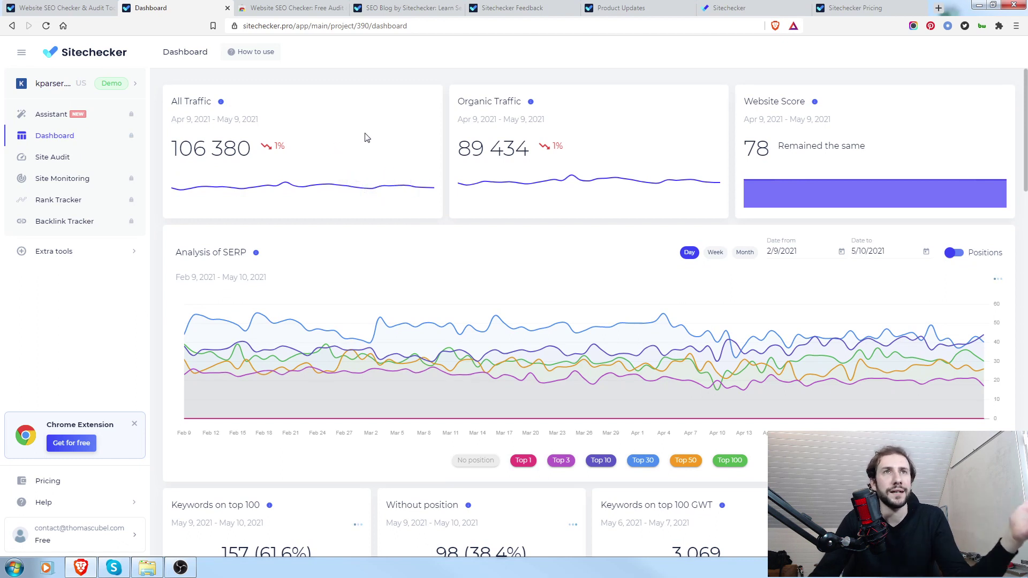
- Open the overview of all projects and review the plan limits and the project cards
click(128, 87)
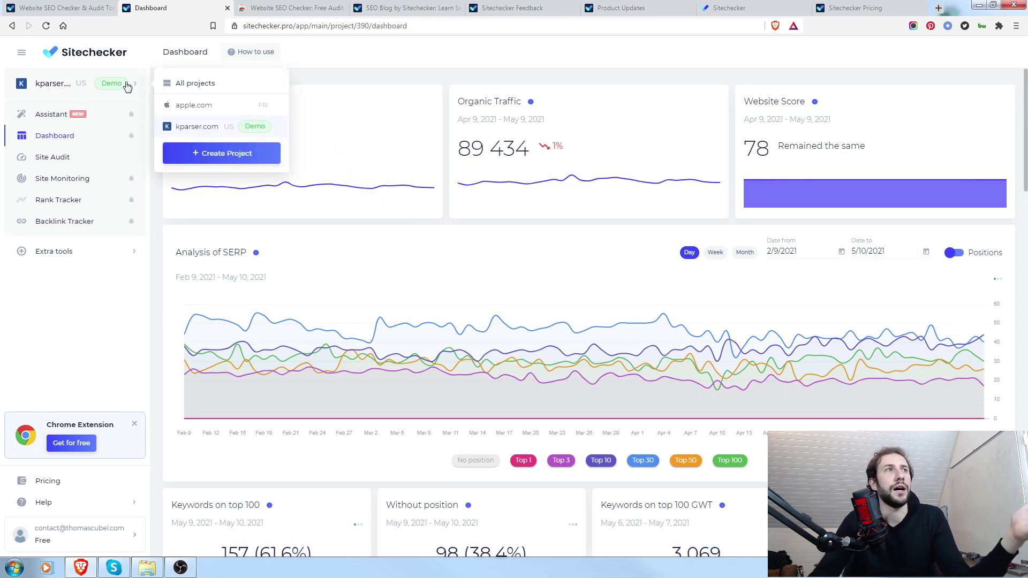
click(208, 86)
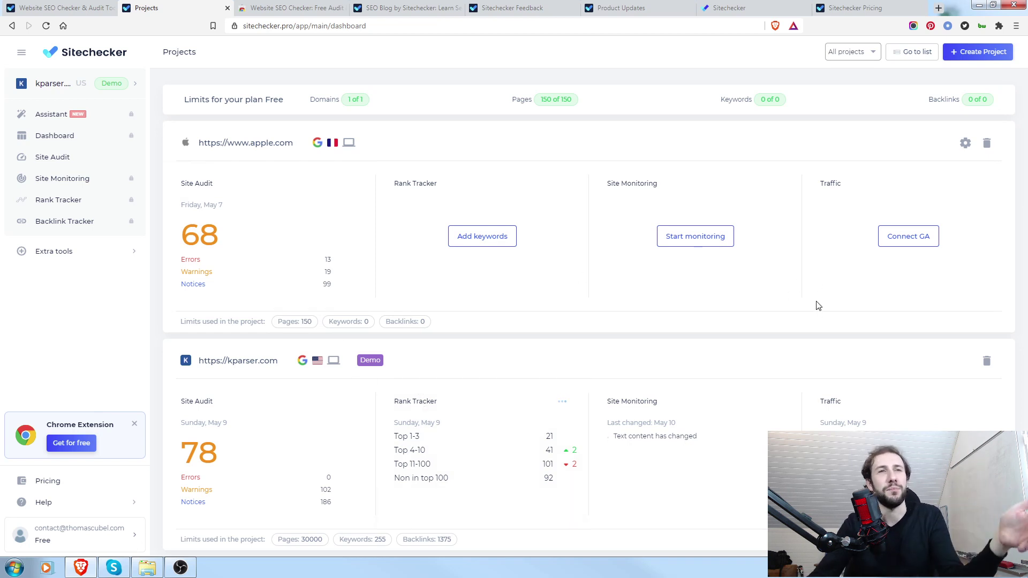
scroll(606, 312, down, 1)
scroll(614, 313, up, 1)
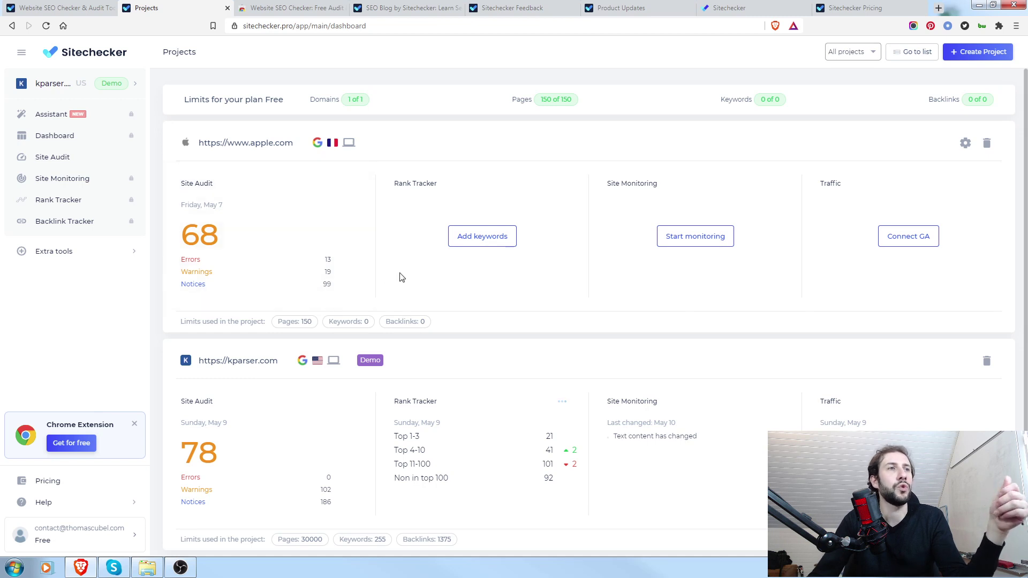
- Open the Site Audit of the kparser.com demo project and examine its crawled pages, crawl time, Google indexed pages and safe browsing status
click(81, 83)
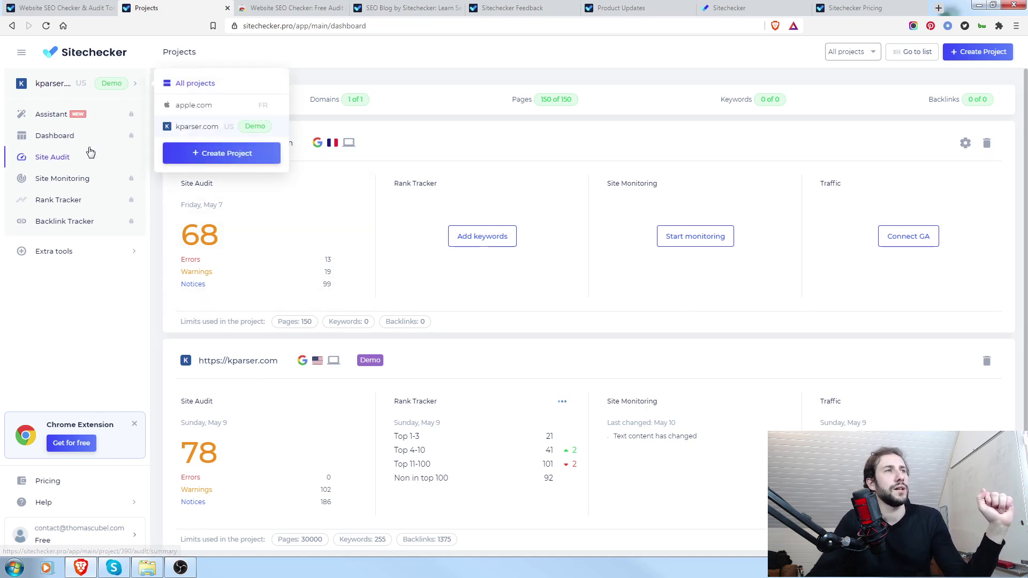
click(63, 159)
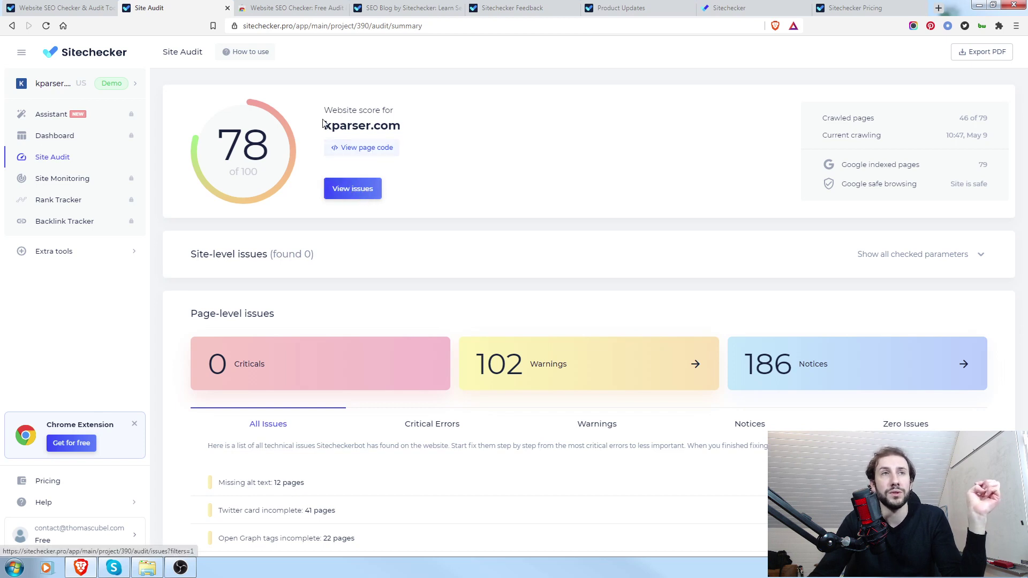
drag(1010, 121, 968, 119)
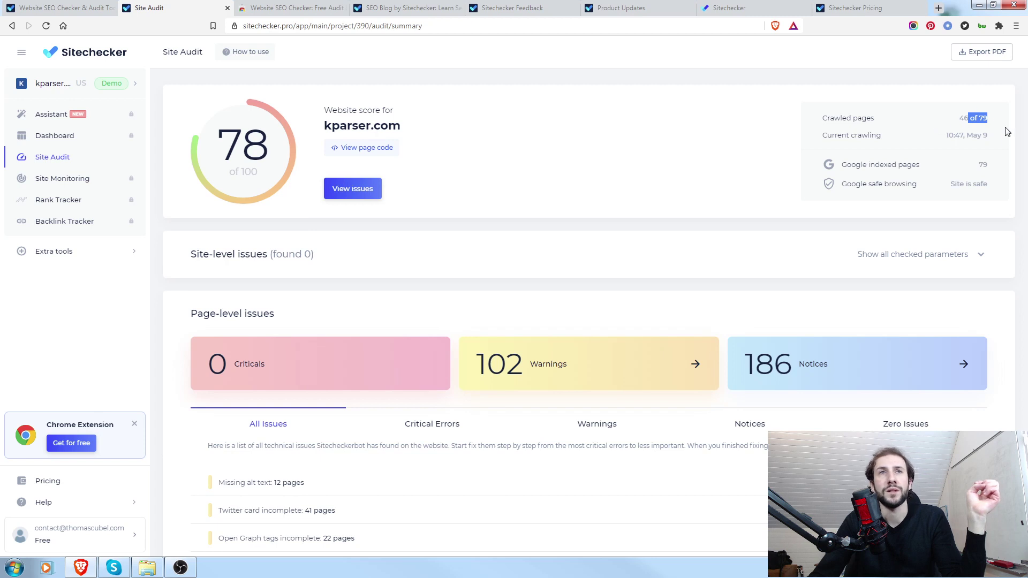
drag(995, 141, 922, 141)
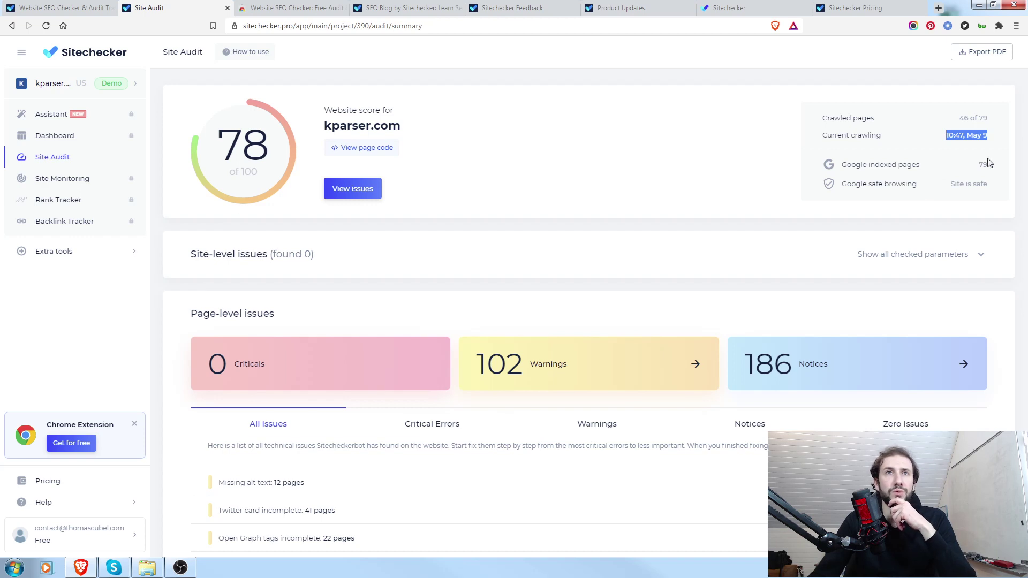
drag(998, 165, 833, 165)
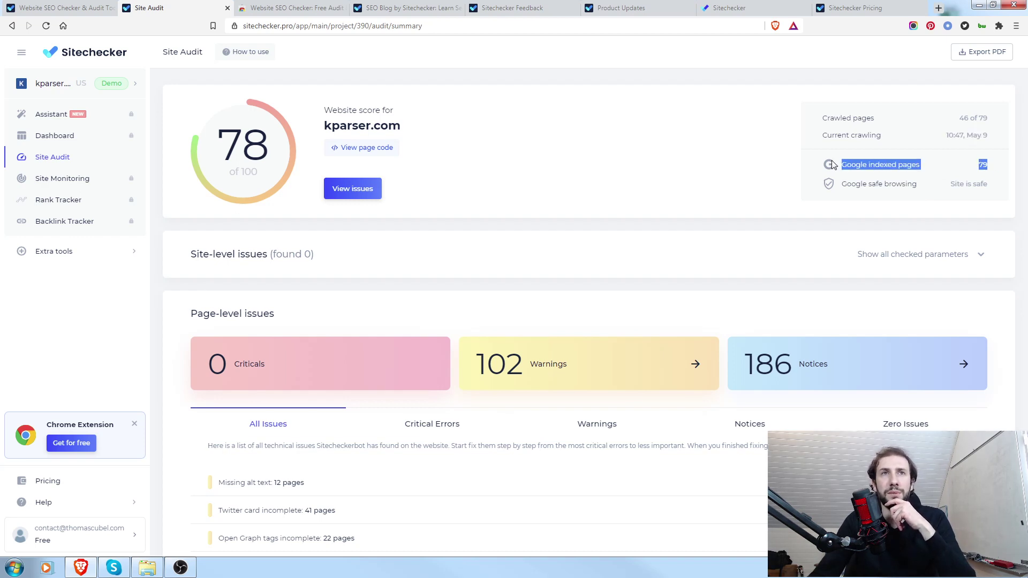
drag(989, 188, 836, 186)
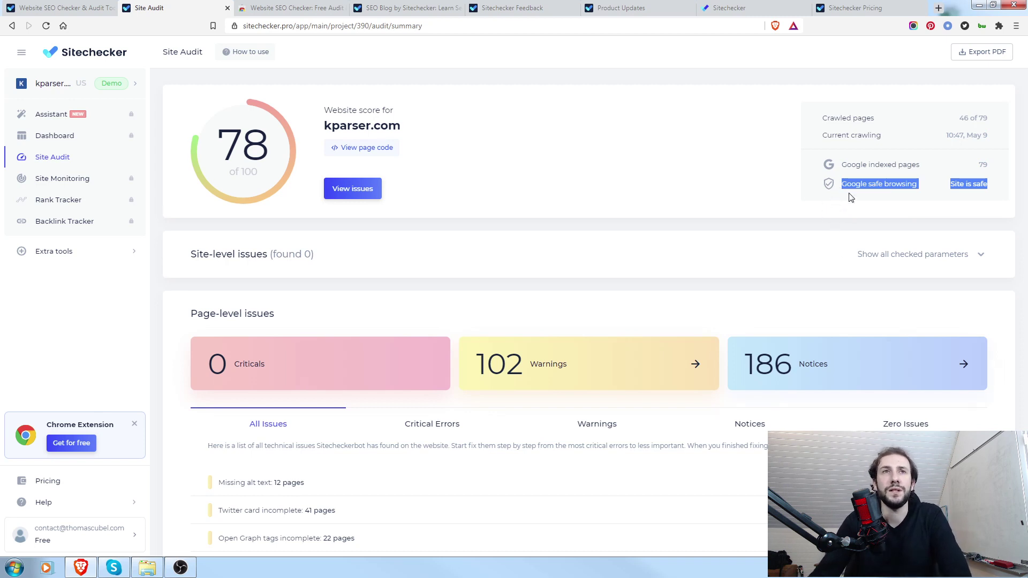
click(832, 204)
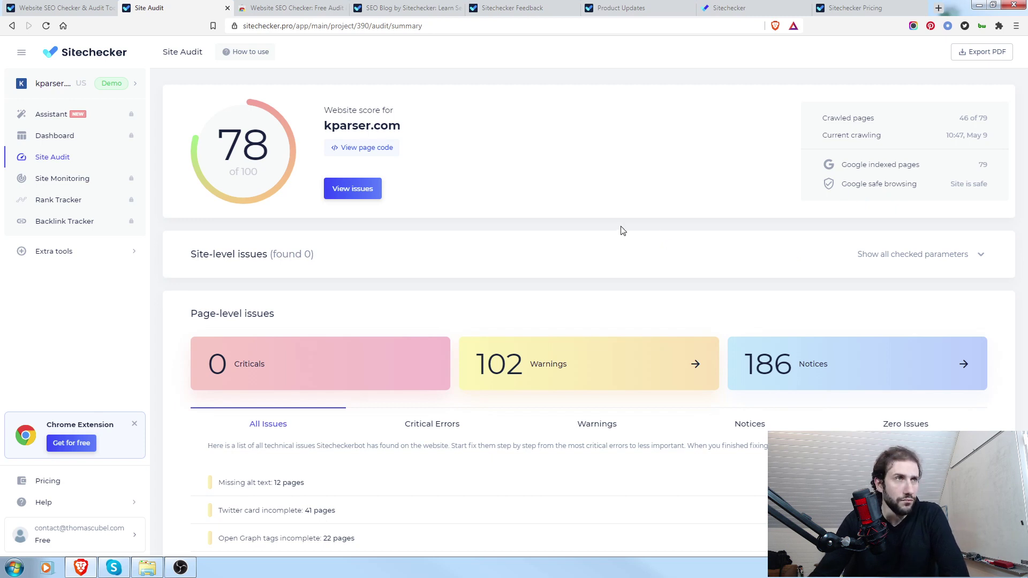
- Show all checked parameters of the site-level issues and review them
scroll(785, 246, down, 1)
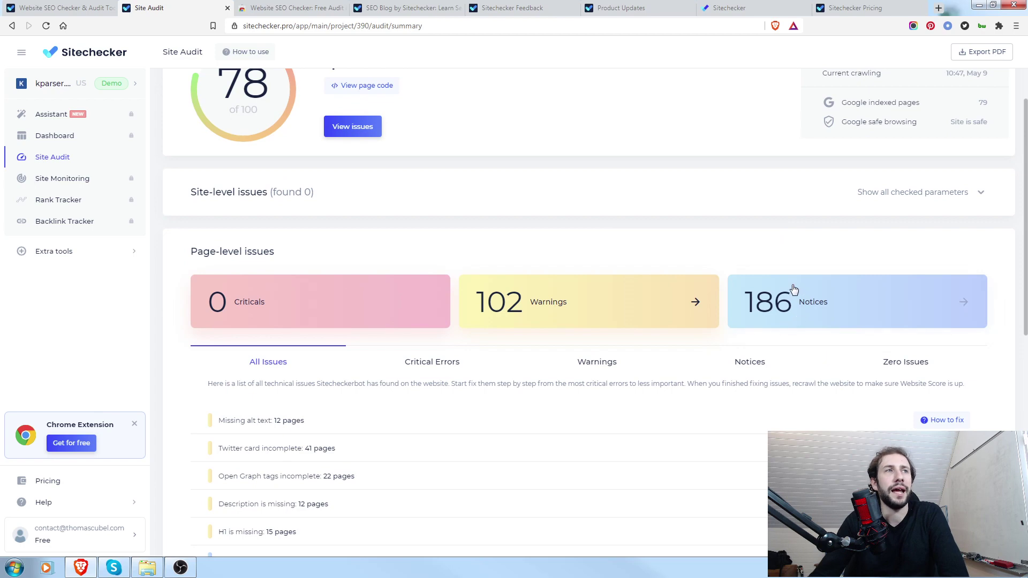
click(982, 193)
scroll(921, 338, down, 3)
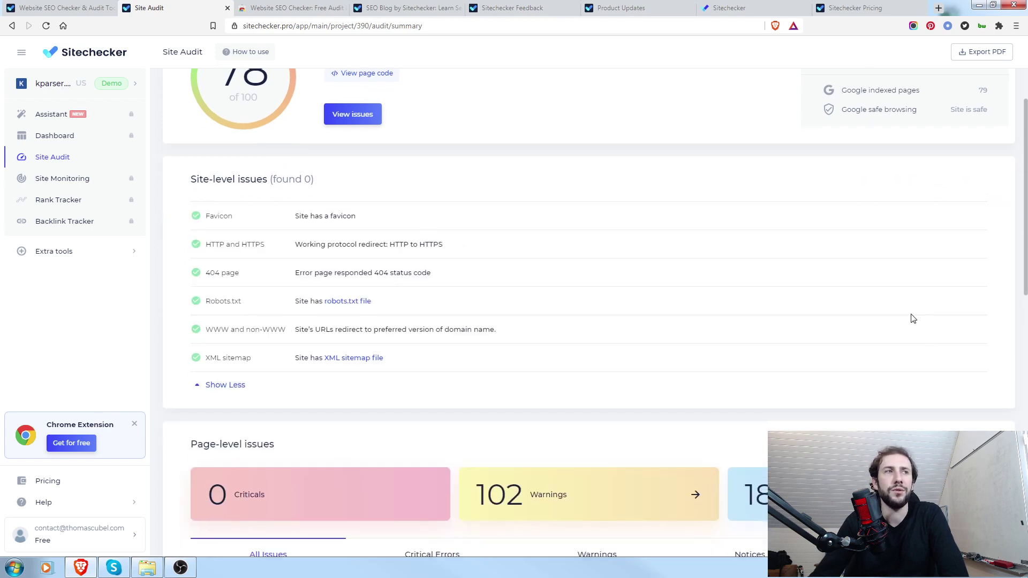
scroll(548, 294, up, 2)
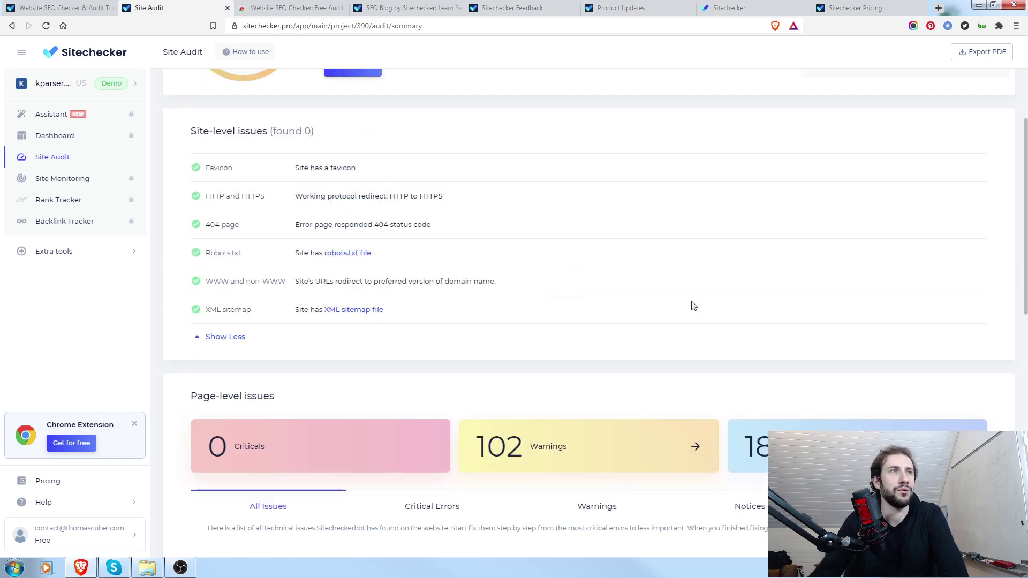
- Review the page-level issues of the audit, including the criticals, warnings and notices and the list of all issues
scroll(690, 271, up, 1)
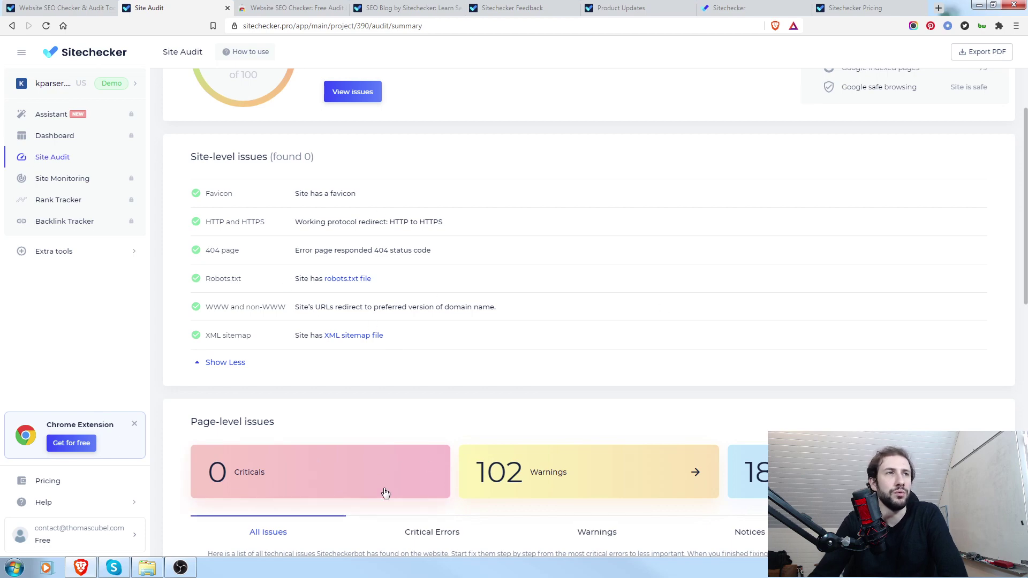
scroll(770, 278, down, 6)
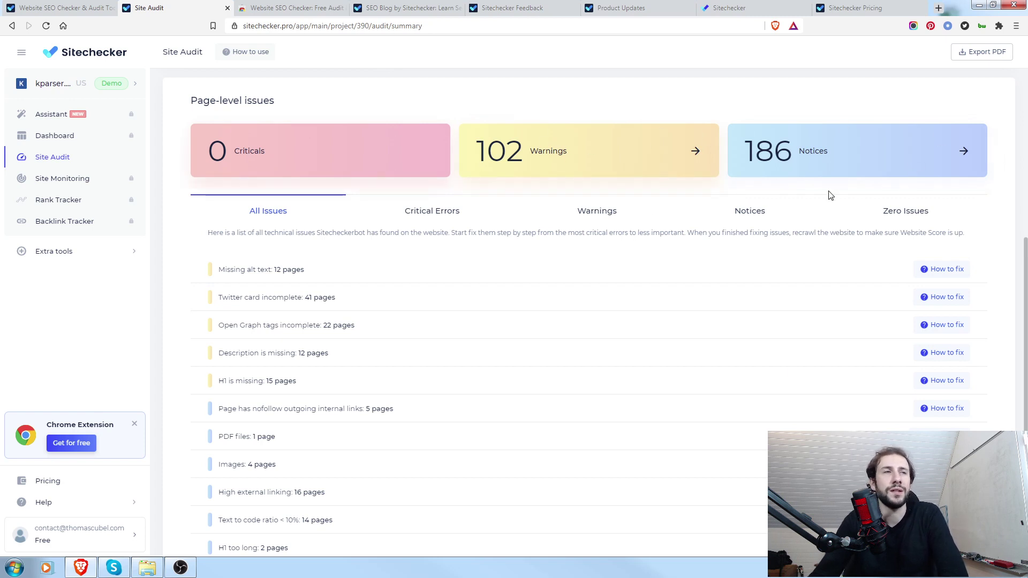
scroll(719, 292, down, 1)
scroll(719, 293, down, 5)
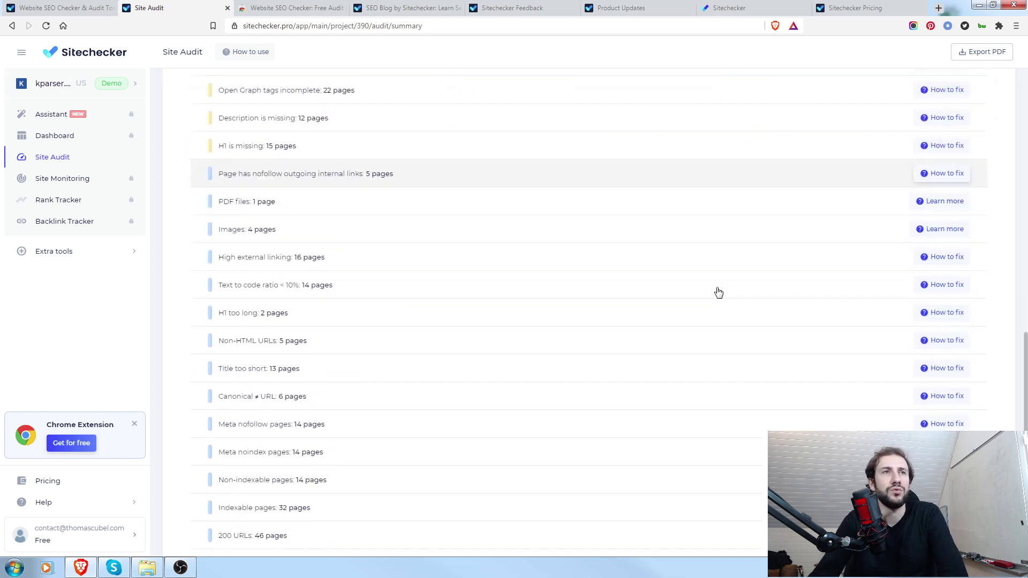
scroll(708, 291, up, 5)
scroll(709, 291, up, 1)
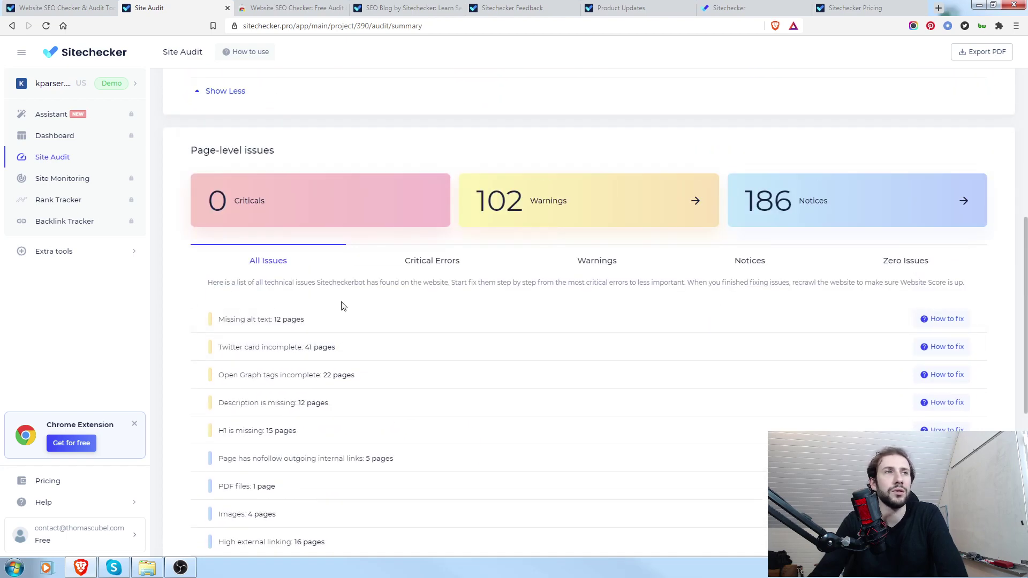
- Open the pages affected by the Missing alt text issue and review them along with the available issue filters
click(599, 326)
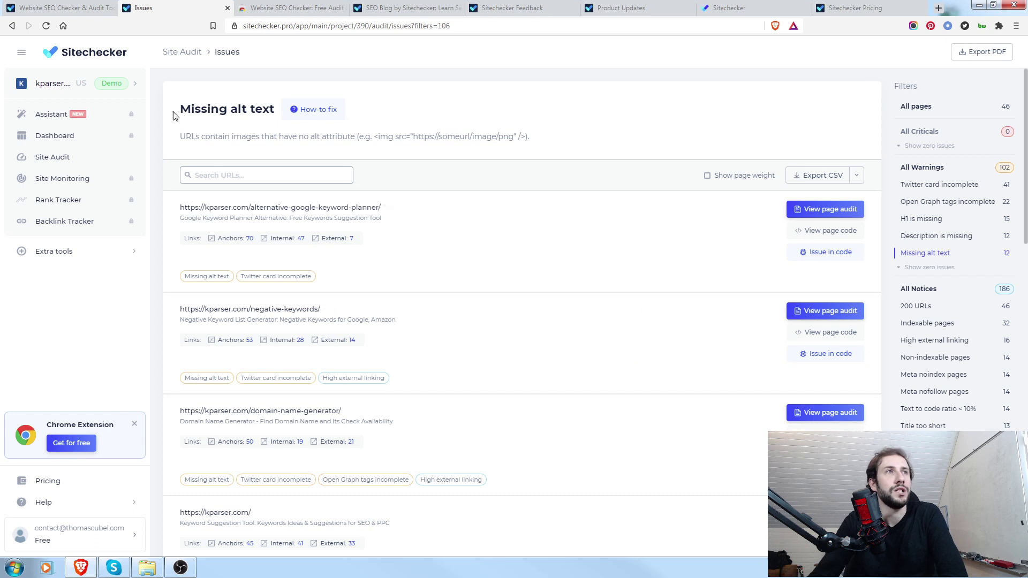
drag(273, 105, 181, 106)
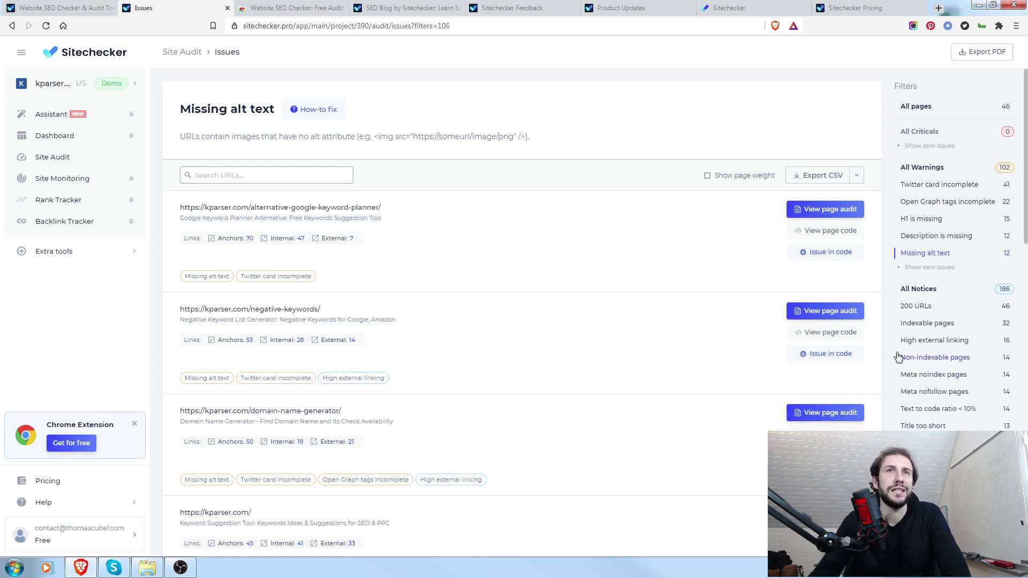
scroll(942, 369, down, 2)
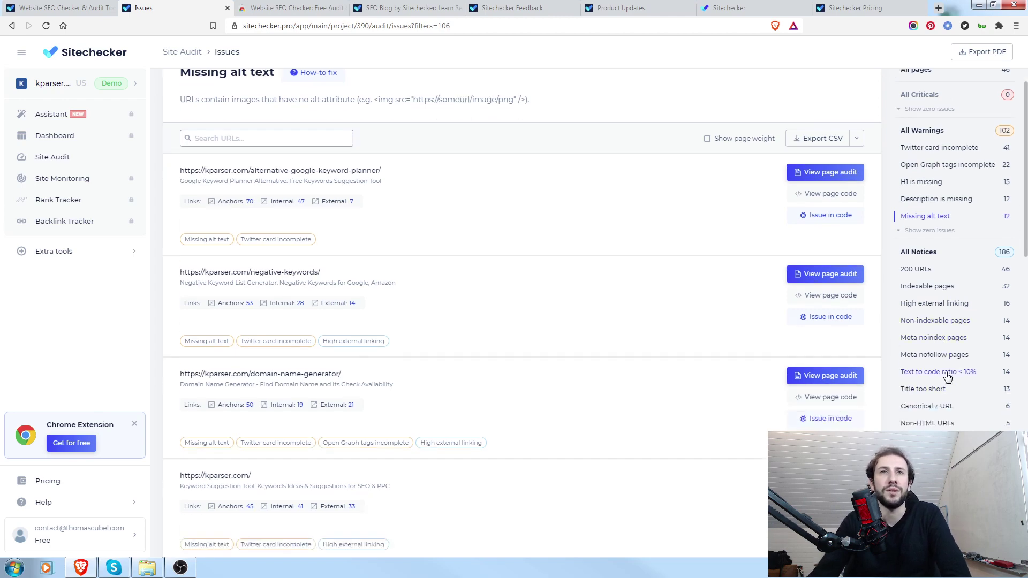
scroll(957, 395, up, 2)
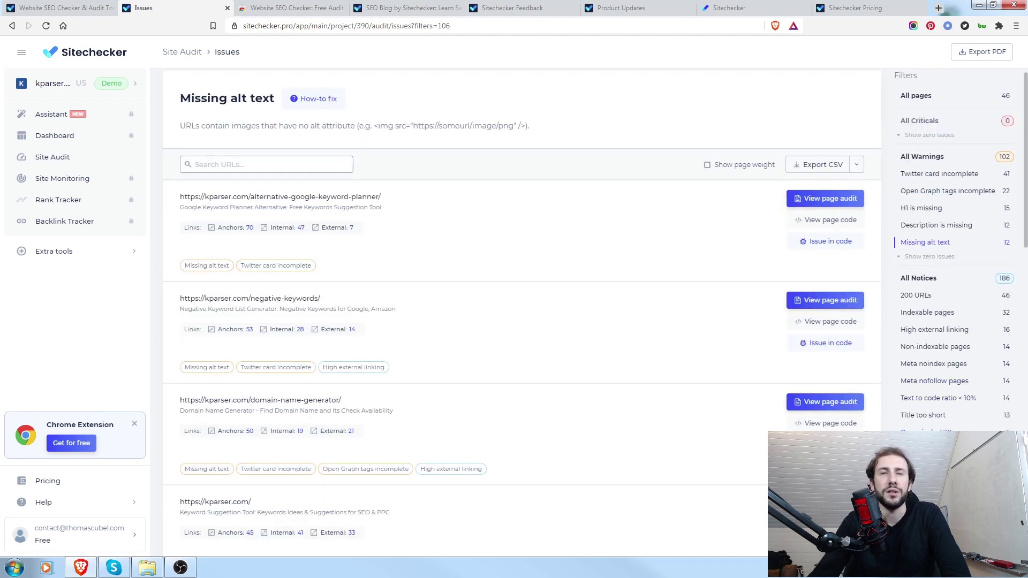
scroll(971, 386, up, 1)
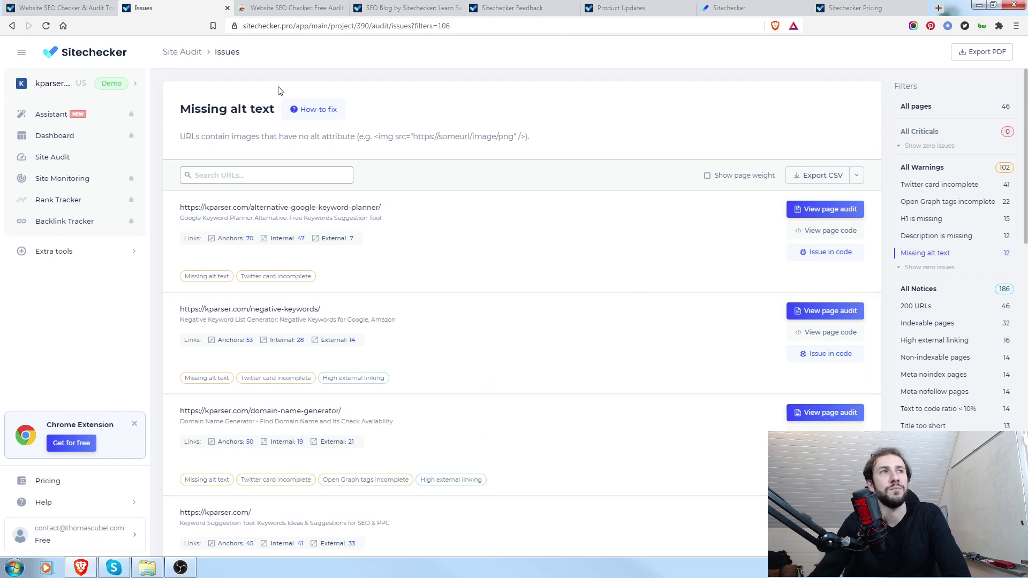
- Read the how-to-fix guidance for the Missing alt text issue, close it and return to the Site Audit summary
click(314, 108)
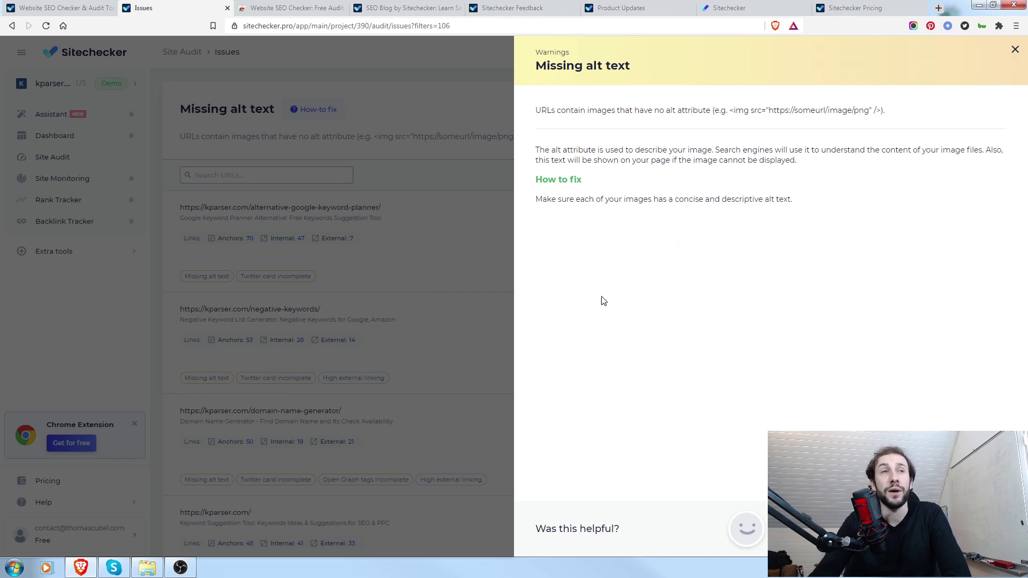
click(462, 160)
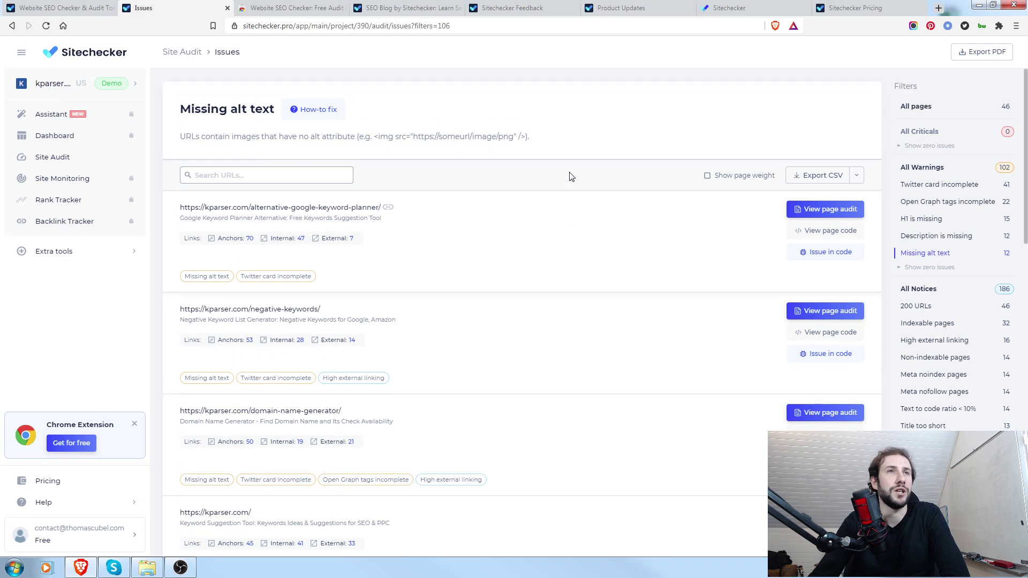
click(269, 170)
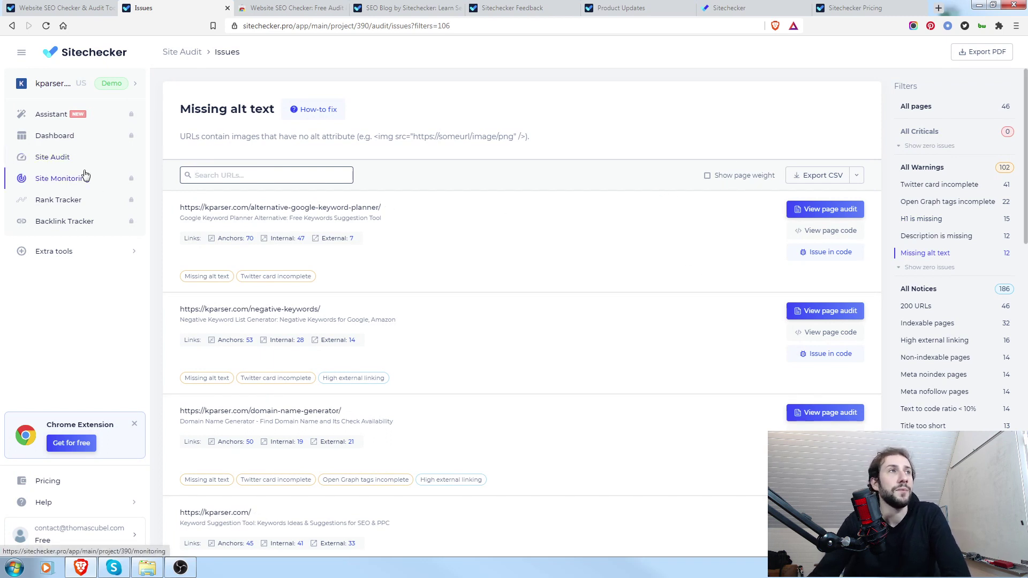
click(69, 163)
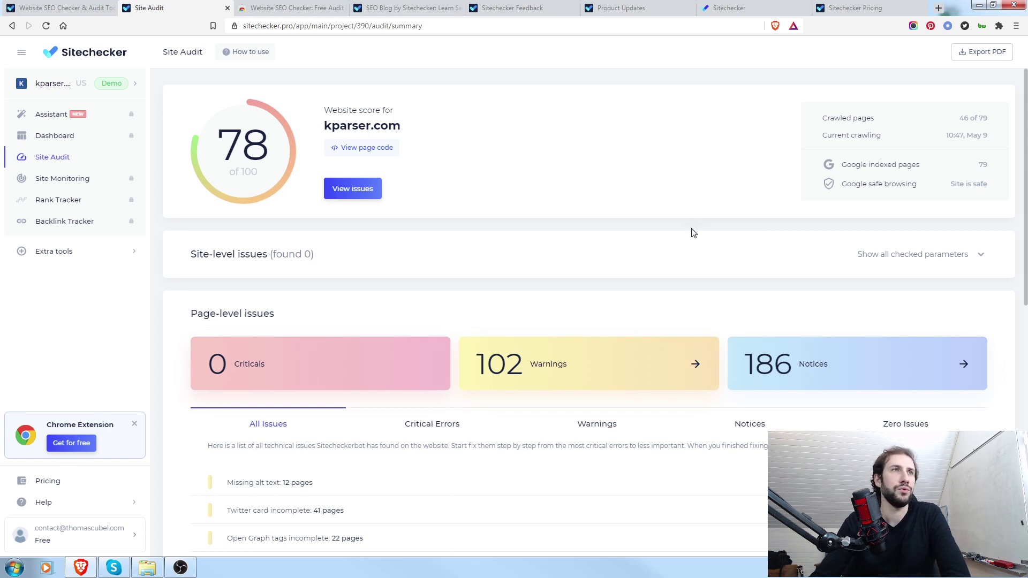
- Open Site Monitoring for kparser.com and examine the change history chart and the list of dated updates
click(73, 182)
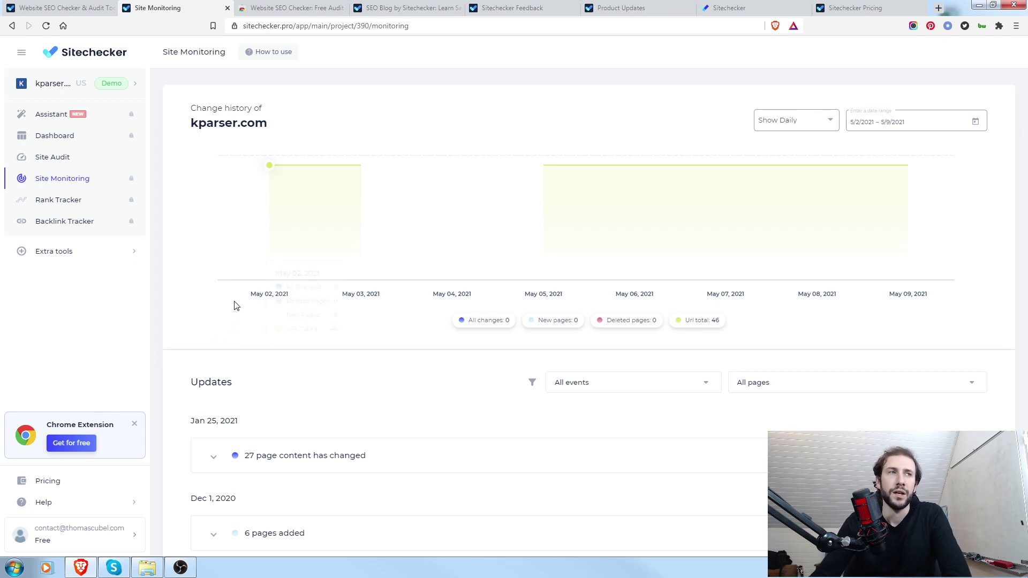
scroll(171, 347, down, 1)
scroll(174, 332, down, 2)
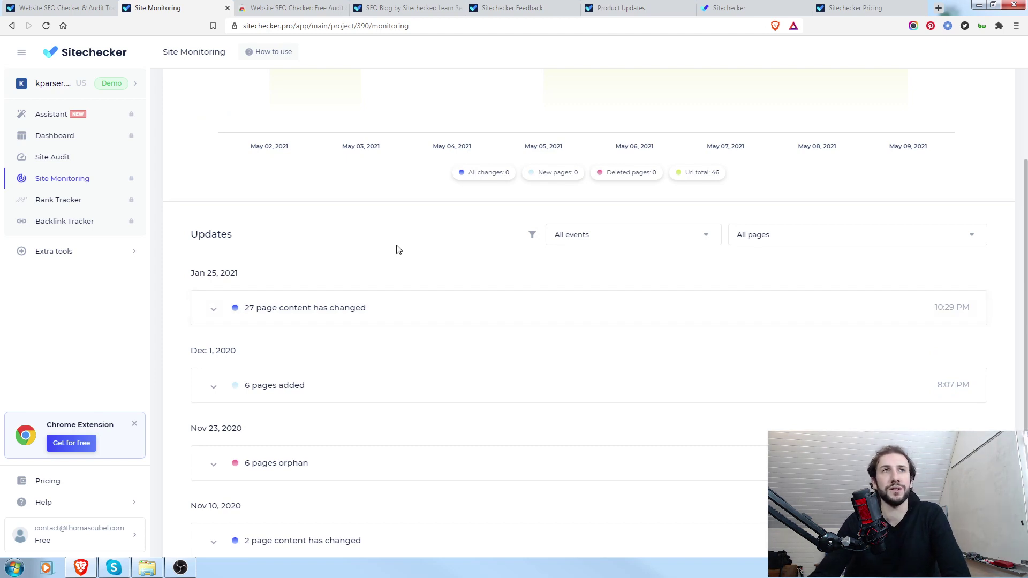
scroll(393, 260, up, 3)
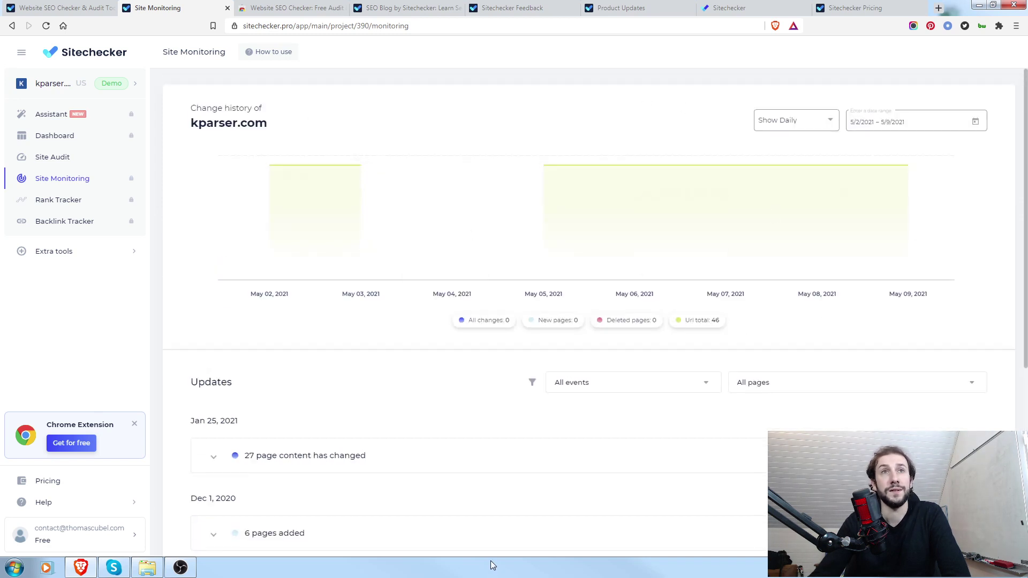
scroll(473, 385, down, 3)
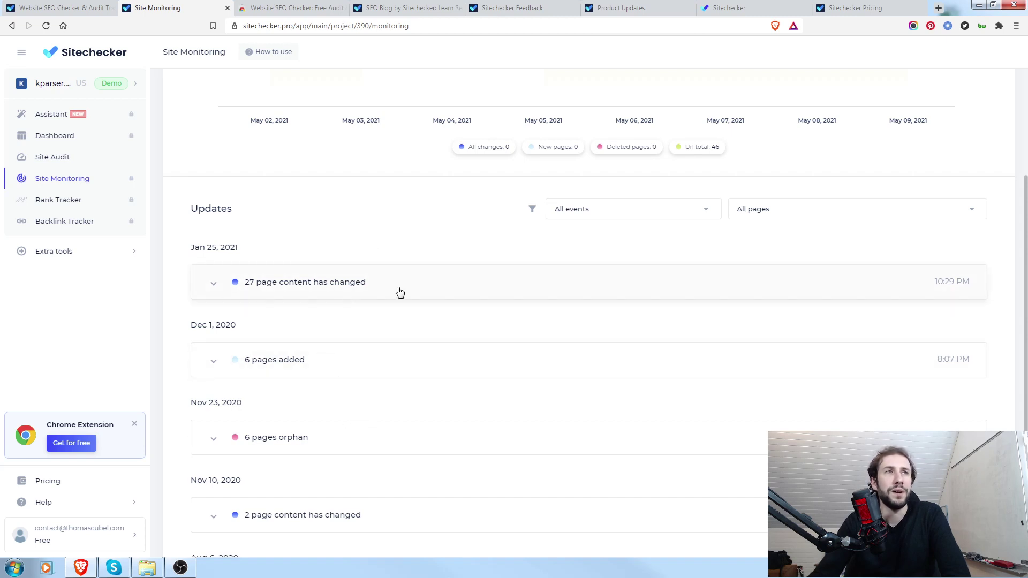
- Expand the Jan 25, 2021 page content update and view the code changes on its pages 1 to 3
click(213, 282)
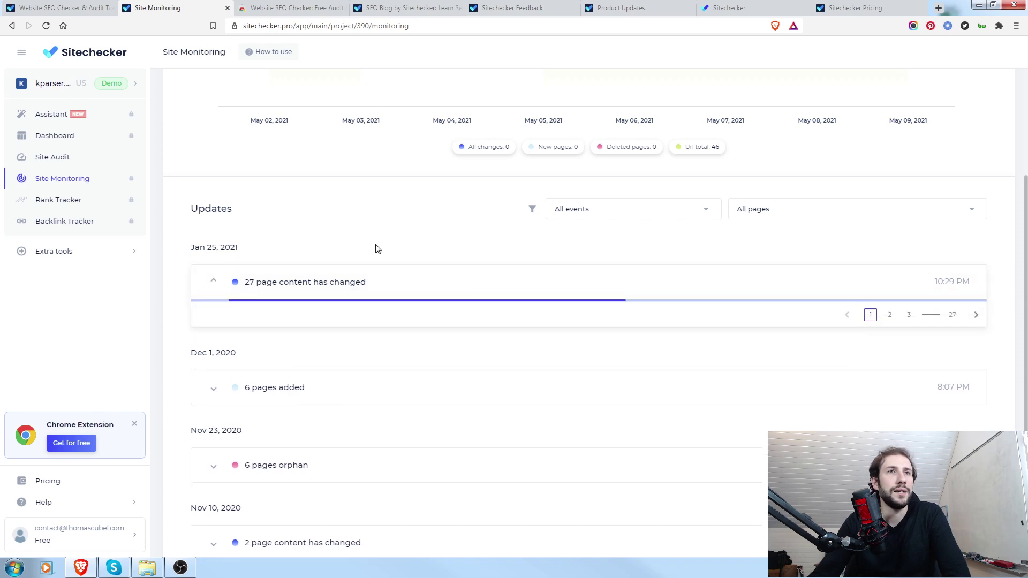
scroll(535, 257, down, 1)
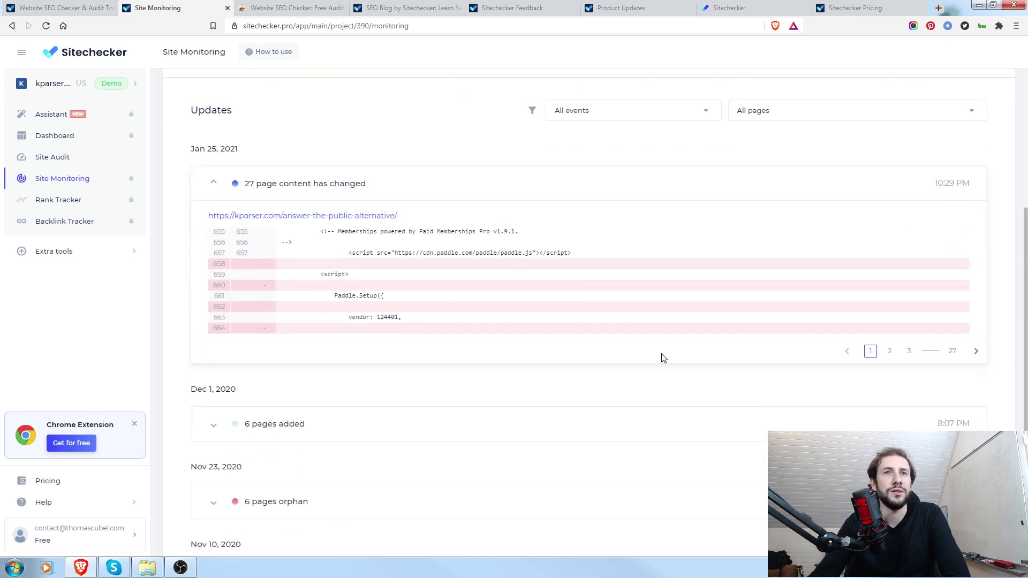
click(890, 352)
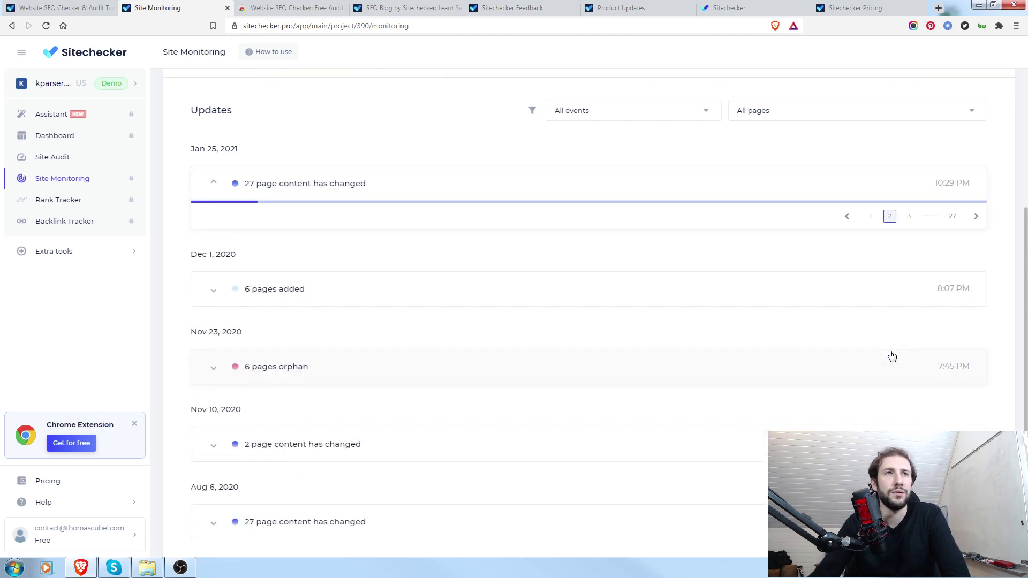
click(909, 351)
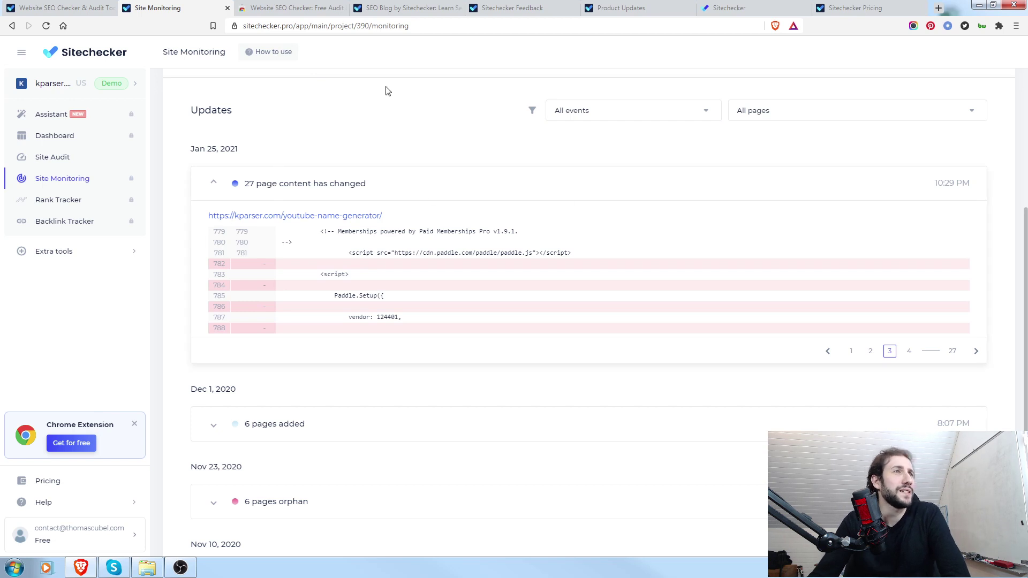
- Review the older updates below the change history and collapse the Jan 25, 2021 entry
scroll(322, 267, down, 2)
scroll(491, 386, down, 2)
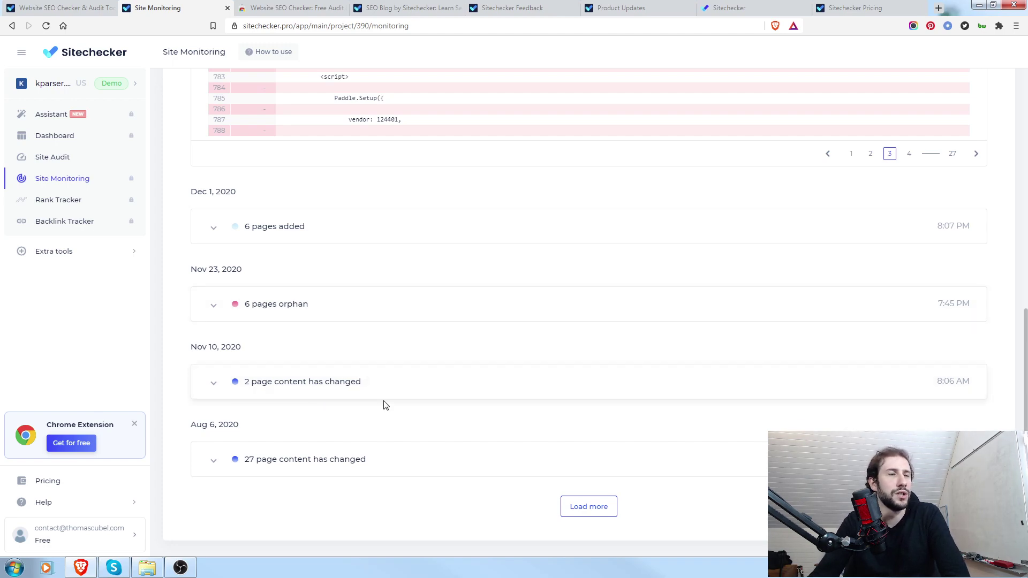
scroll(385, 353, up, 9)
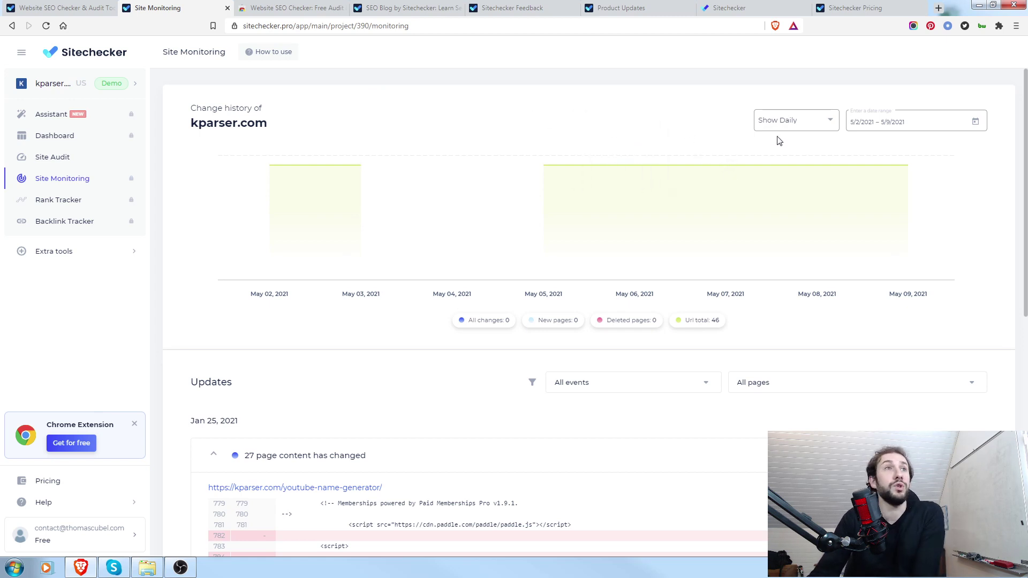
scroll(401, 257, down, 3)
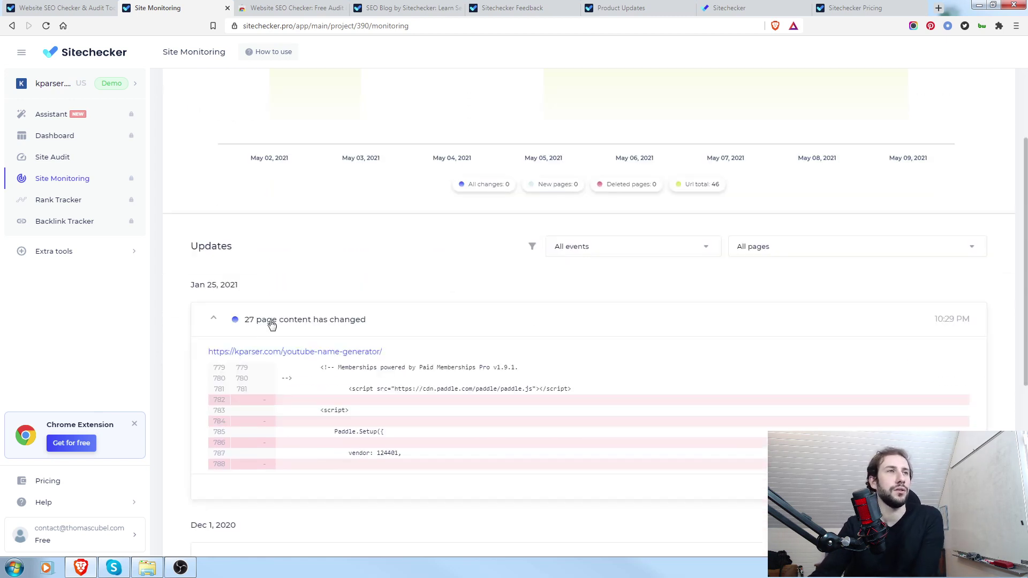
click(213, 319)
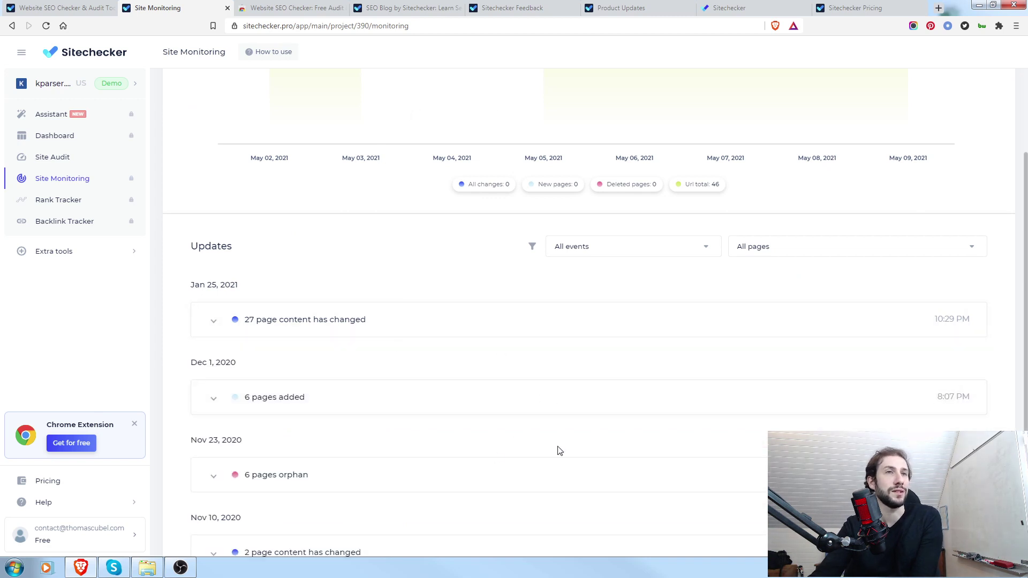
- Inspect the event and page filter options of the updates and the interval options of the change history chart
scroll(360, 388, up, 3)
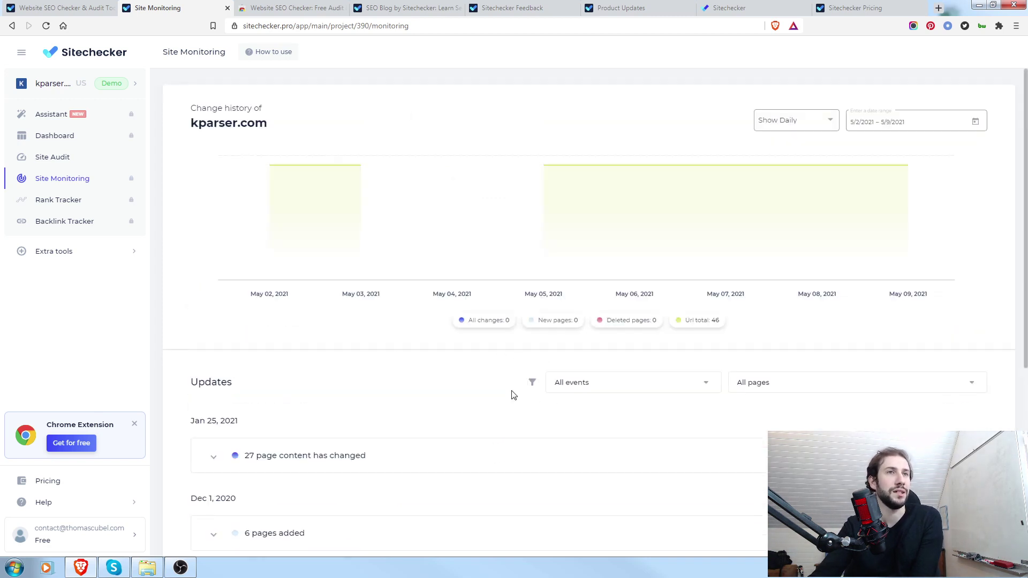
click(708, 385)
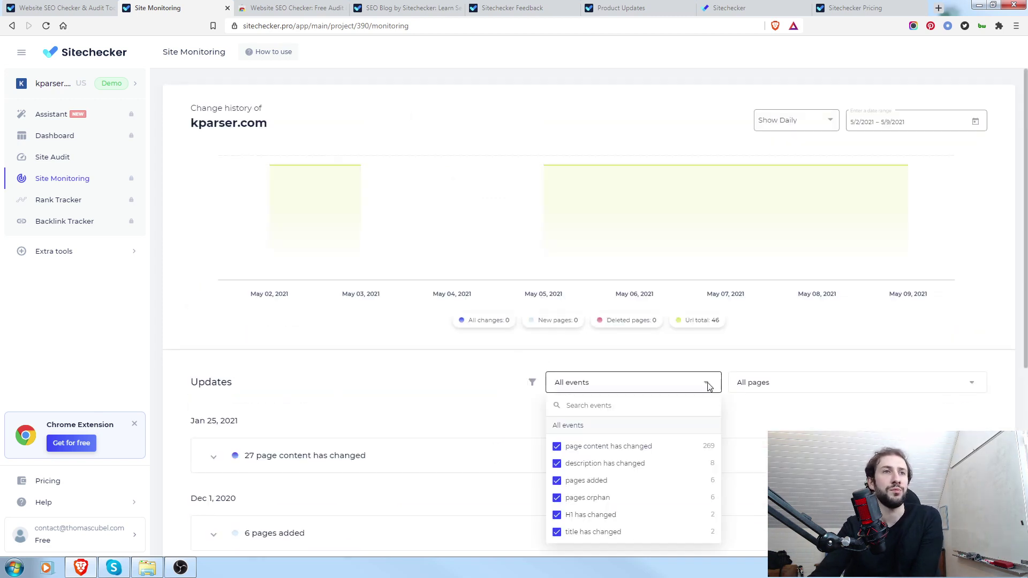
click(875, 391)
click(958, 385)
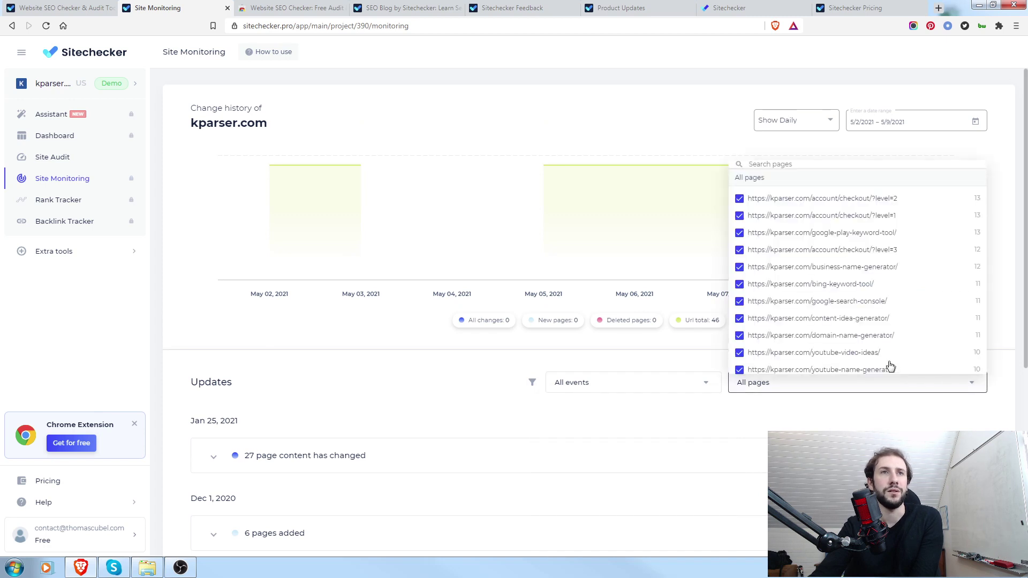
click(412, 366)
click(820, 120)
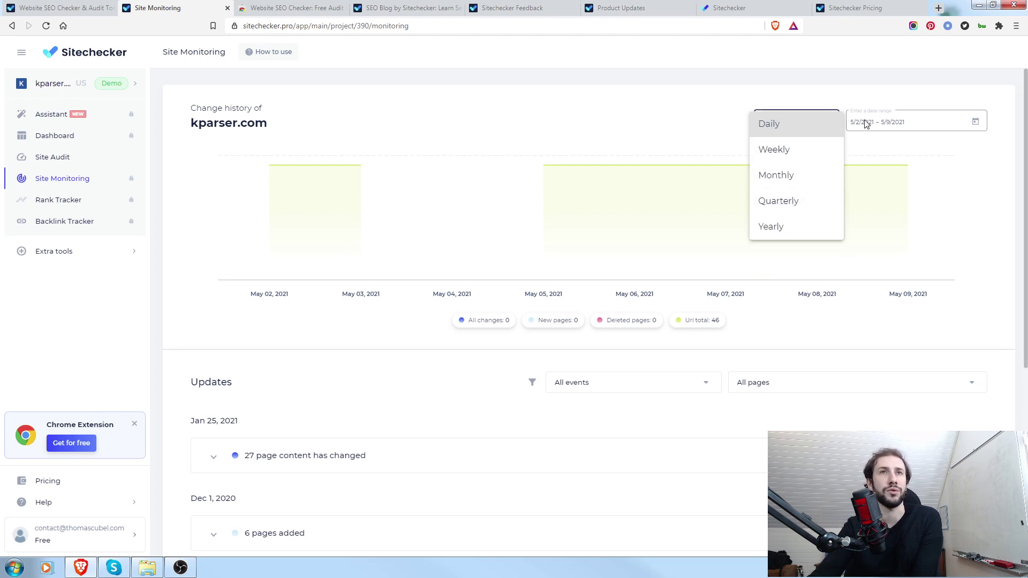
click(560, 104)
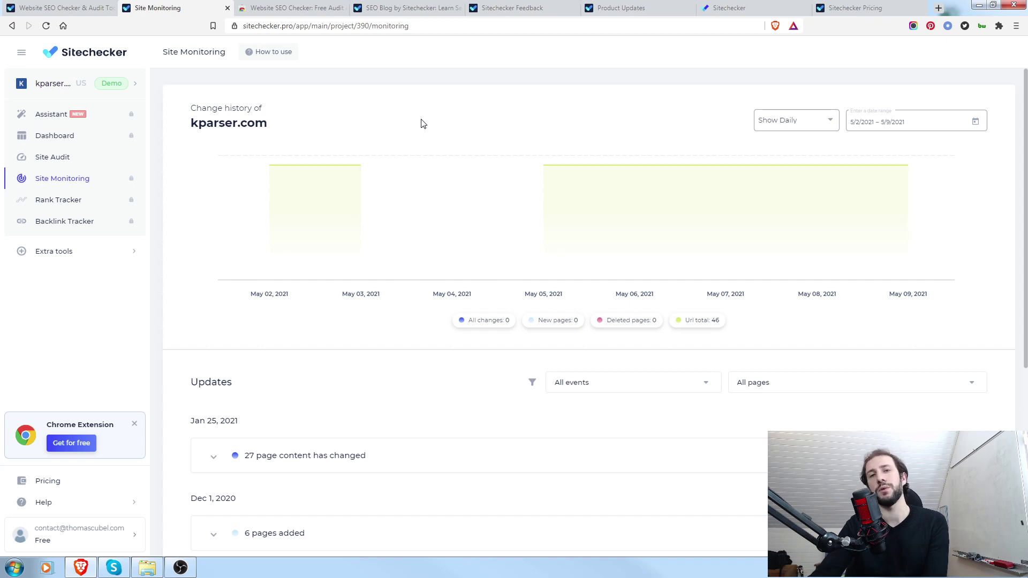
- Open the Rank Tracker and examine the position chart and the keyword table with volumes, trends and daily ranks
click(70, 203)
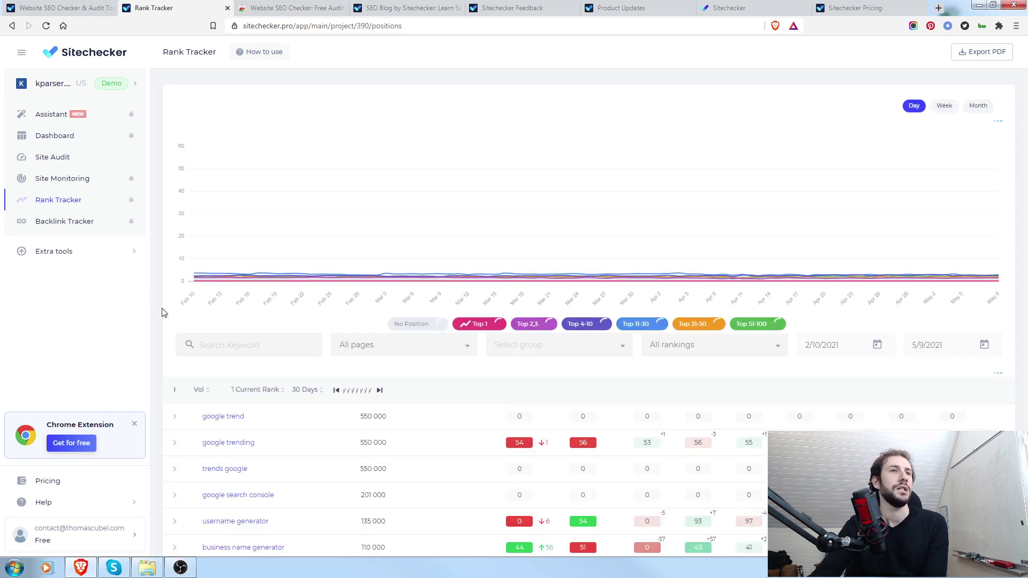
scroll(165, 301, down, 3)
scroll(444, 258, up, 3)
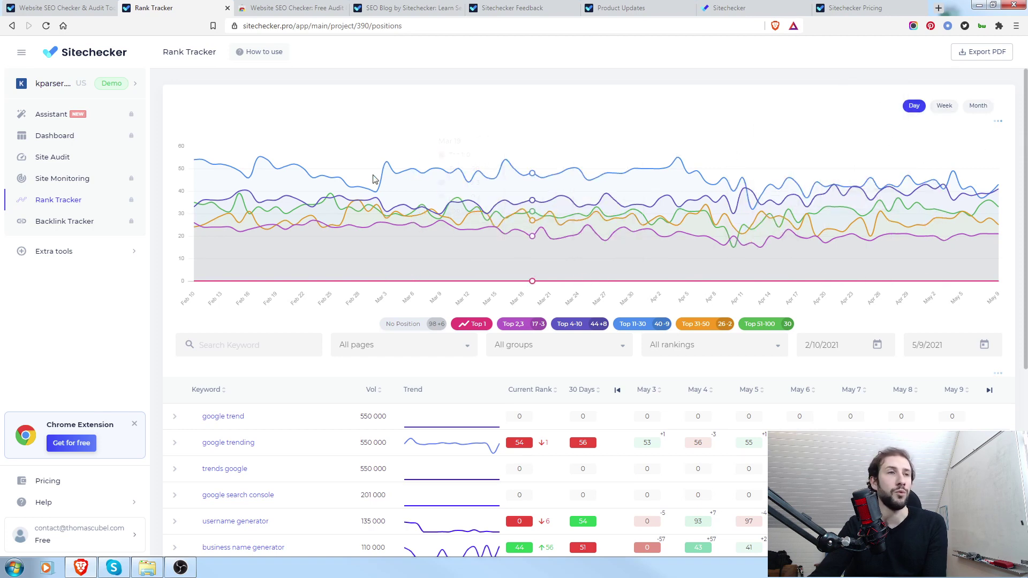
scroll(256, 185, down, 2)
scroll(255, 184, down, 1)
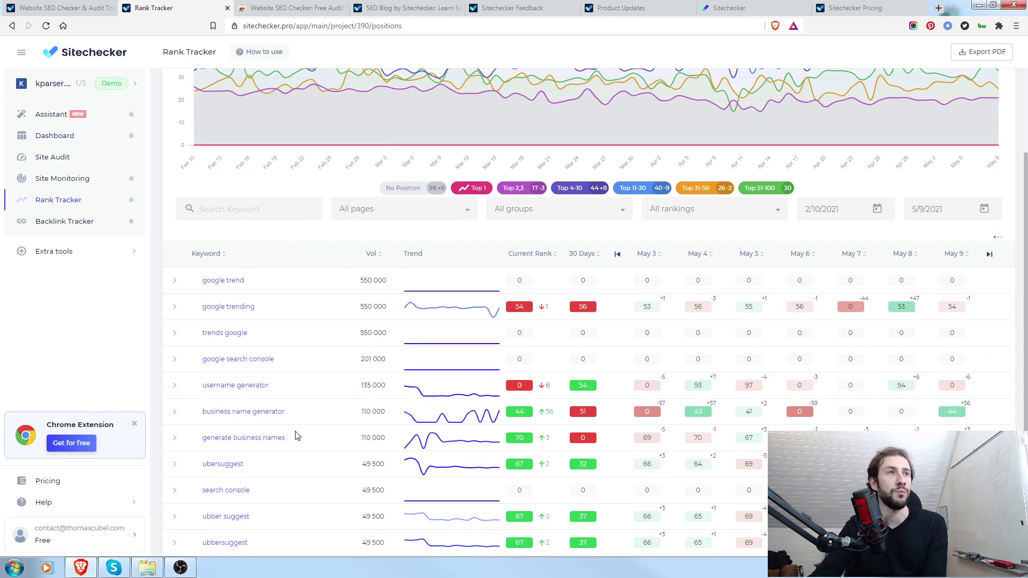
scroll(393, 358, down, 1)
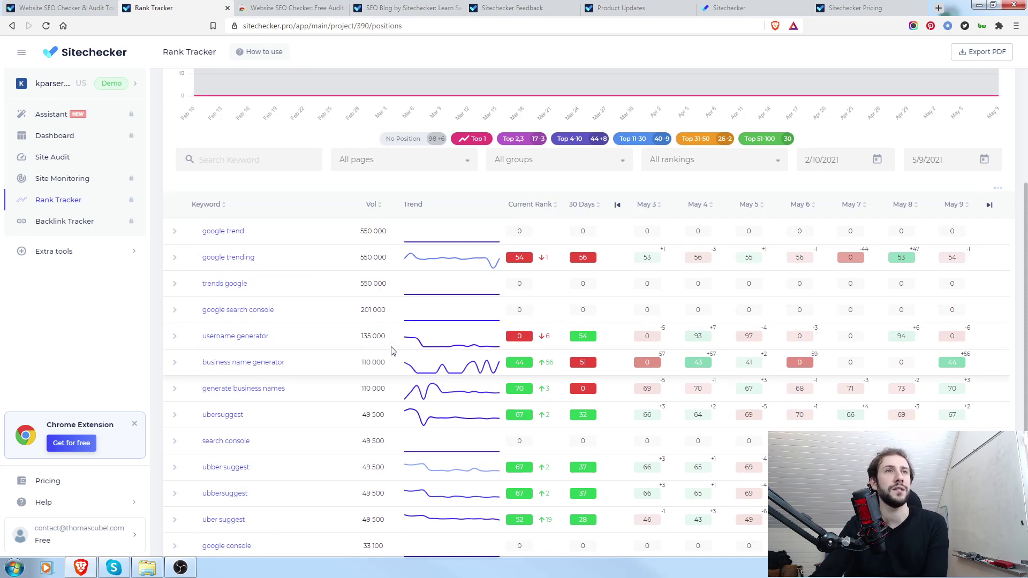
mouse_move(412, 320)
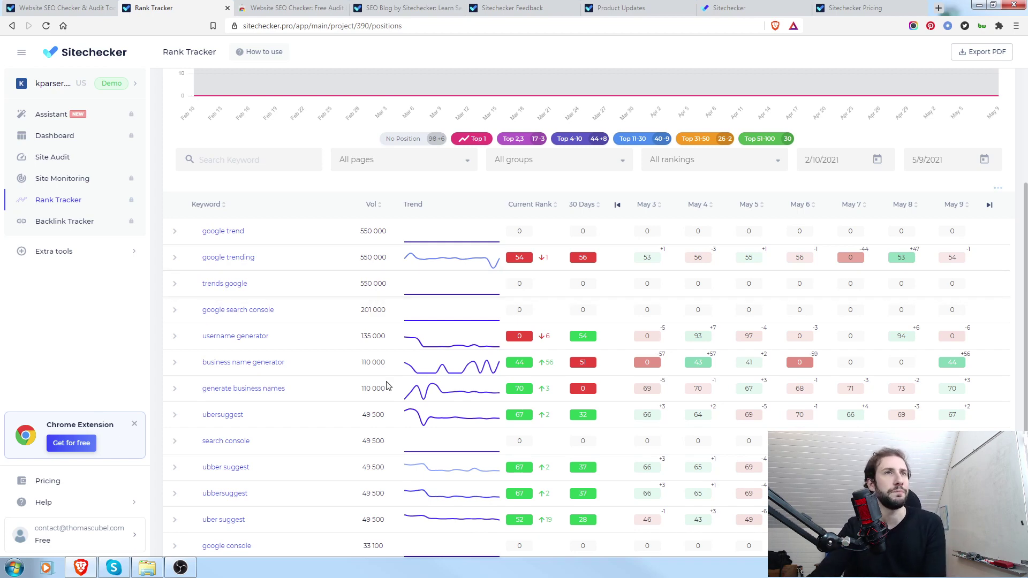
- Expand the "google trend" and "business name generator" keywords in the Rank Tracker table to view their position history charts
scroll(418, 345, up, 3)
scroll(418, 345, up, 1)
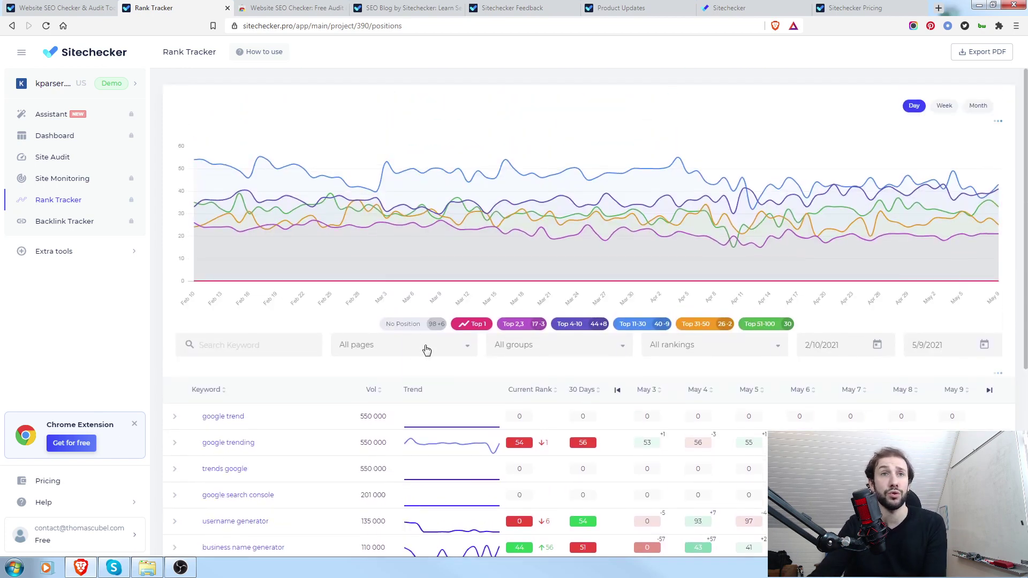
click(175, 417)
scroll(444, 417, down, 3)
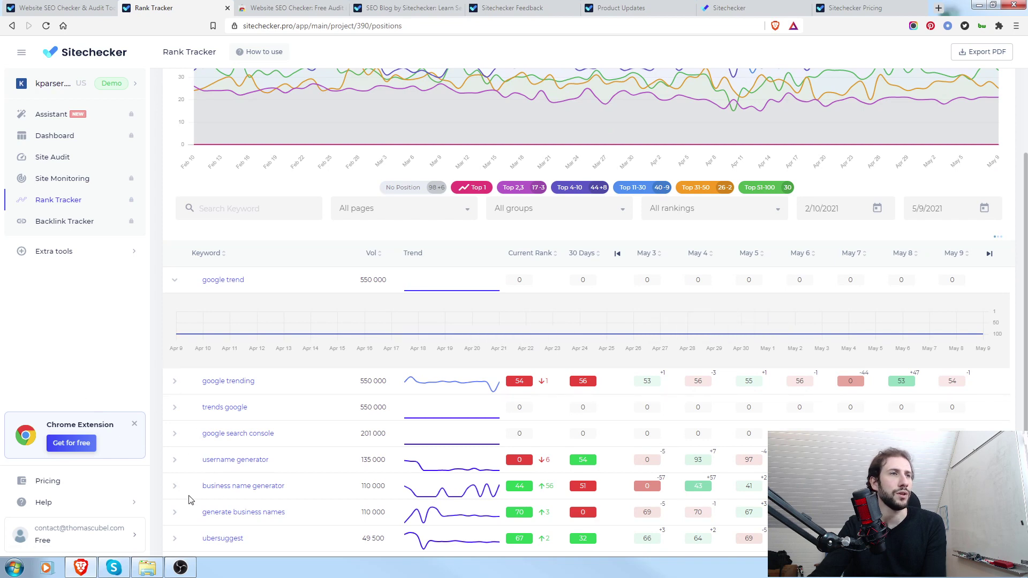
click(175, 488)
scroll(531, 364, down, 2)
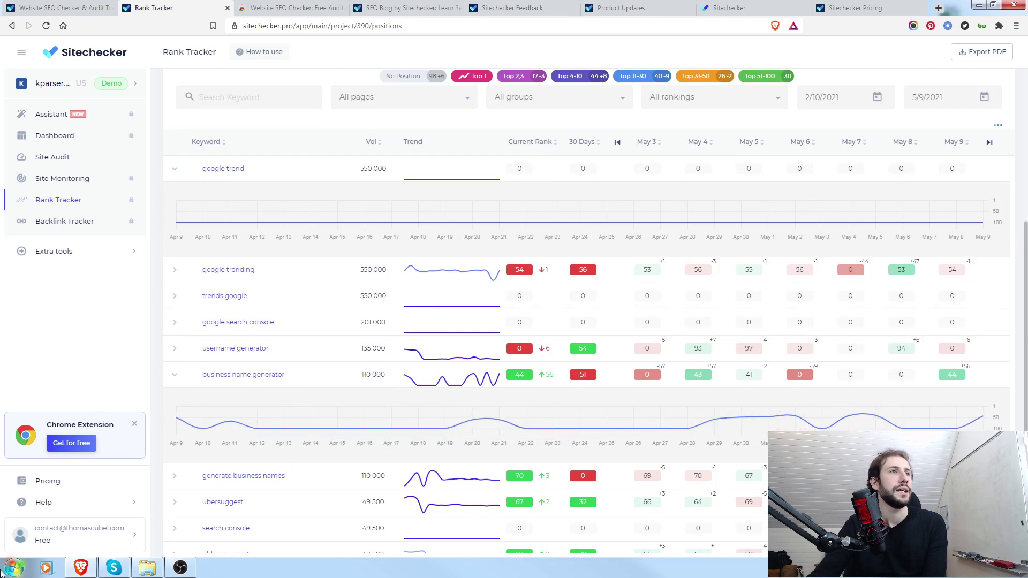
- View the SERP statistics for "business name generator", adding businessnamegenerator.com, the Shopify page and the Novanym page to the chart, and close them
click(250, 377)
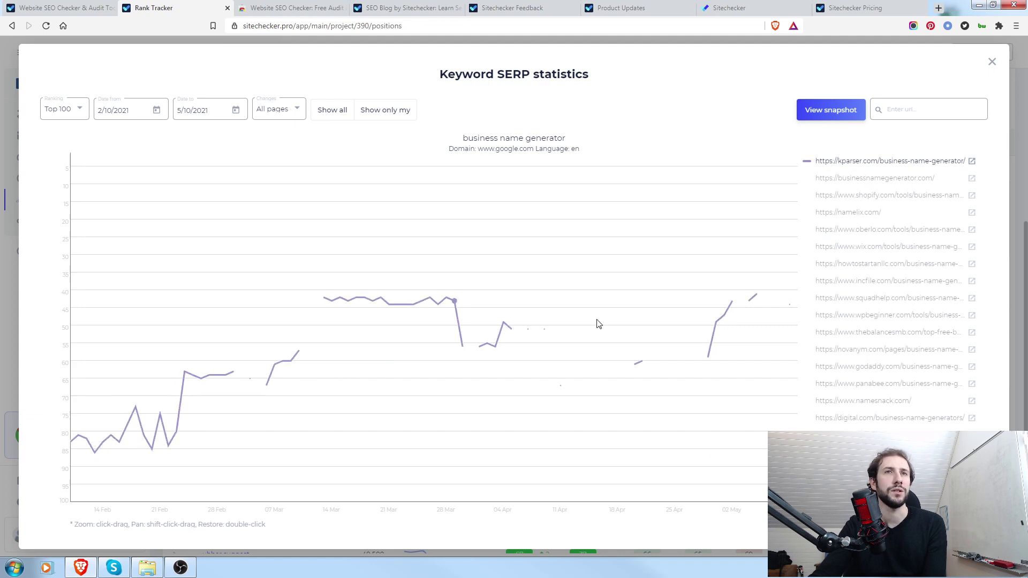
click(863, 178)
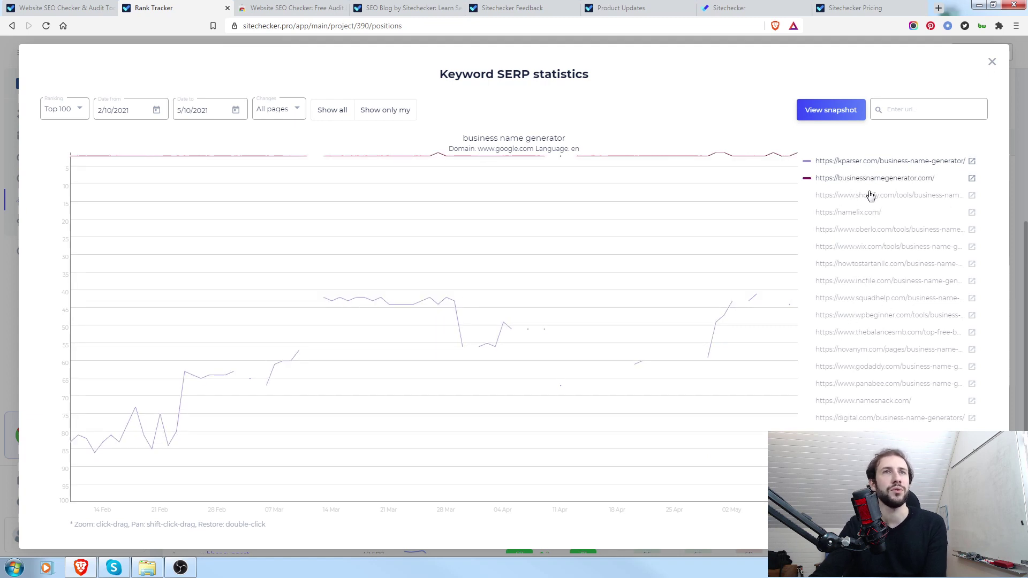
click(870, 195)
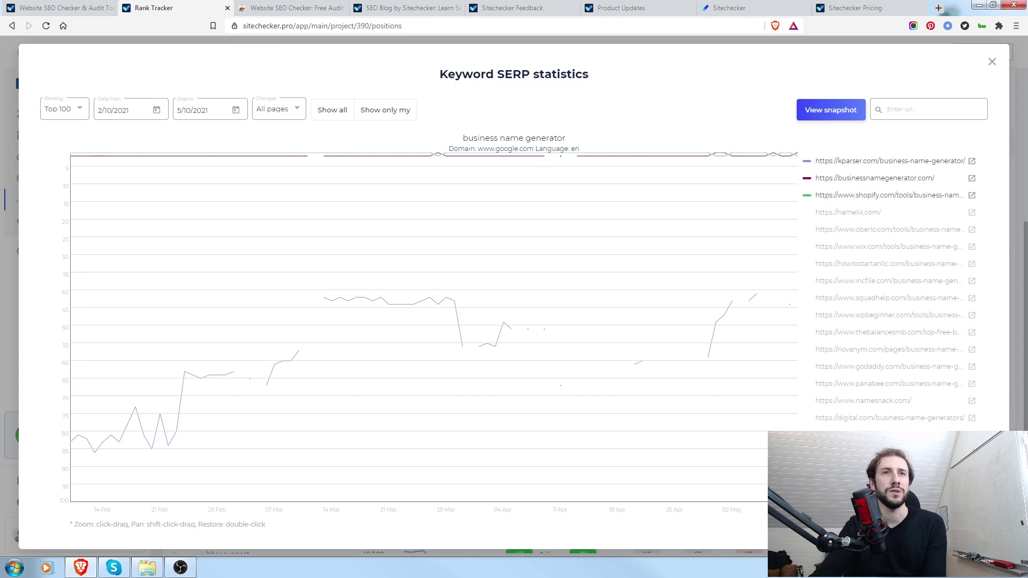
click(881, 354)
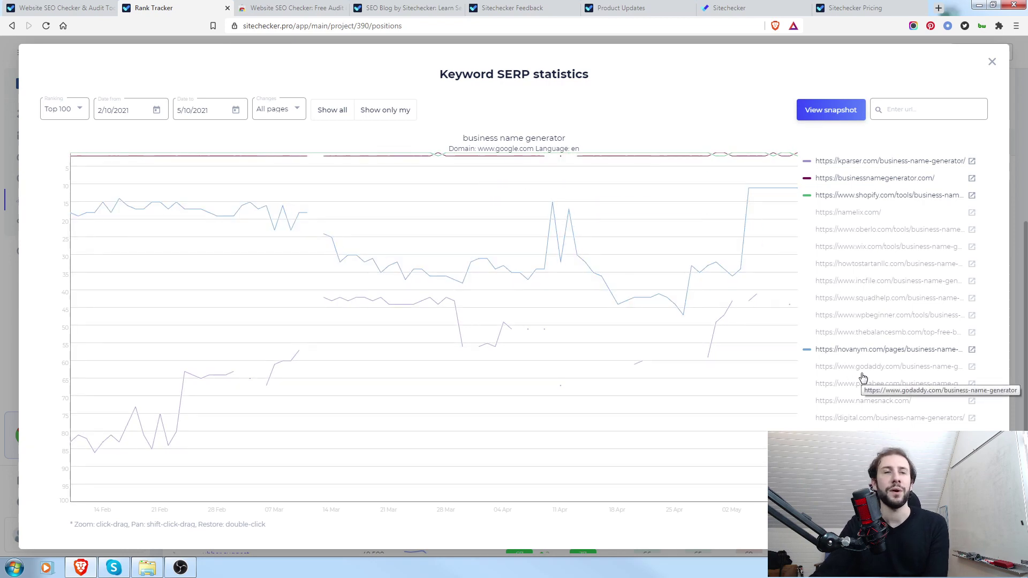
click(992, 63)
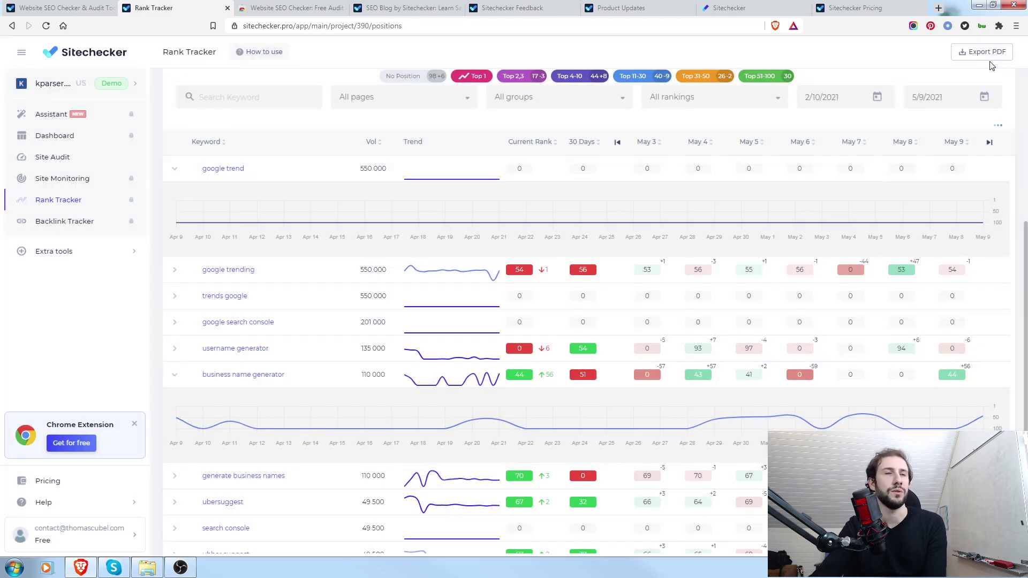
- Open the Backlink Tracker and examine the backlink table and its rows-per-page options
scroll(448, 372, up, 1)
scroll(453, 373, up, 5)
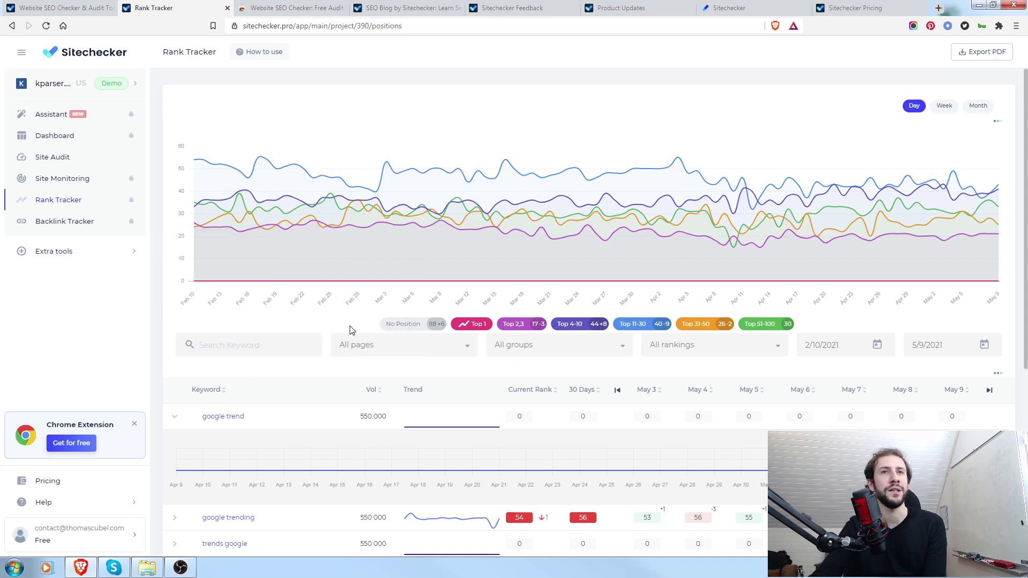
click(74, 224)
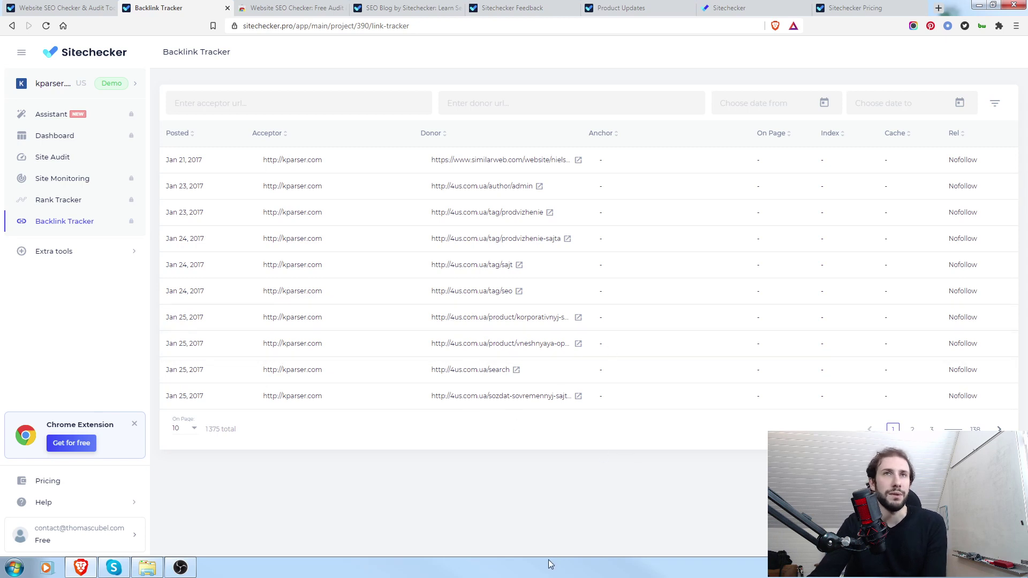
click(193, 431)
click(381, 456)
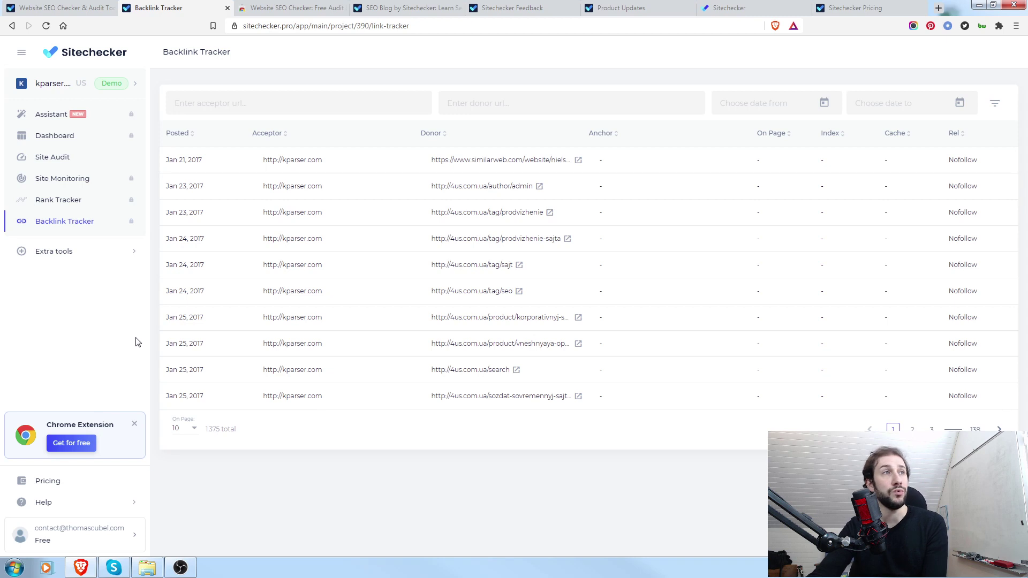
- Open the Assistant, view how to fix the "Add h1 tag" task, and return to review the completed tasks
click(61, 116)
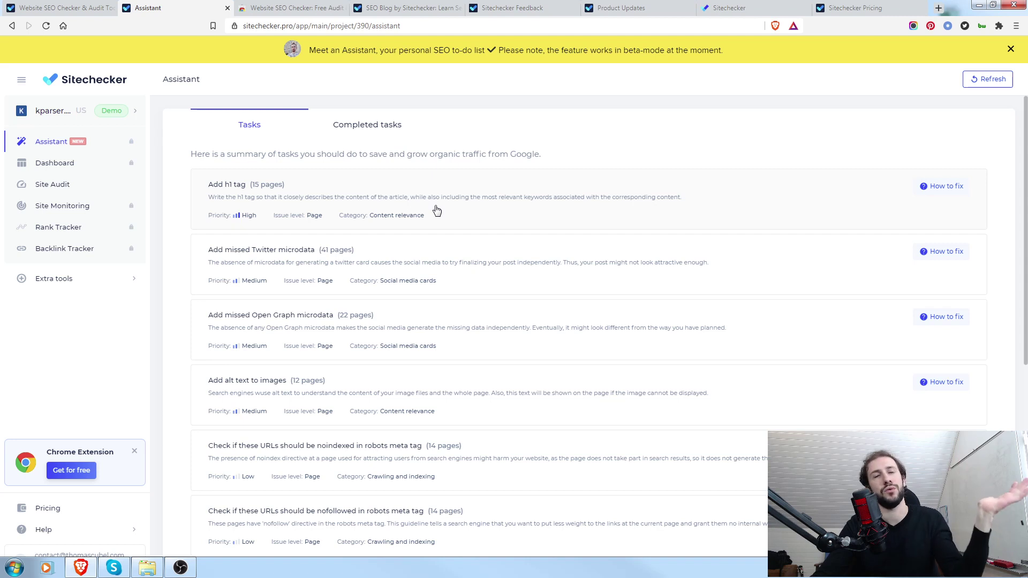
click(948, 188)
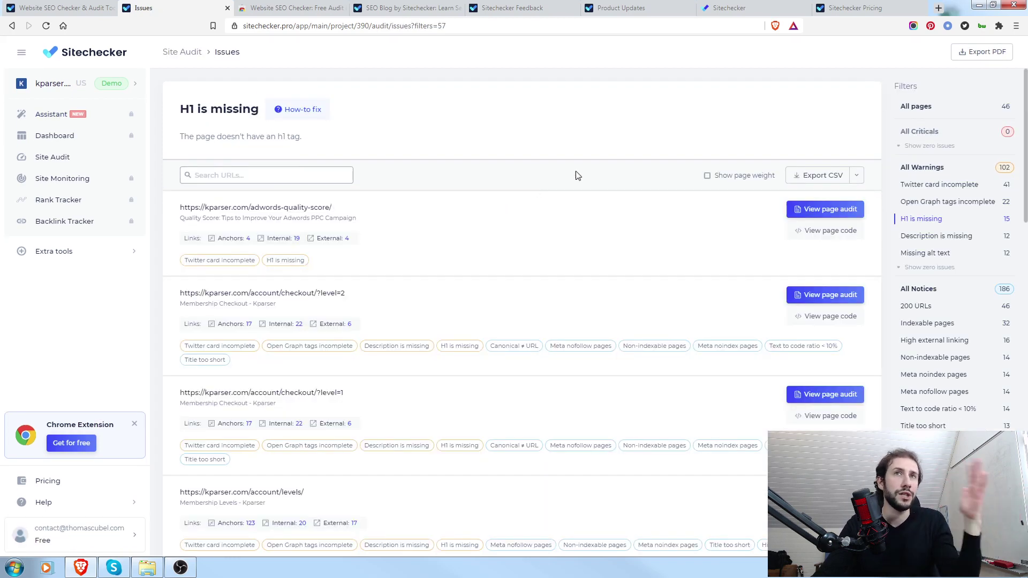
click(11, 26)
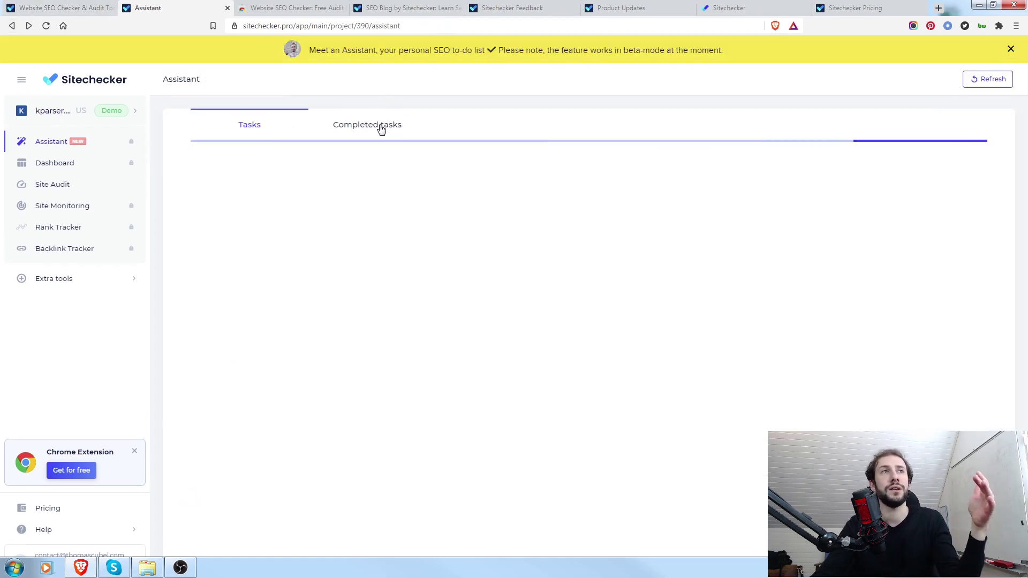
click(382, 128)
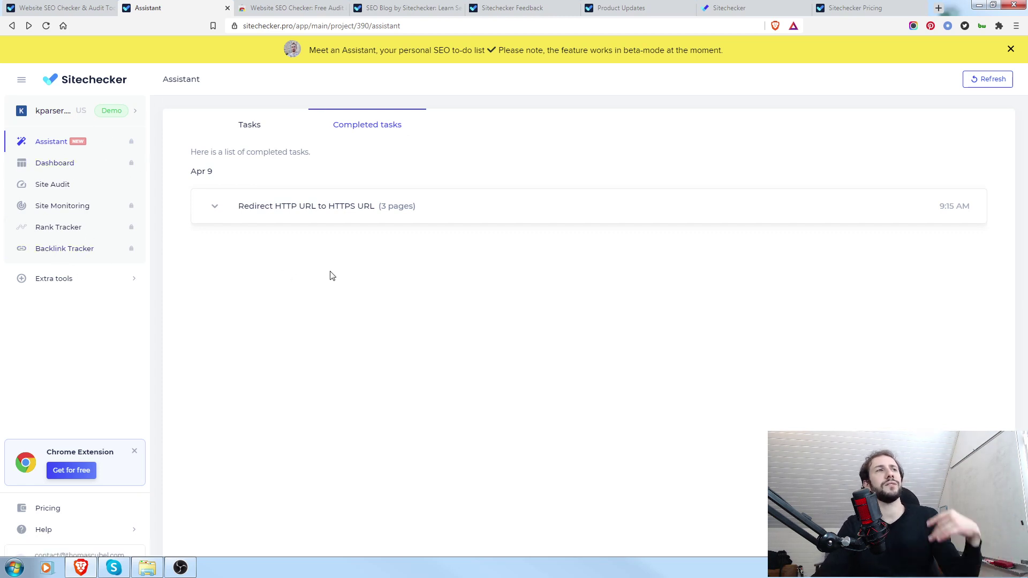
click(124, 284)
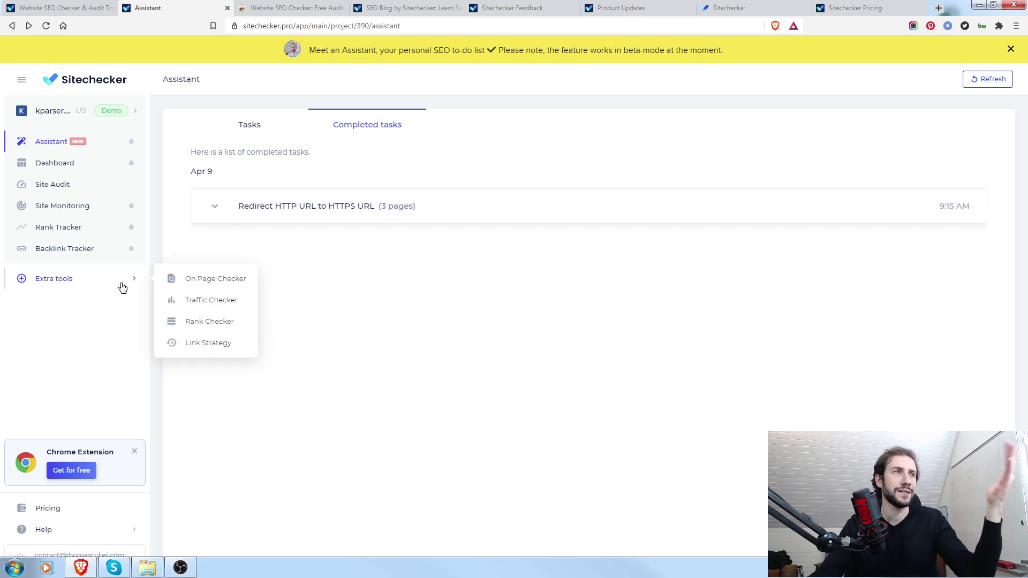
click(216, 284)
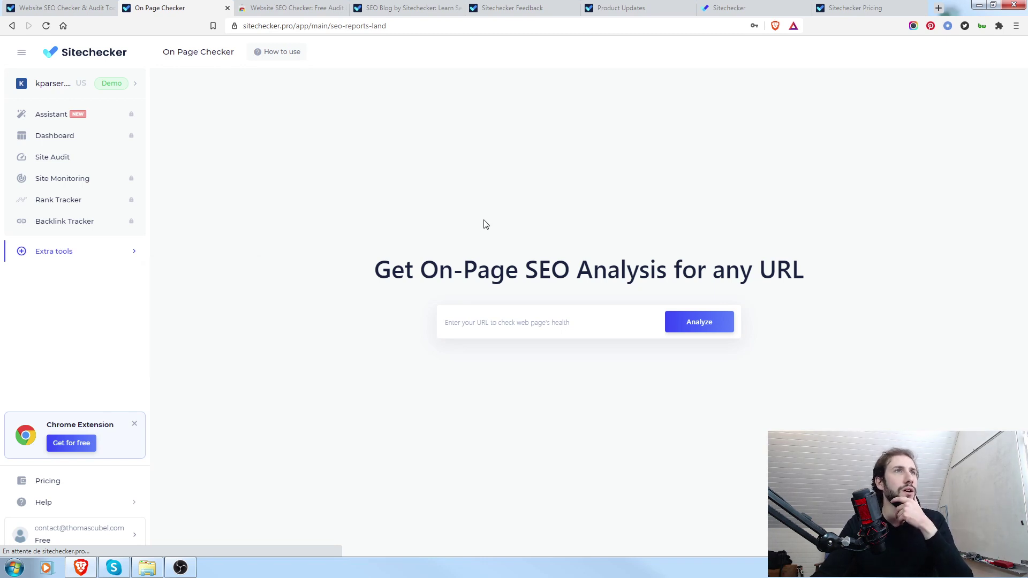
click(112, 4)
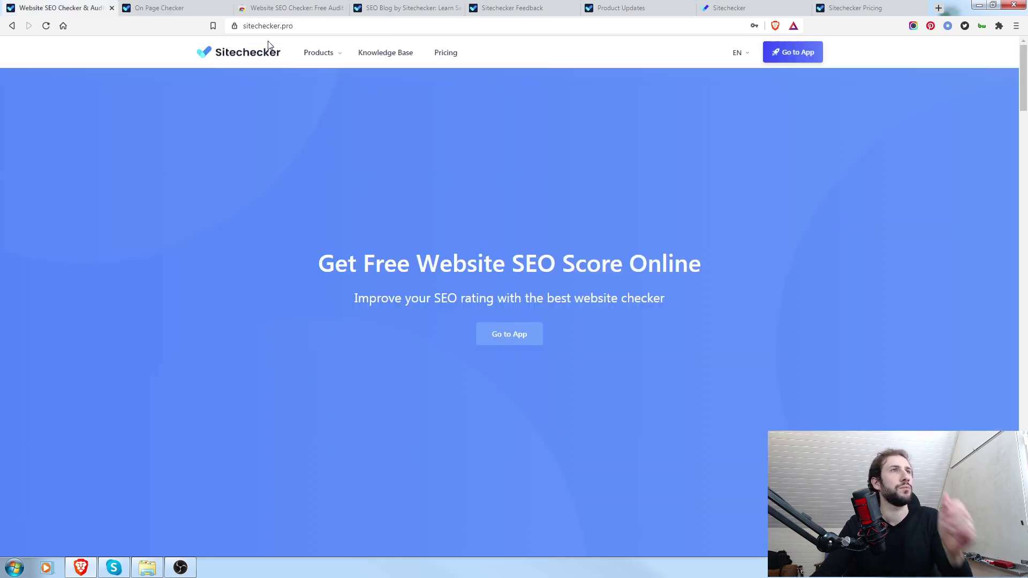
click(341, 25)
key(ctrl+c)
click(194, 5)
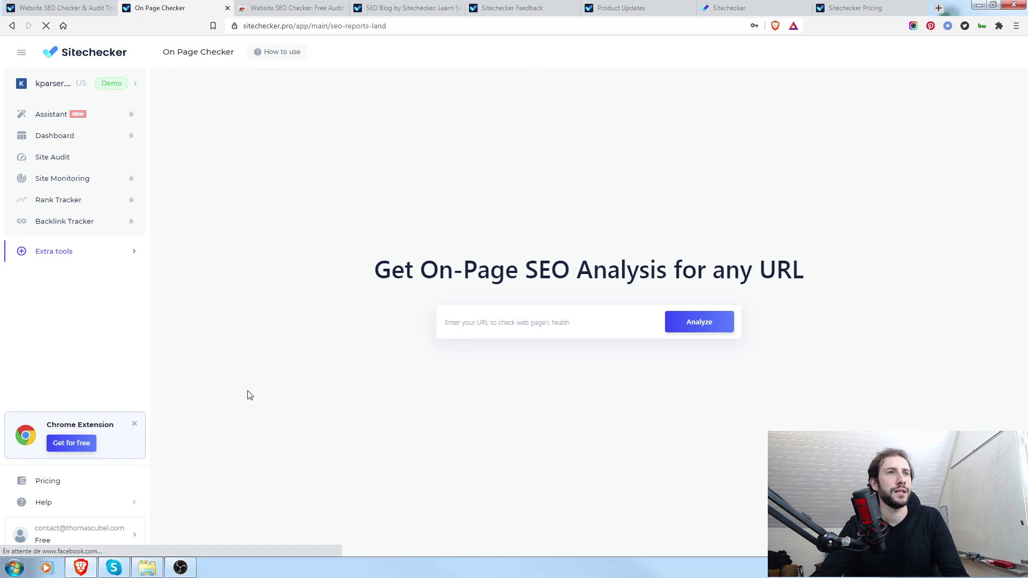
click(580, 325)
key(ctrl+v)
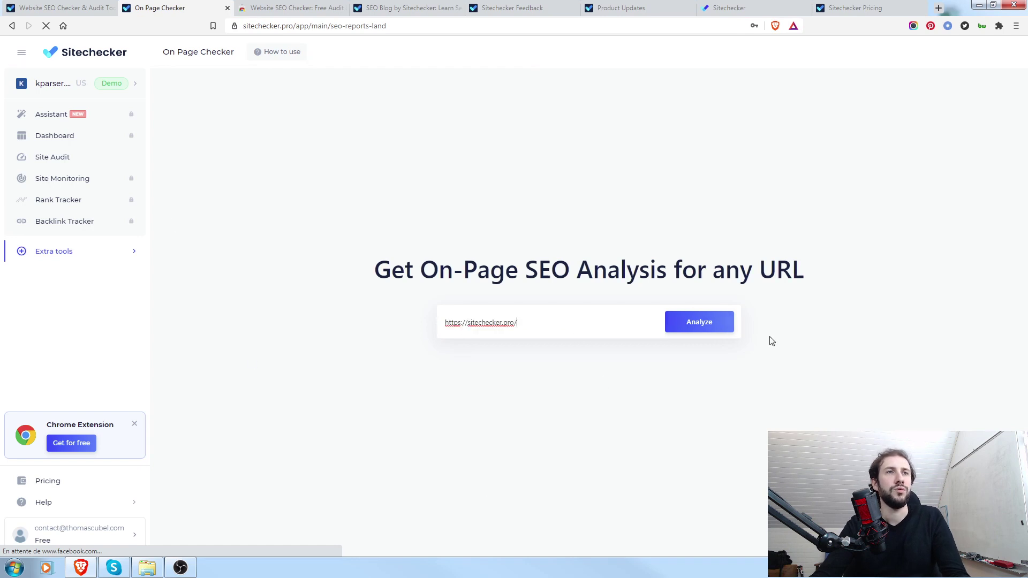
click(702, 324)
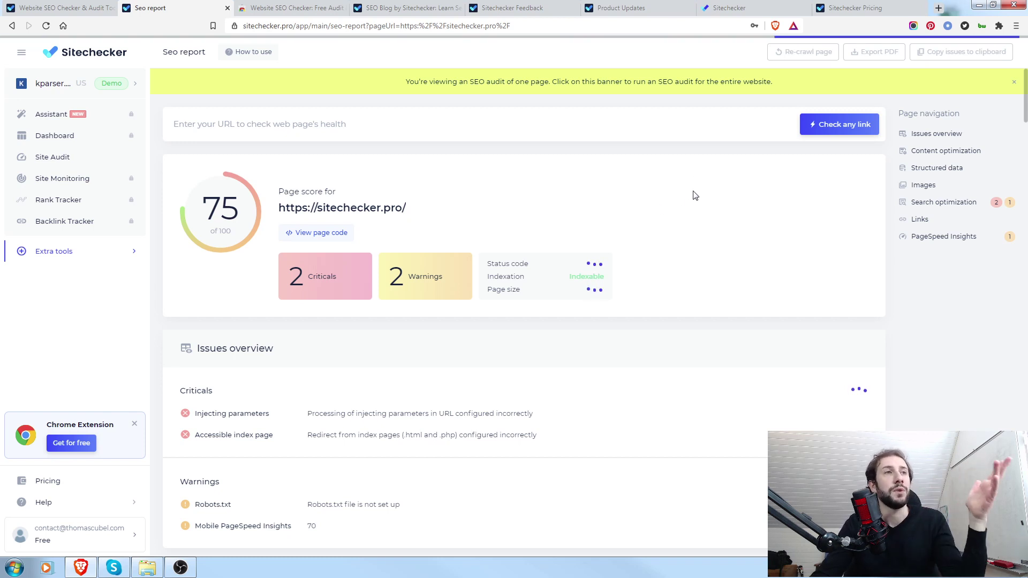
- Examine the SEO report's page score, issues overview and content optimization checks, including heading structure, content length and word relevance
scroll(590, 352, down, 1)
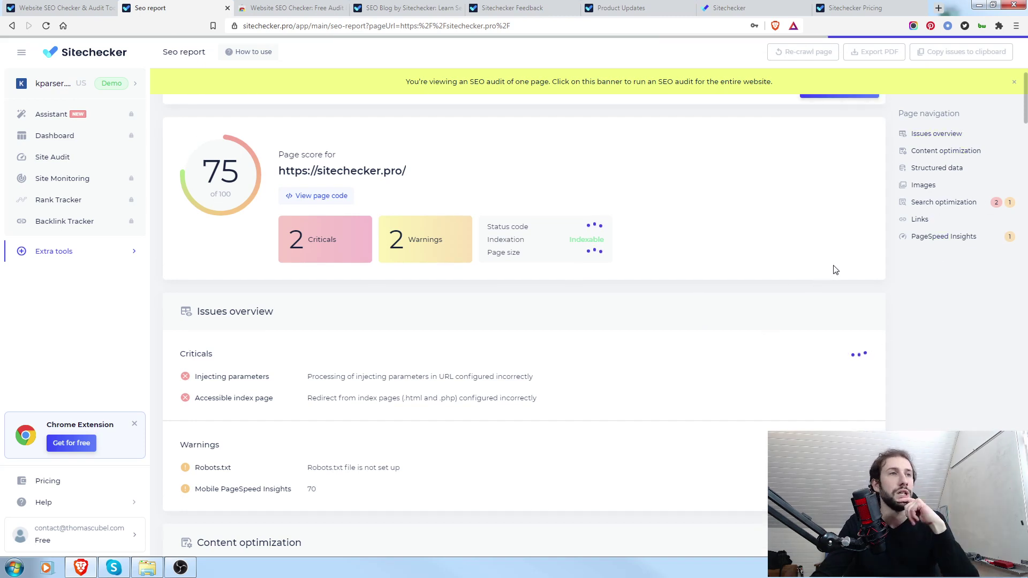
scroll(835, 269, down, 3)
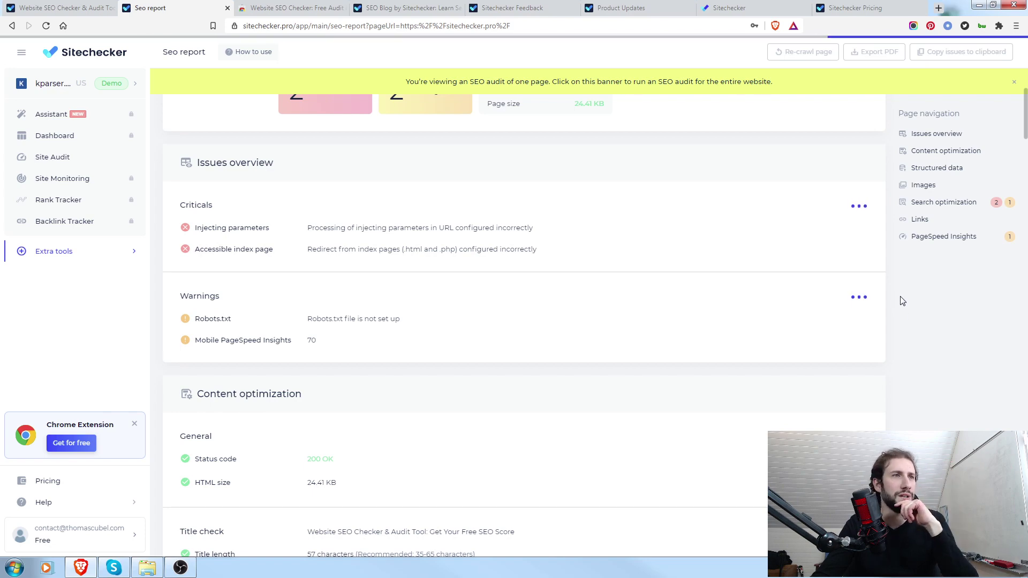
scroll(903, 301, down, 5)
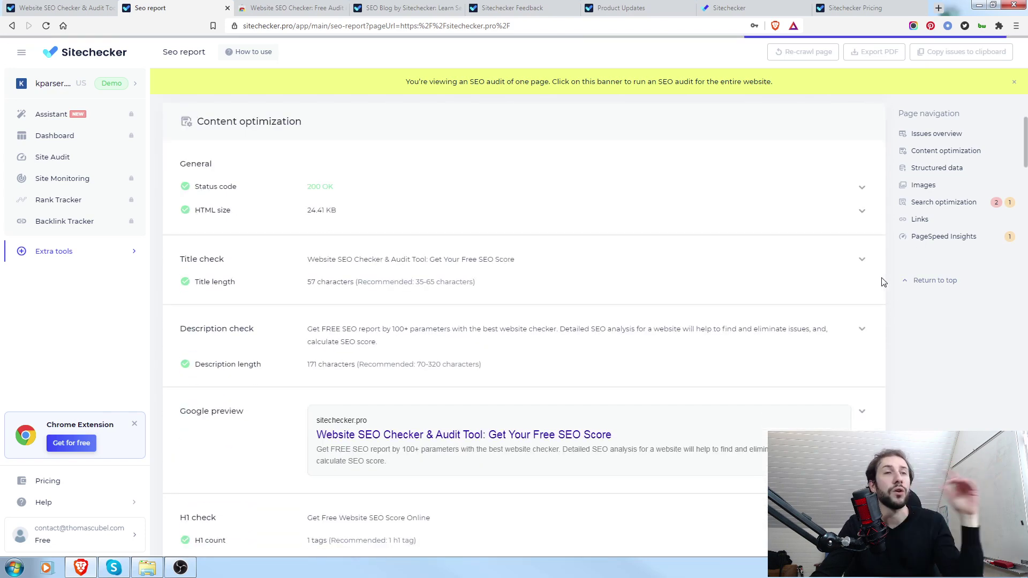
scroll(649, 340, down, 1)
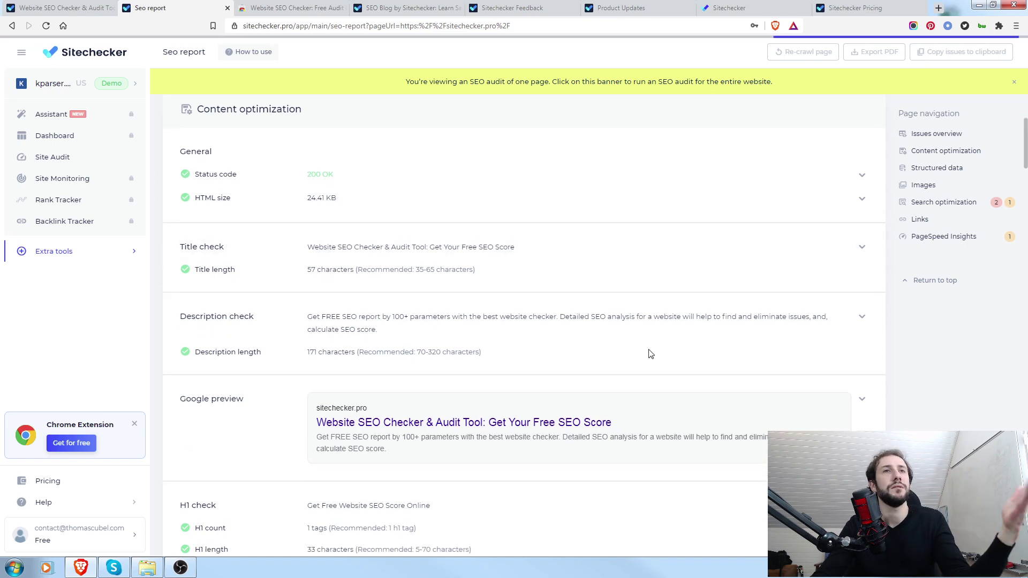
scroll(650, 283, down, 2)
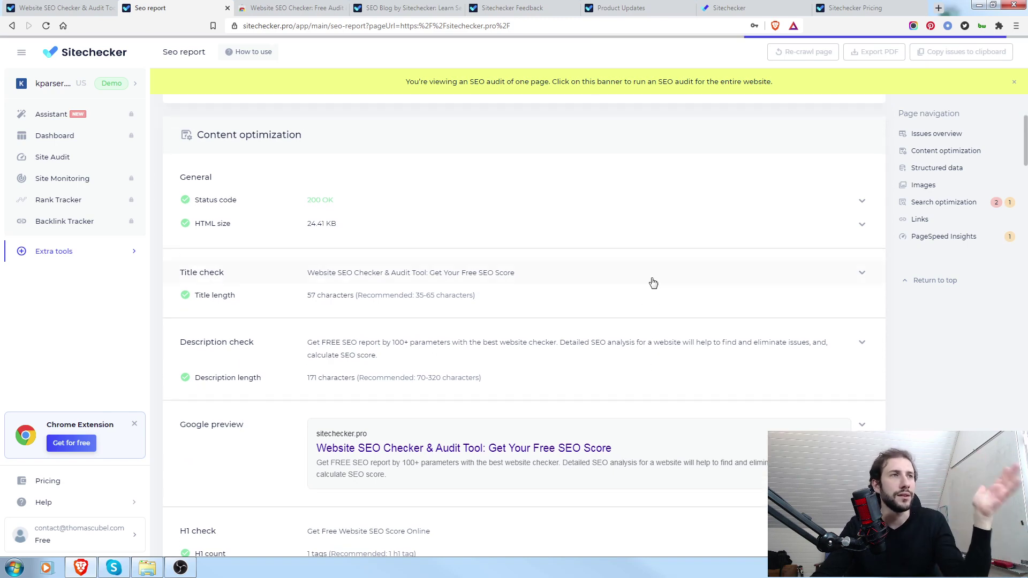
scroll(747, 270, down, 2)
scroll(668, 296, down, 2)
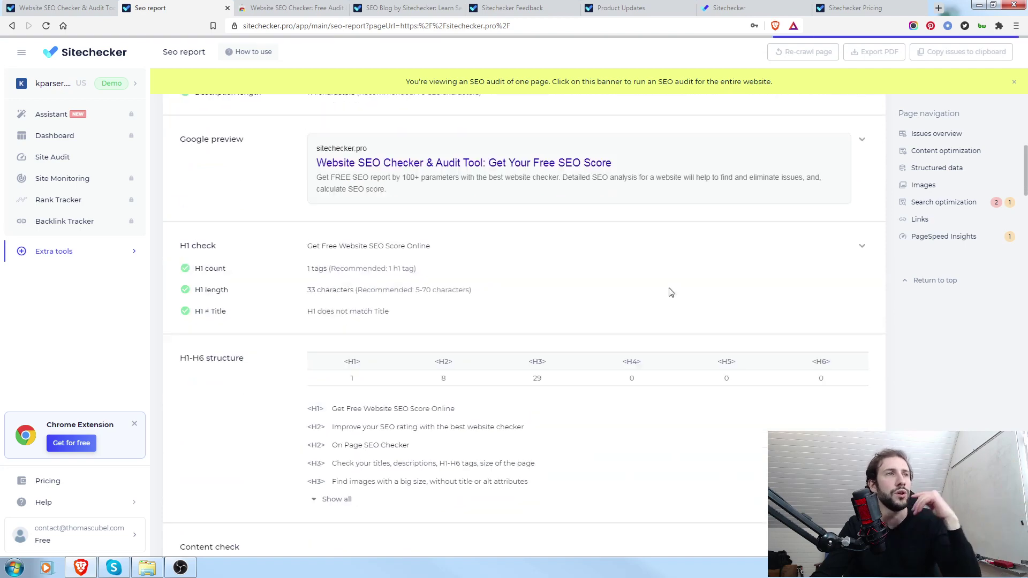
scroll(734, 280, down, 3)
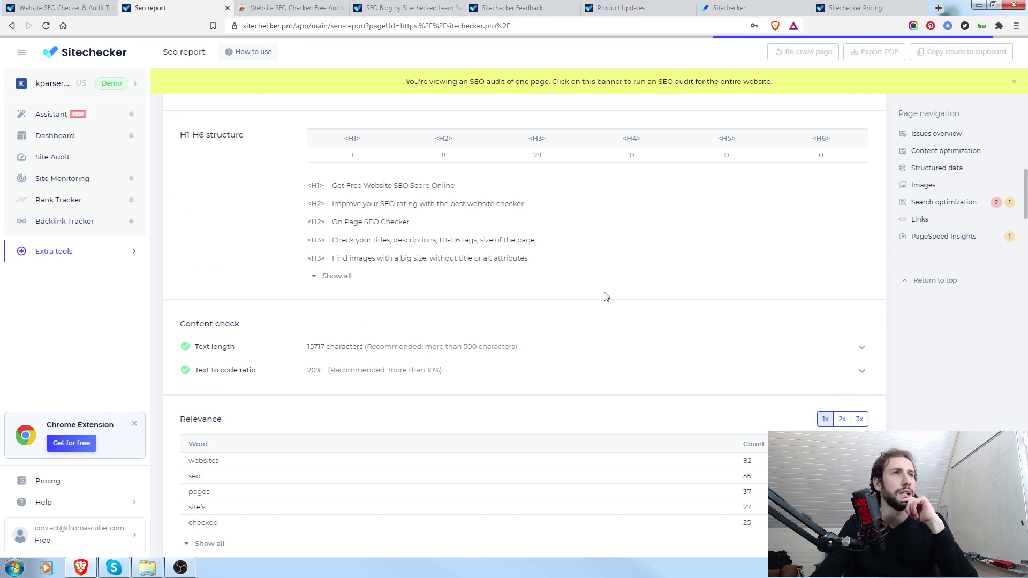
scroll(807, 252, down, 2)
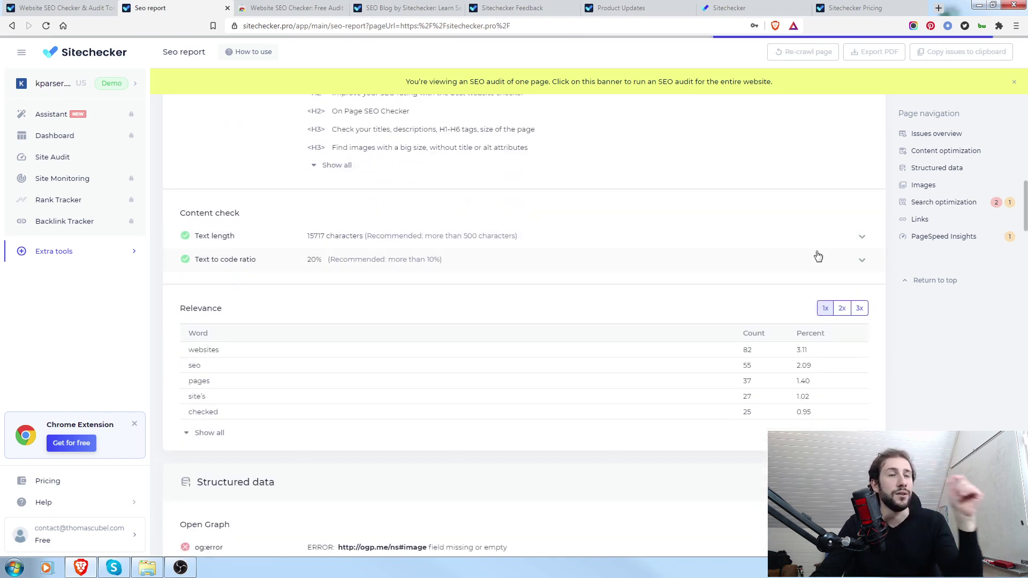
scroll(817, 251, down, 1)
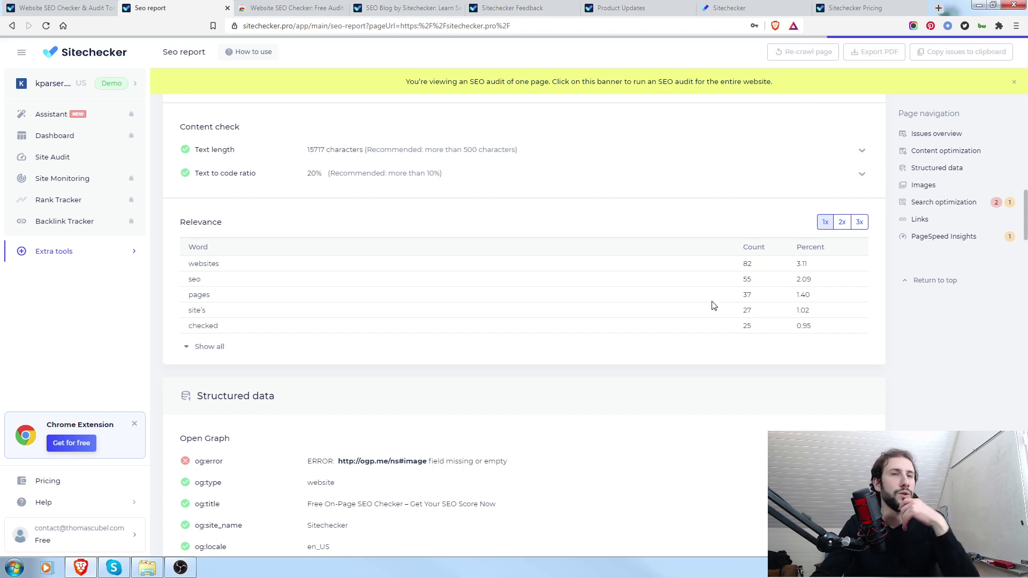
- Review the report's structured data, images, search optimization, links and mobile PageSpeed Insights sections
scroll(887, 310, down, 4)
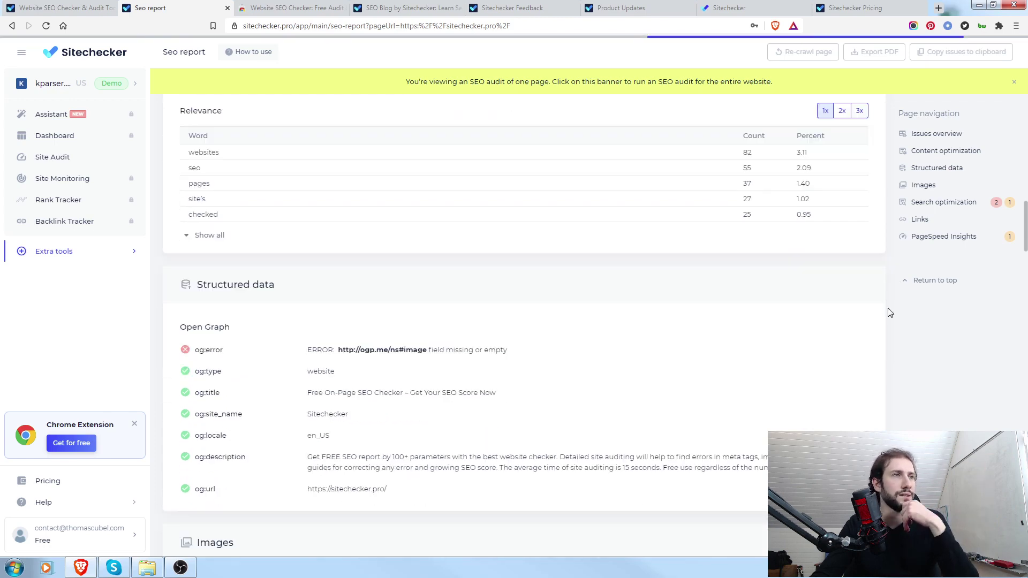
scroll(888, 313, down, 6)
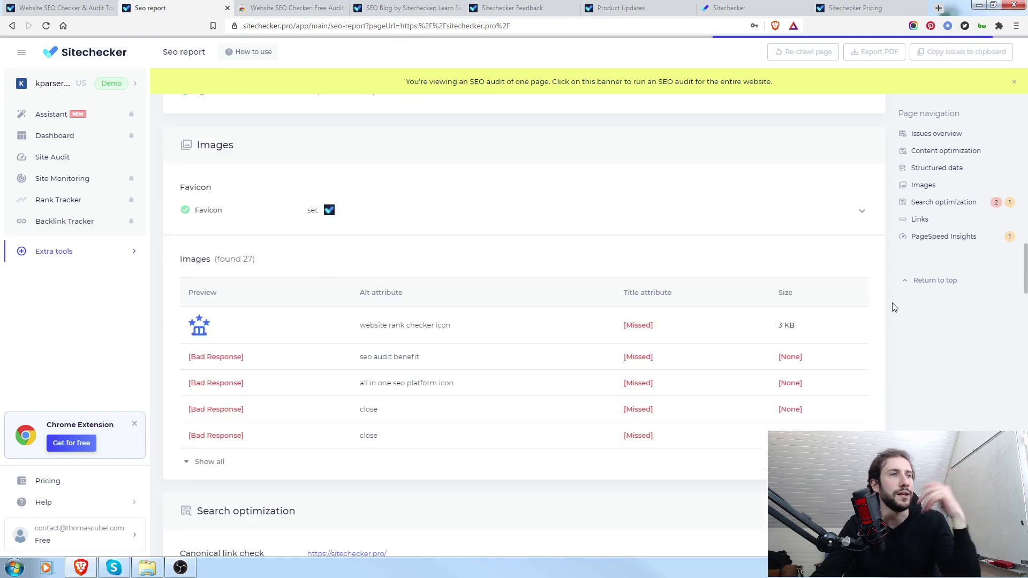
scroll(893, 307, down, 2)
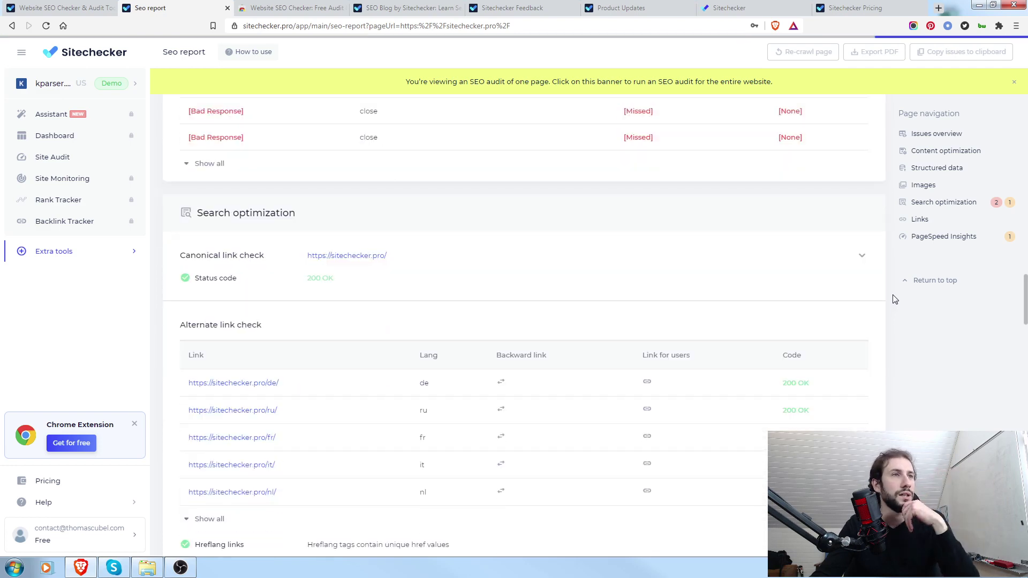
scroll(894, 299, down, 10)
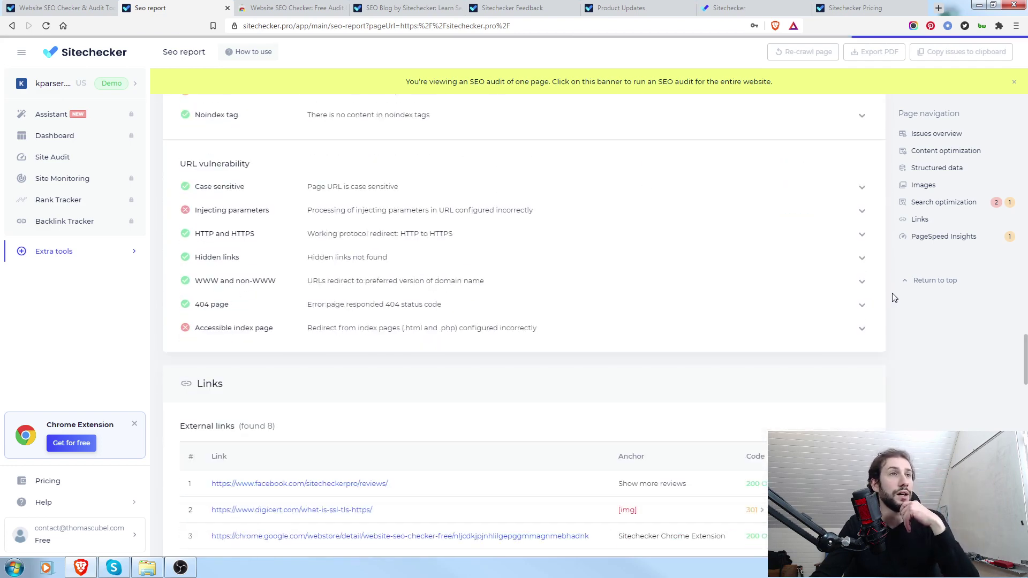
scroll(894, 296, down, 12)
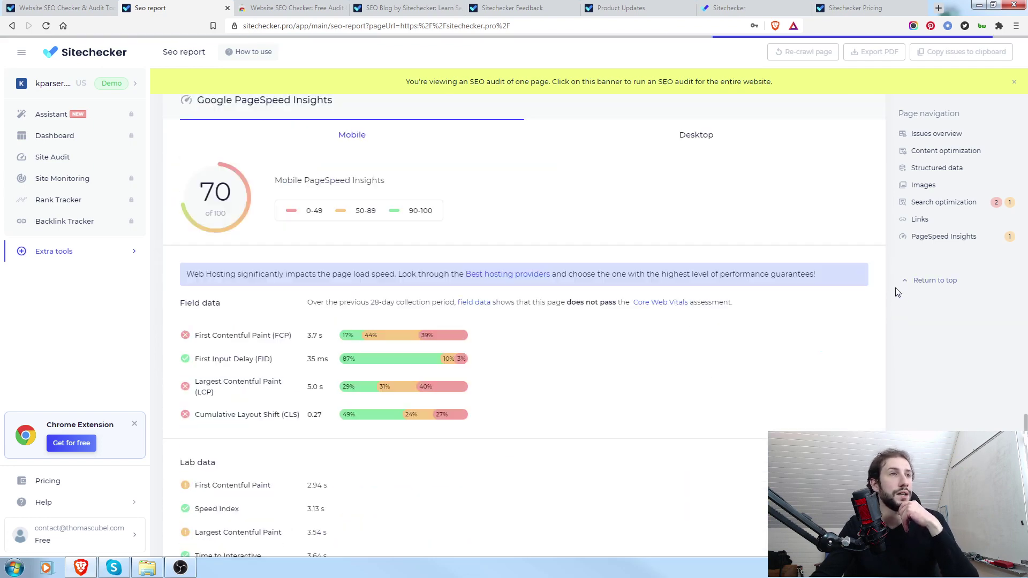
- Review the mobile PageSpeed field data, lab data, opportunities and diagnostics, and return to the page score at the start of the report
scroll(895, 297, down, 1)
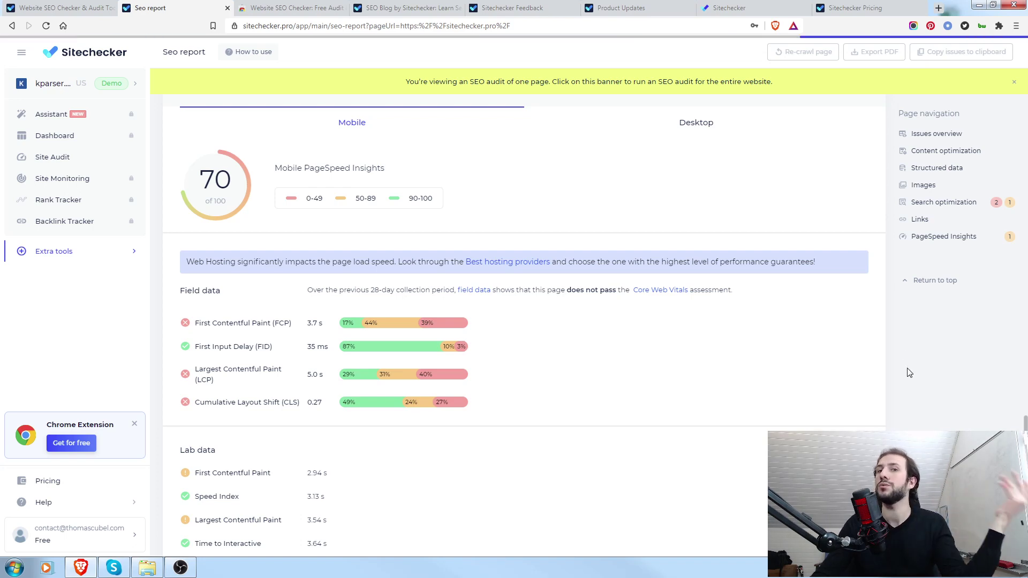
scroll(865, 349, down, 2)
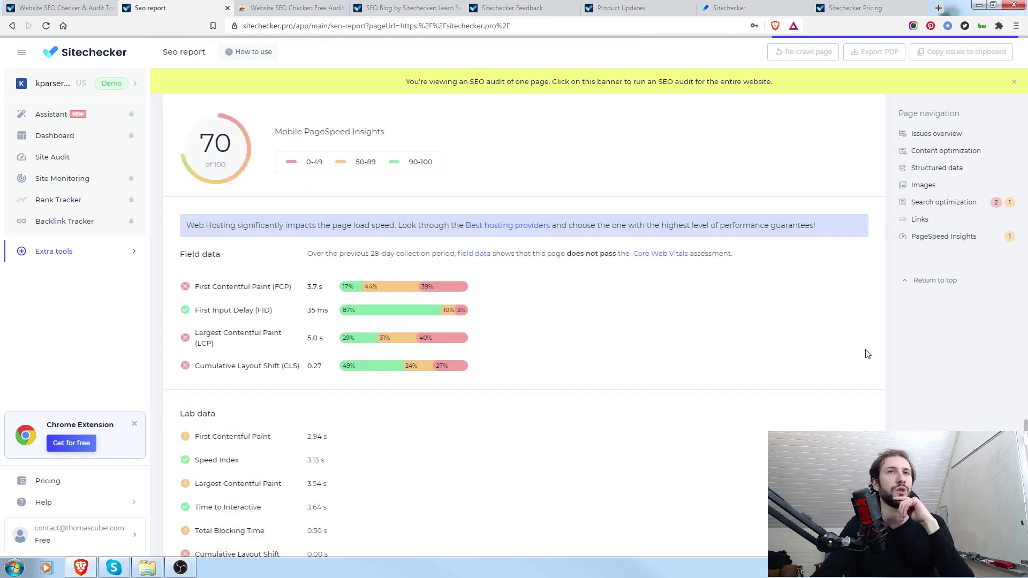
scroll(879, 345, down, 8)
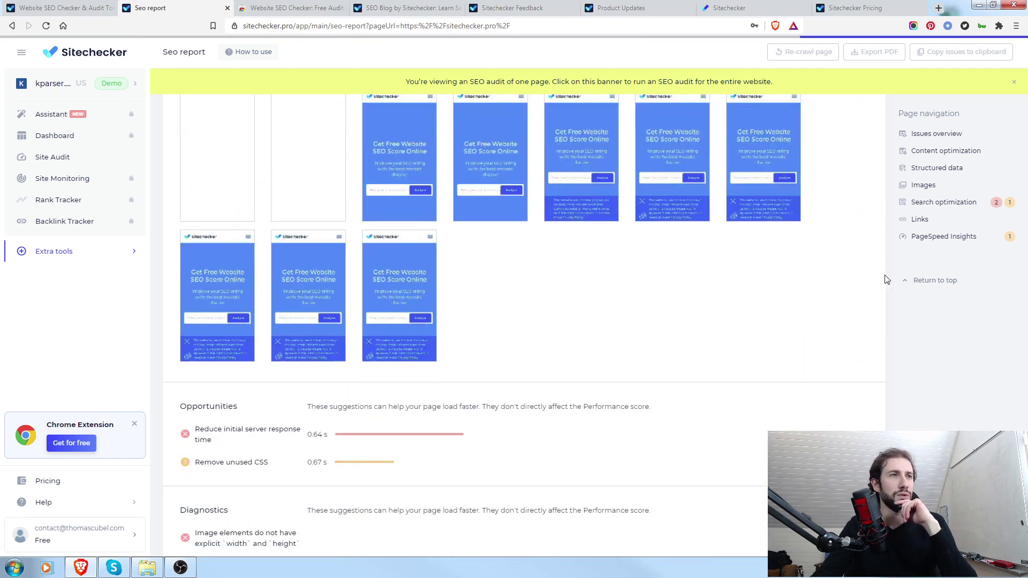
scroll(905, 290, down, 6)
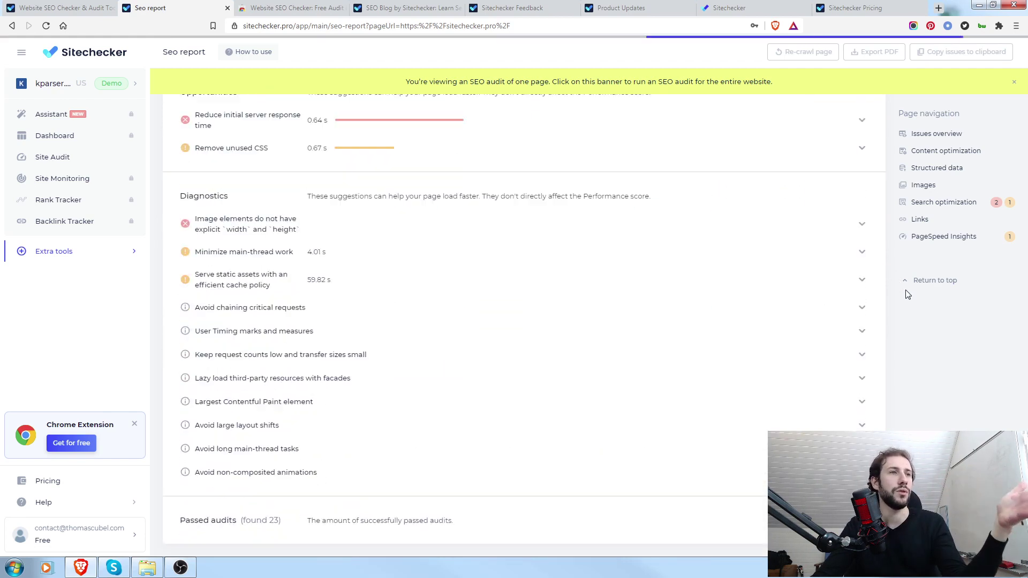
scroll(896, 327, up, 9)
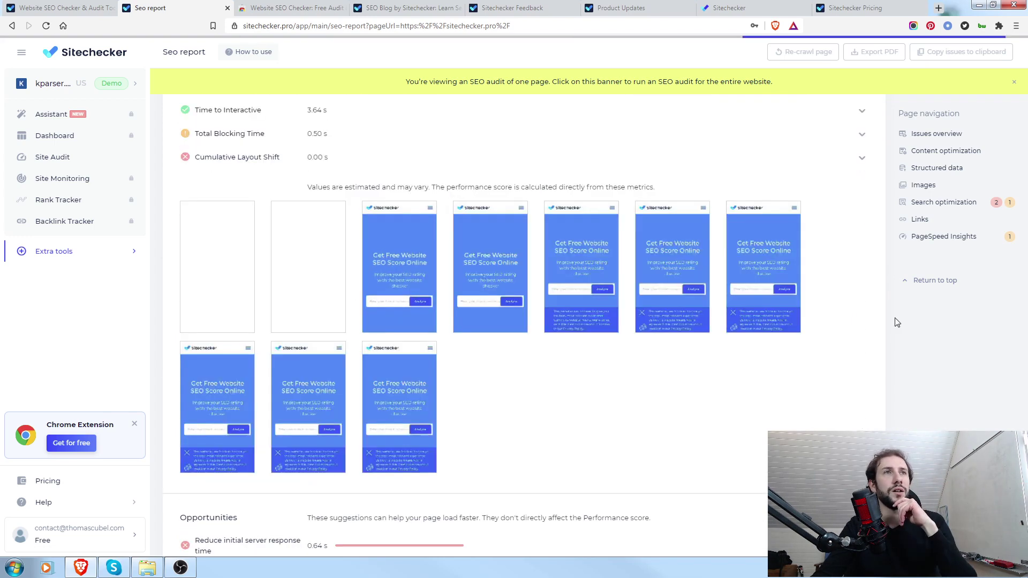
scroll(898, 322, up, 12)
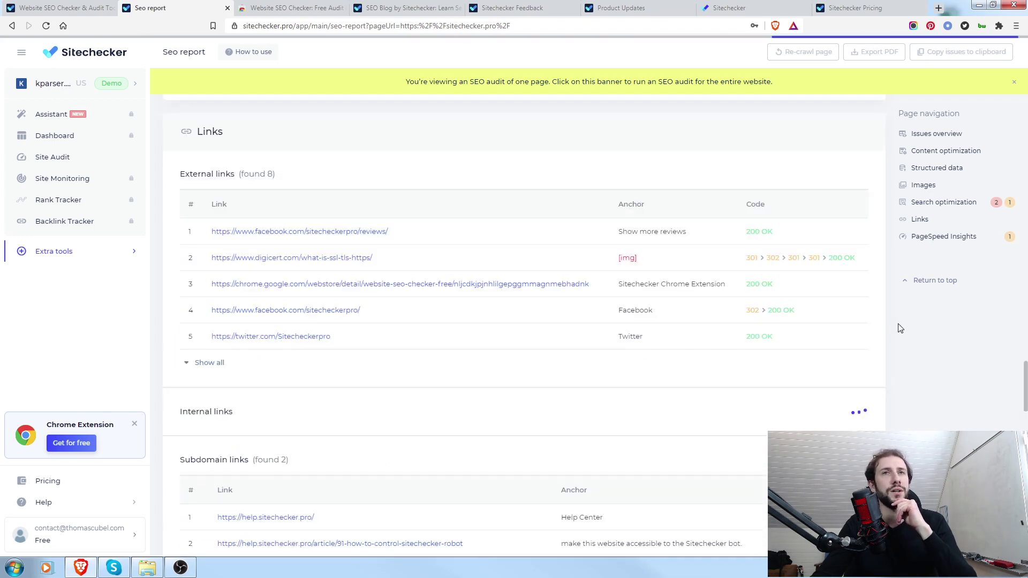
scroll(887, 325, up, 6)
scroll(887, 326, up, 15)
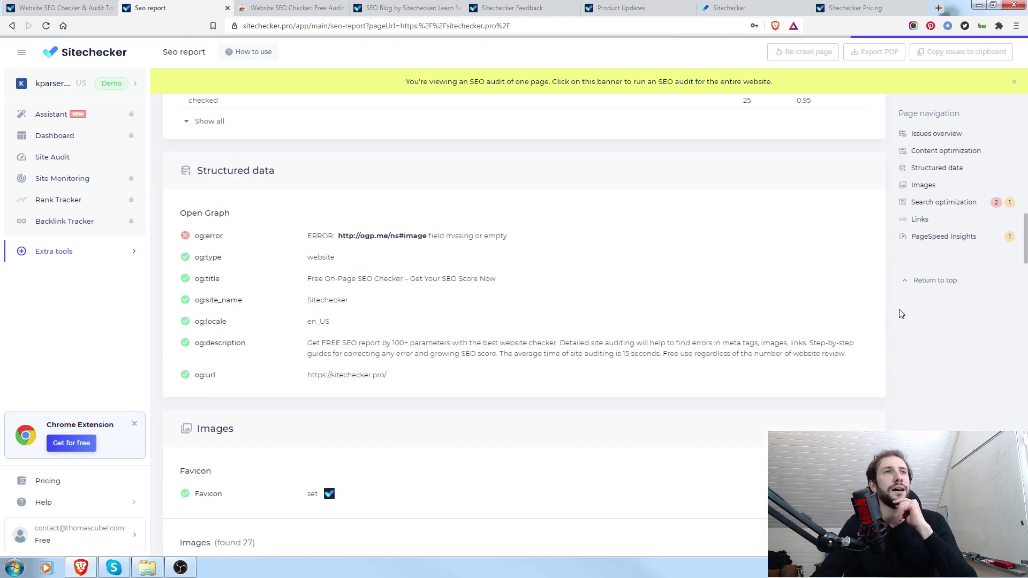
scroll(906, 305, up, 8)
scroll(905, 311, up, 10)
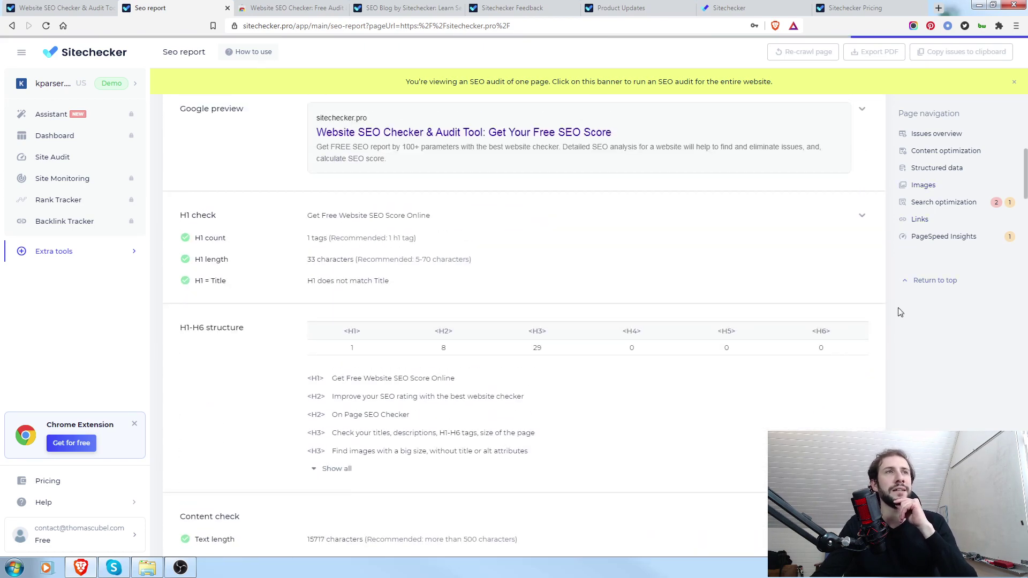
scroll(889, 321, up, 5)
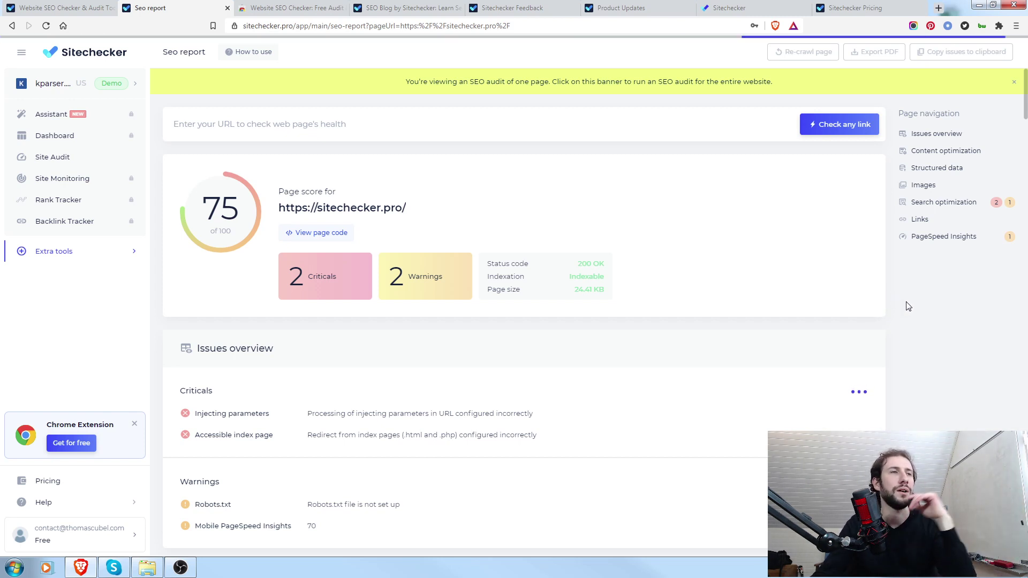
- Revisit the report's description, Google preview, H1, heading structure, content and word relevance checks
scroll(911, 309, down, 10)
scroll(913, 310, down, 10)
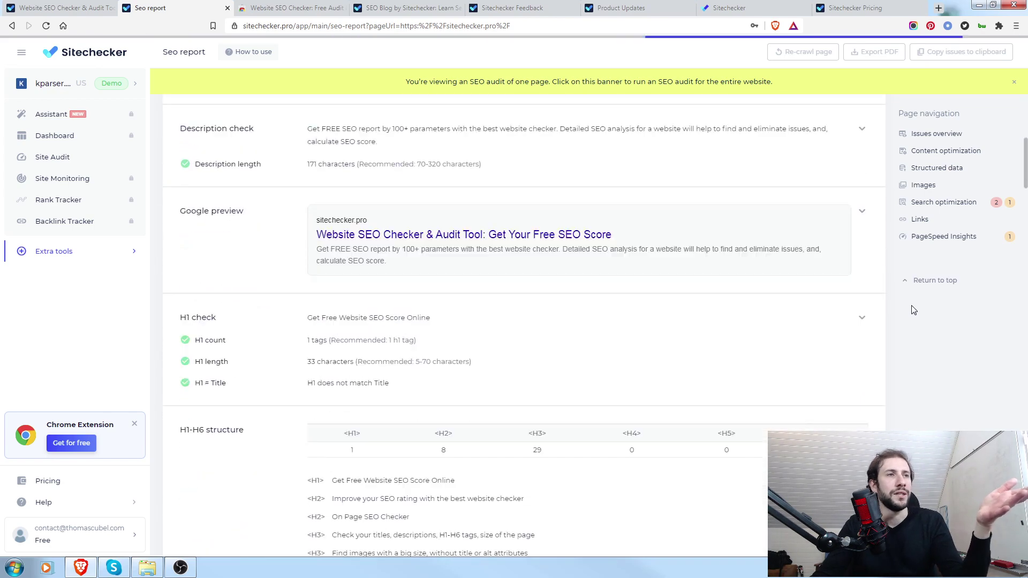
scroll(913, 318, down, 1)
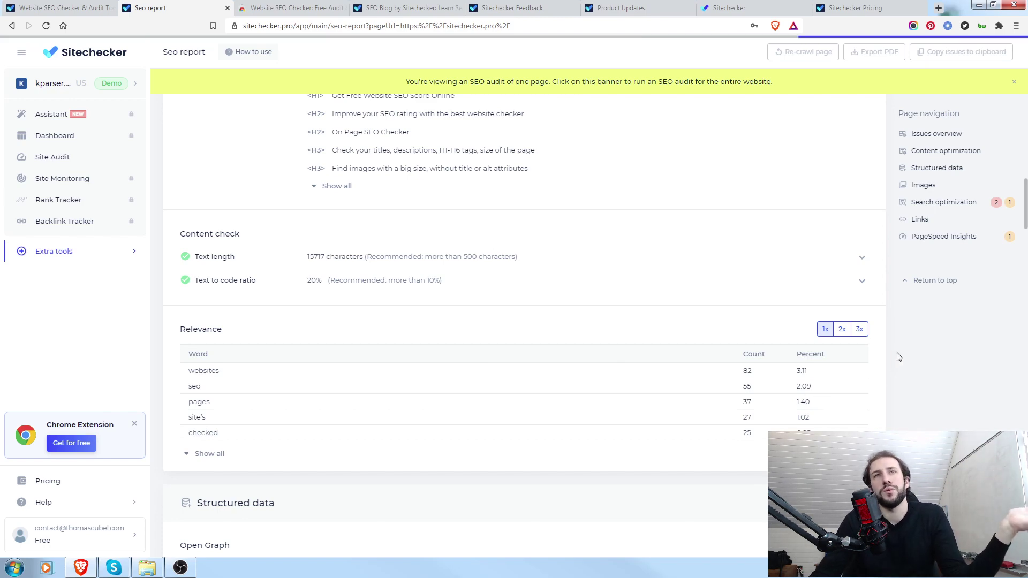
scroll(902, 351, up, 5)
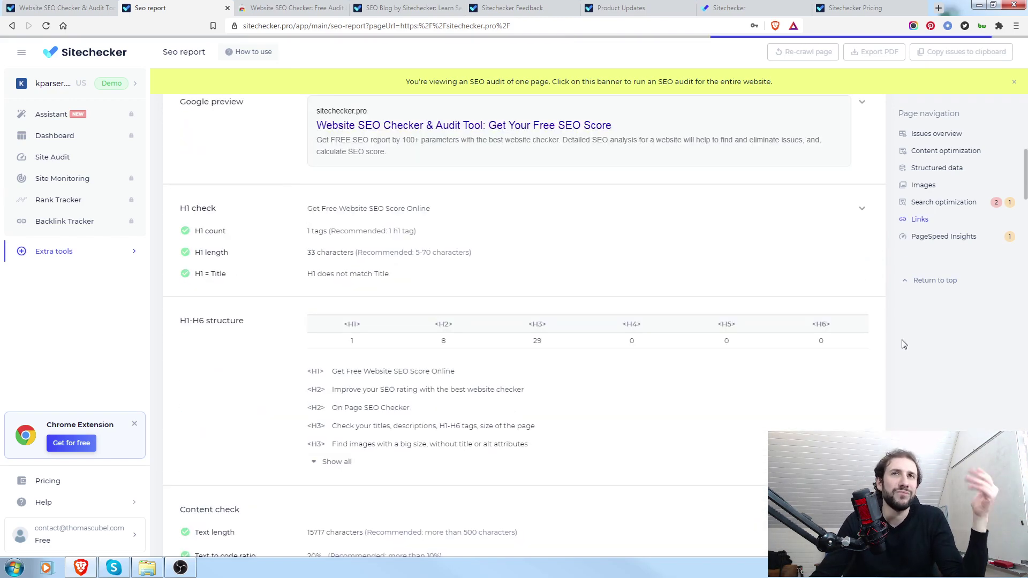
scroll(904, 345, up, 12)
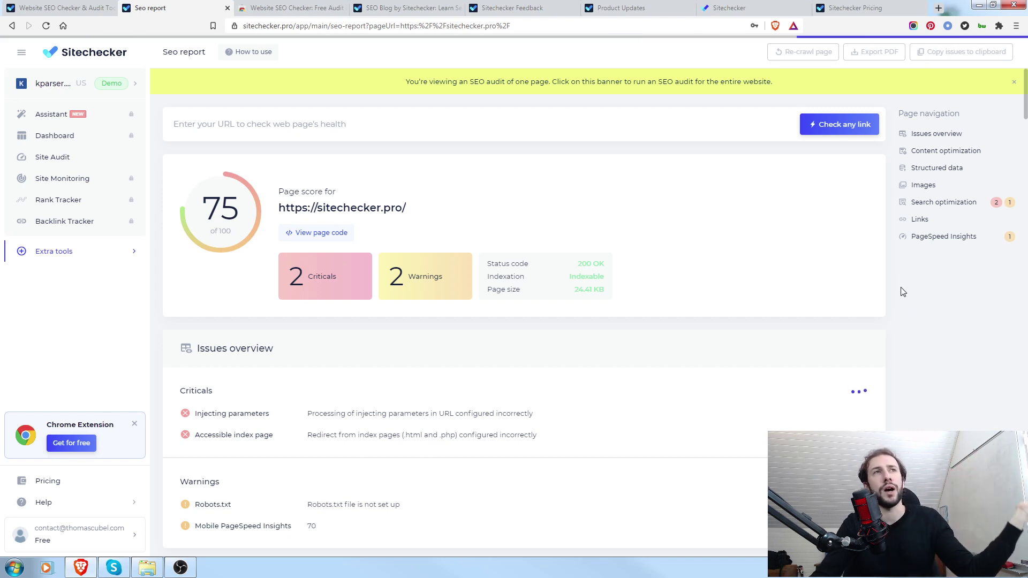
mouse_move(134, 252)
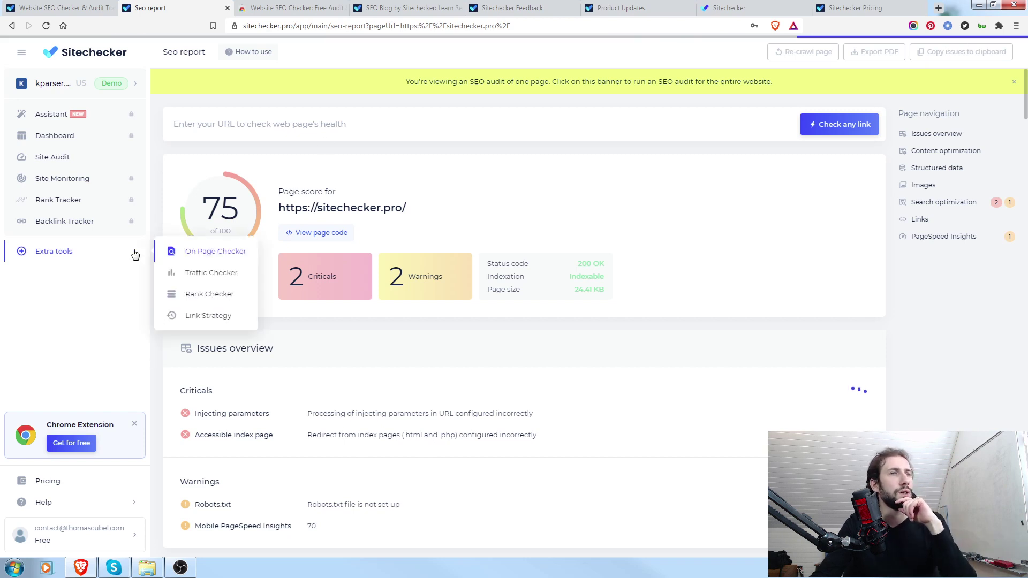
click(221, 273)
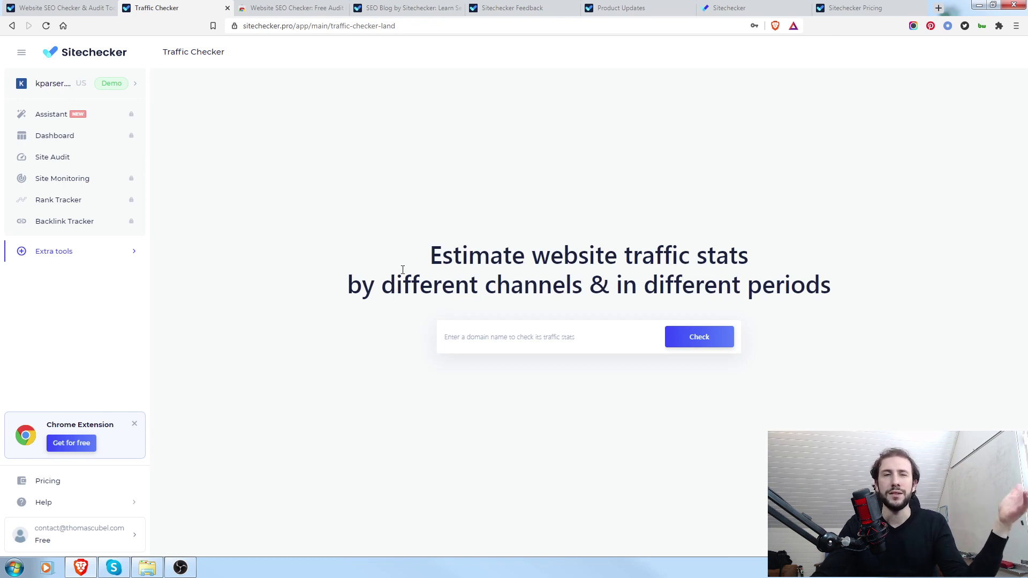
click(591, 329)
text(https://sitechecker.pro/)
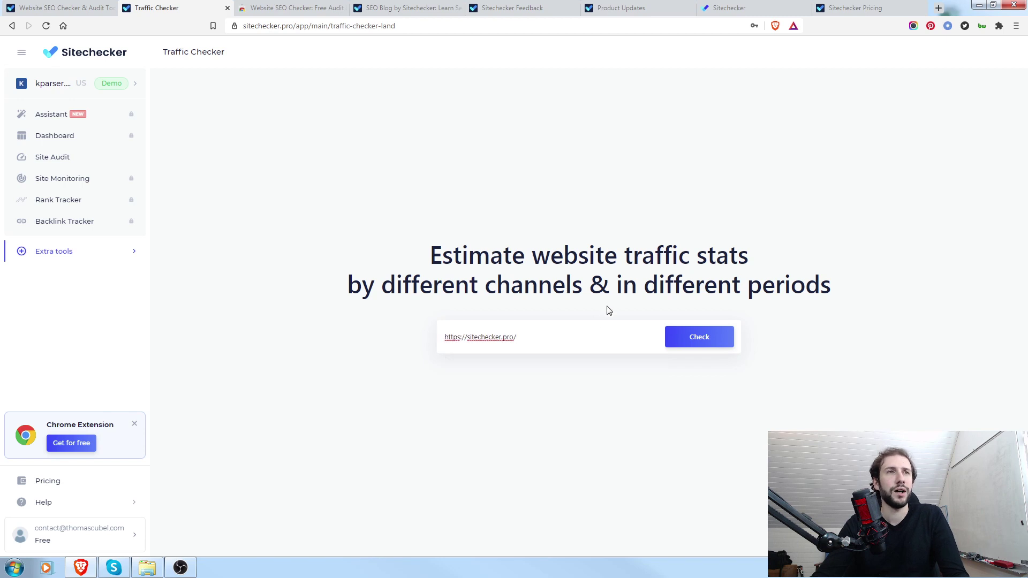
click(707, 337)
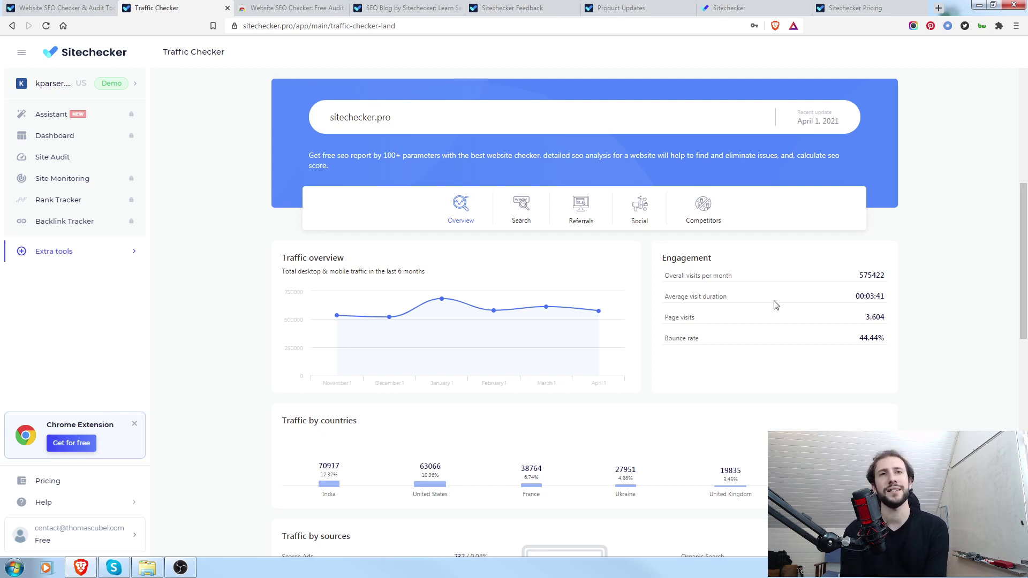
- Examine the traffic report's overview, engagement, countries, sources, top keywords, referrals, socials and competitors
scroll(933, 225, up, 1)
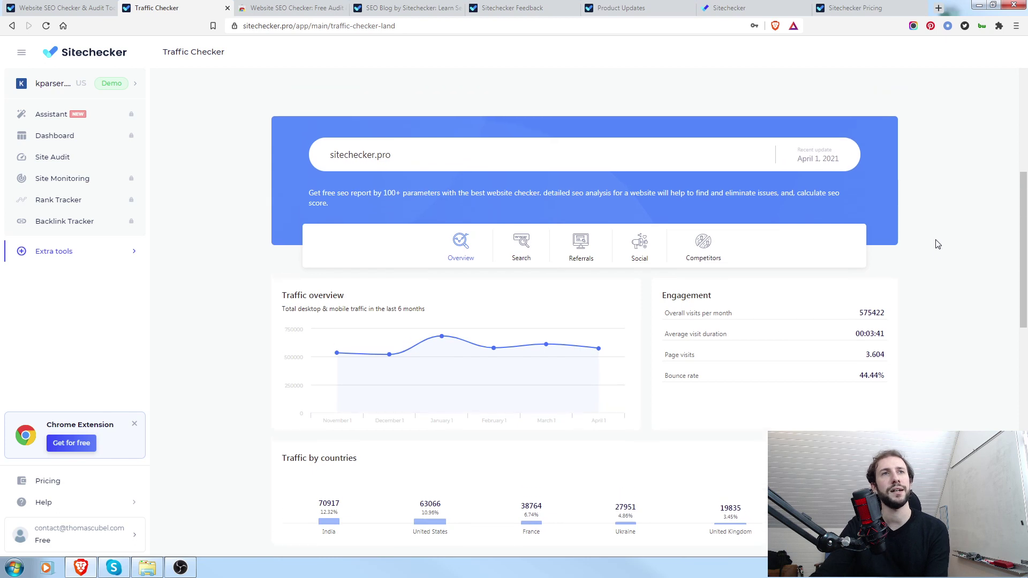
scroll(937, 241, down, 1)
scroll(939, 244, down, 2)
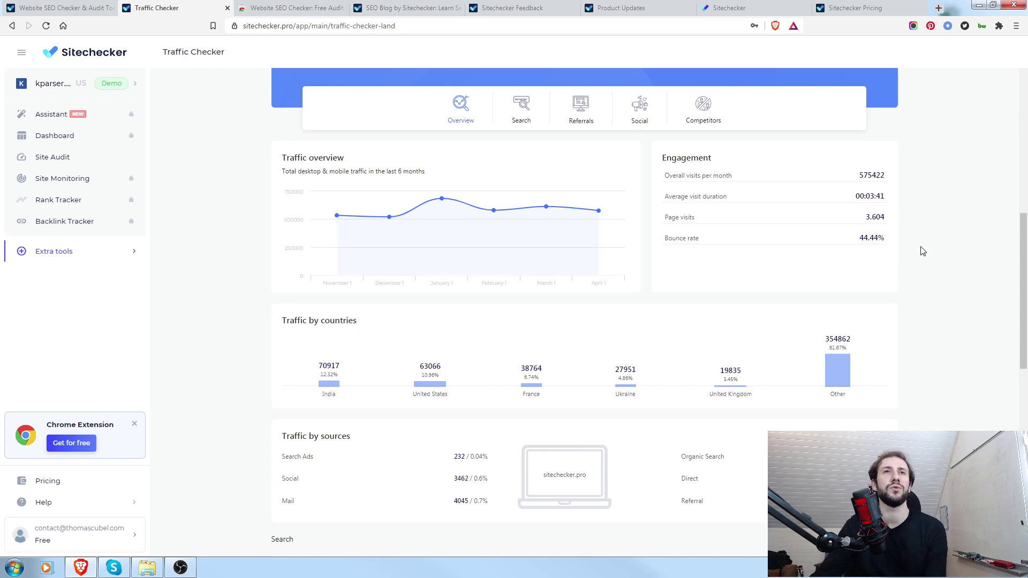
scroll(924, 236, down, 2)
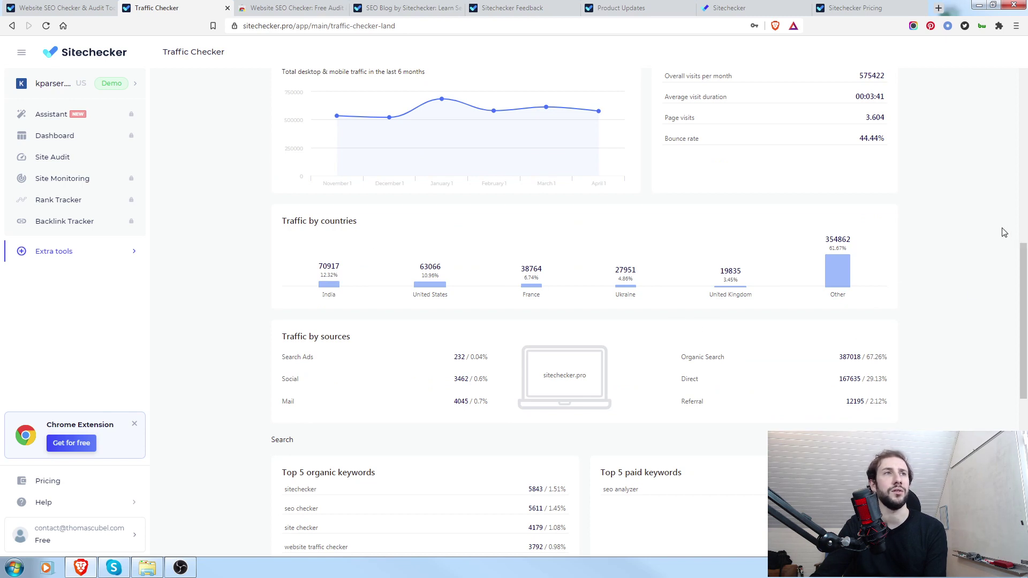
scroll(994, 230, down, 3)
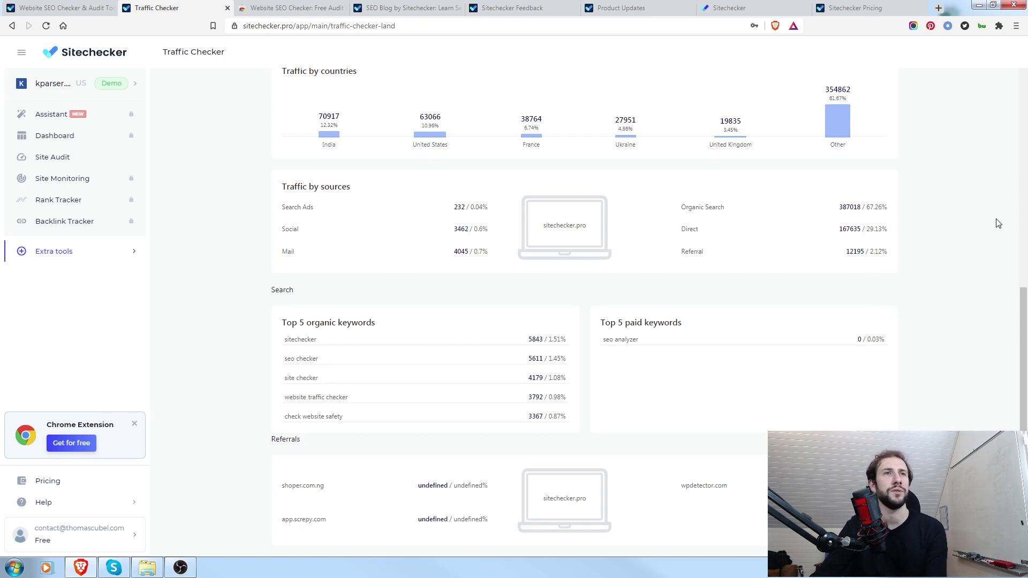
scroll(995, 235, down, 2)
scroll(200, 270, down, 2)
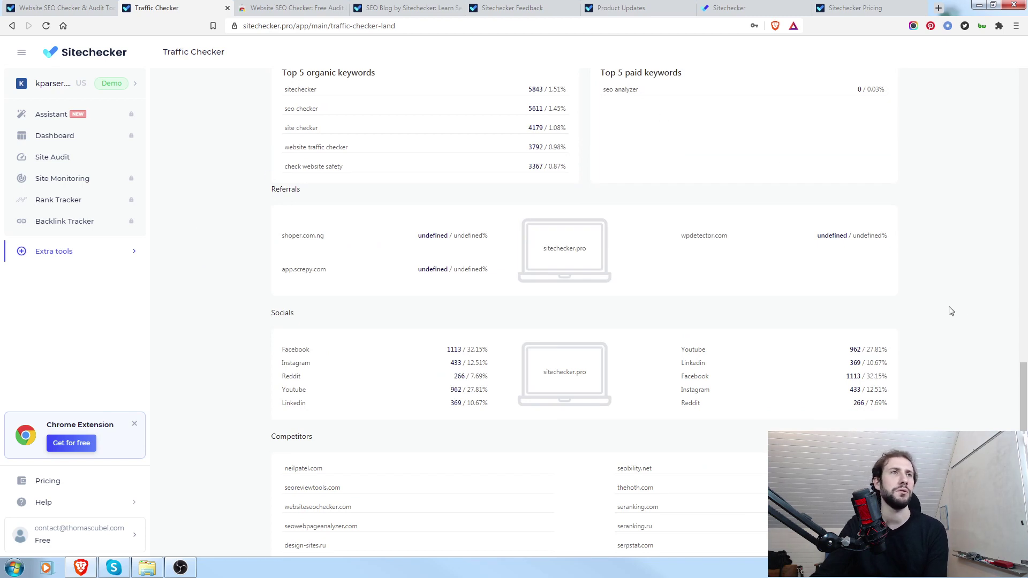
scroll(951, 312, down, 2)
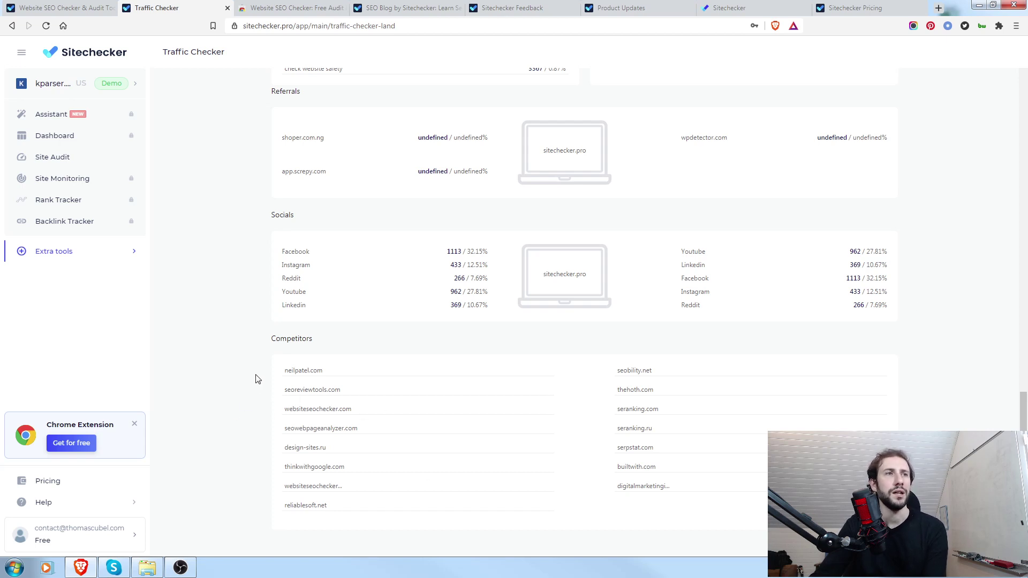
- Recheck the traffic overview, engagement, country and source sections, and return to the Traffic Checker's domain entry
scroll(256, 383, up, 9)
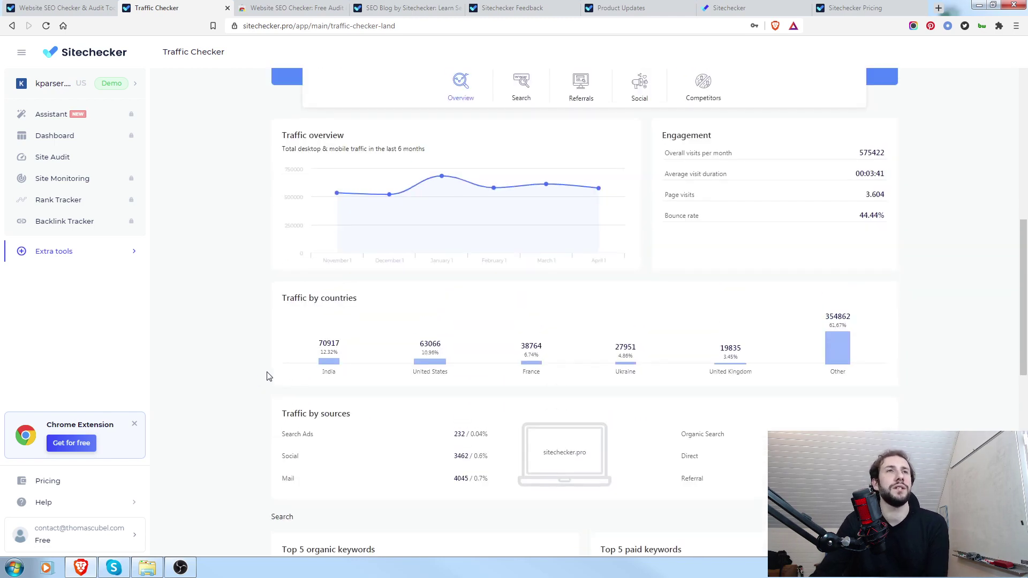
scroll(269, 370, up, 3)
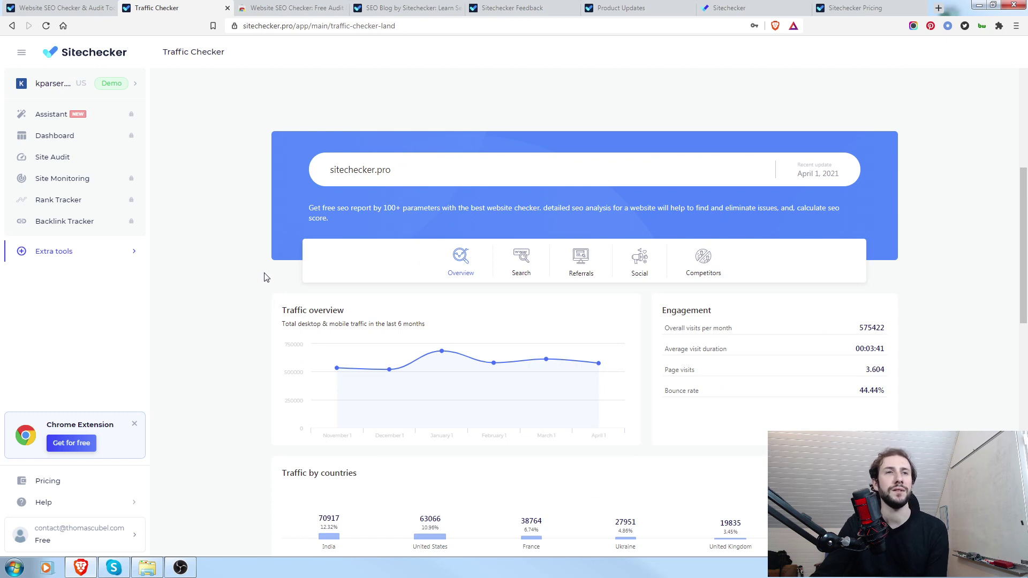
scroll(268, 276, down, 3)
scroll(270, 257, down, 2)
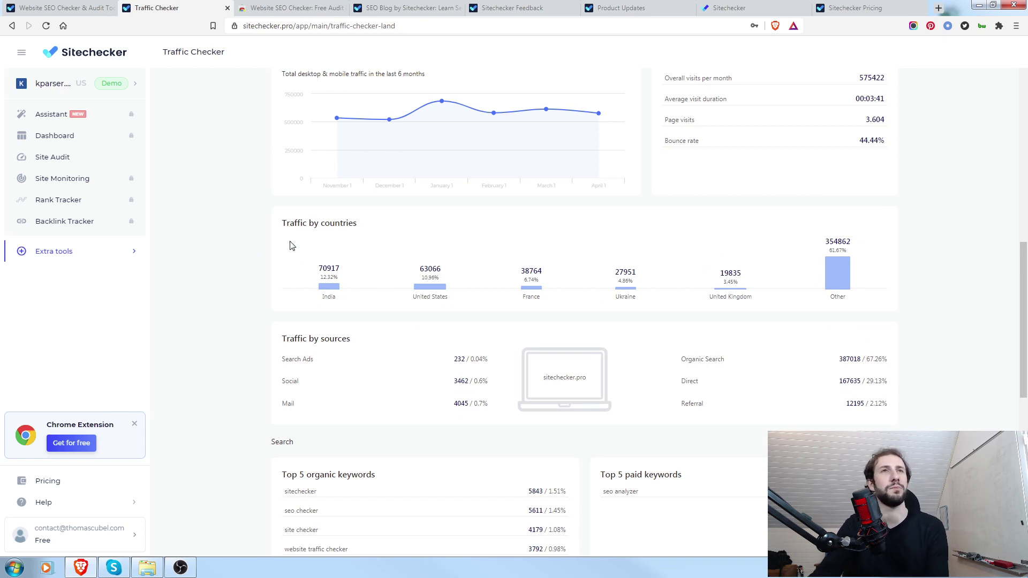
scroll(301, 217, up, 1)
scroll(301, 217, up, 7)
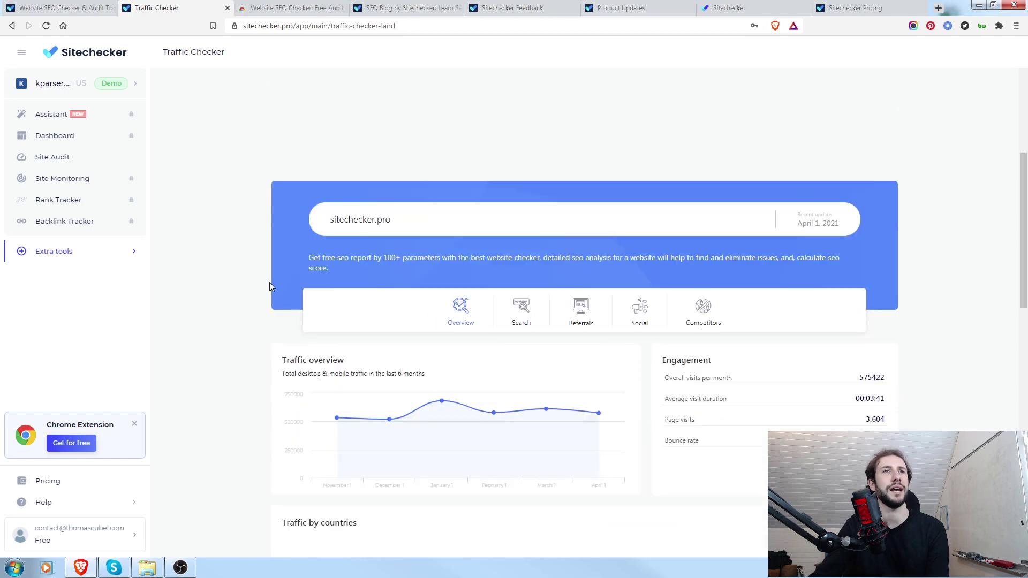
scroll(262, 281, up, 1)
scroll(263, 284, up, 1)
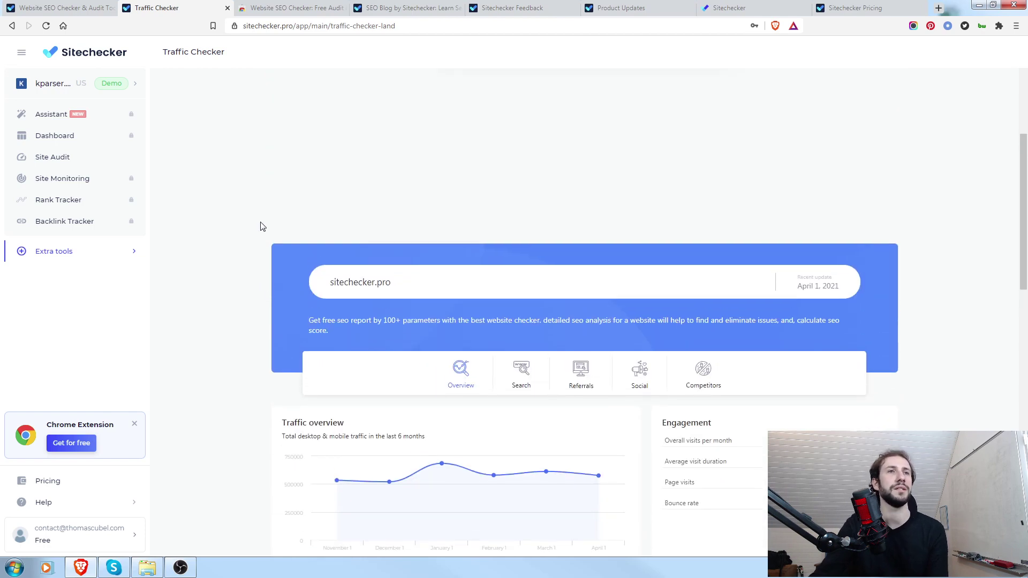
scroll(259, 280, up, 6)
scroll(263, 289, up, 2)
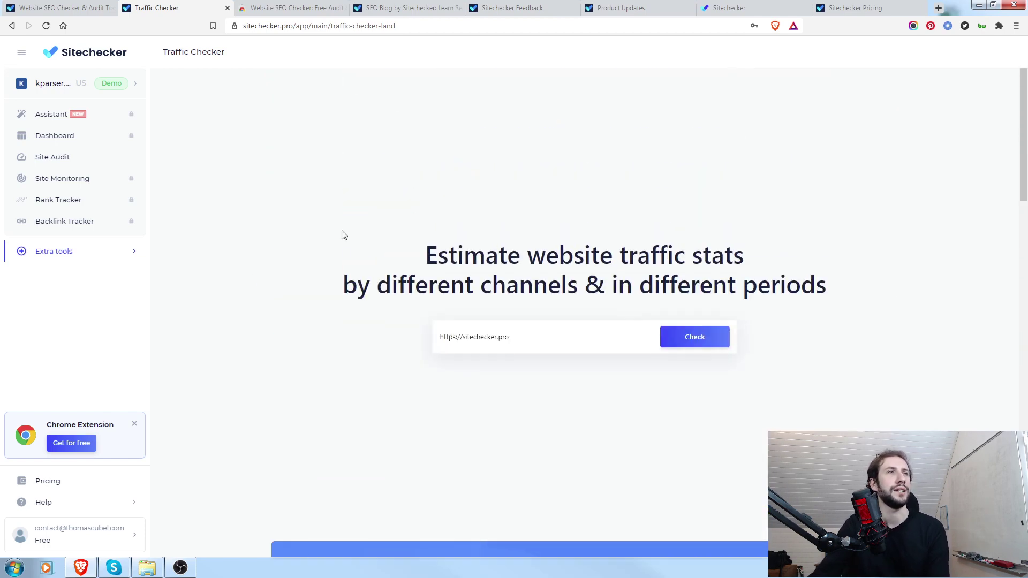
mouse_move(119, 249)
click(214, 295)
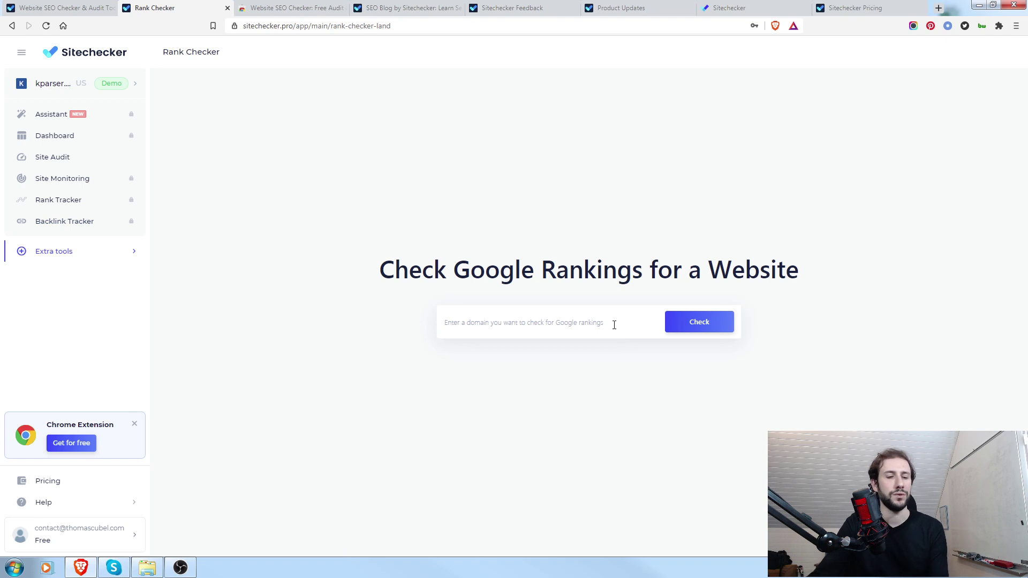
click(615, 325)
text(https://sitechecker.pro/)
click(702, 332)
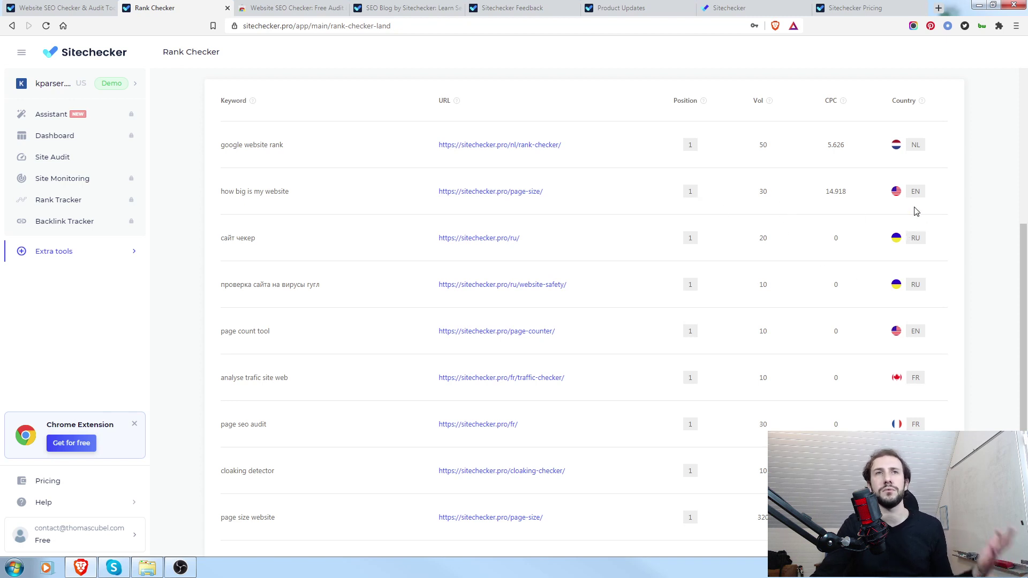
- Review the ranking keywords table, comparing each keyword's URL, position, volume, CPC and country
scroll(509, 224, down, 2)
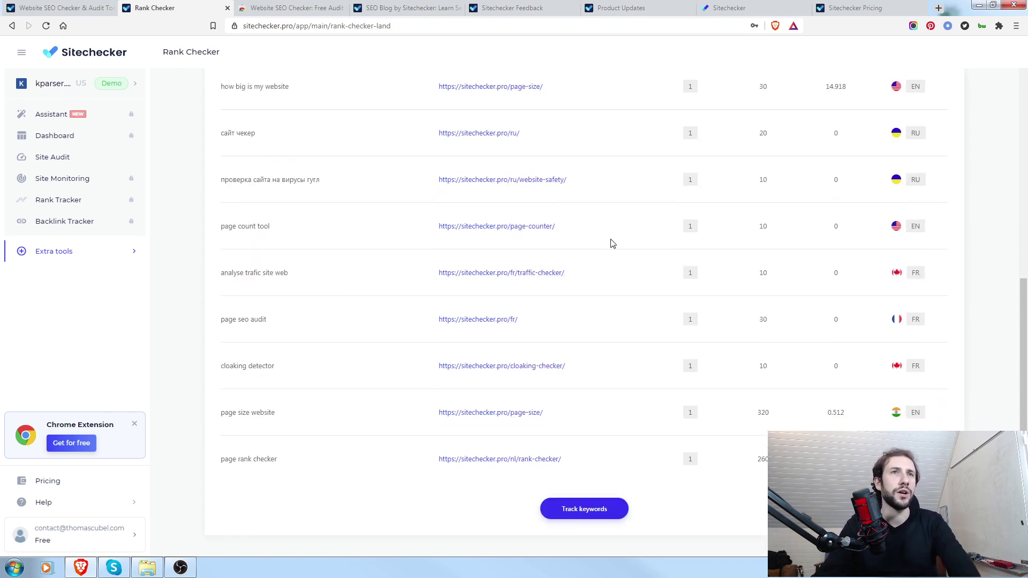
scroll(638, 266, up, 4)
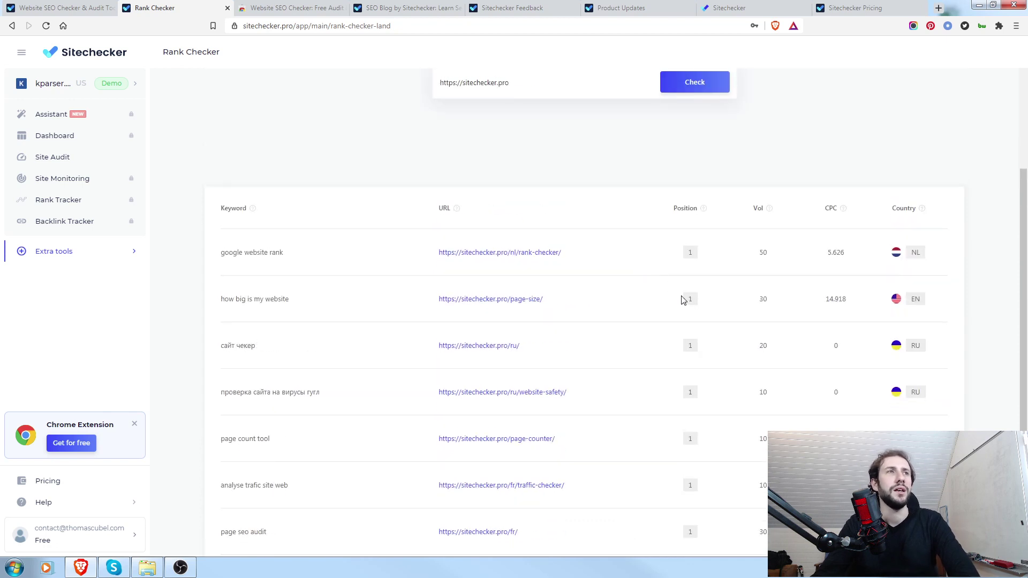
scroll(687, 292, down, 2)
scroll(687, 292, down, 2)
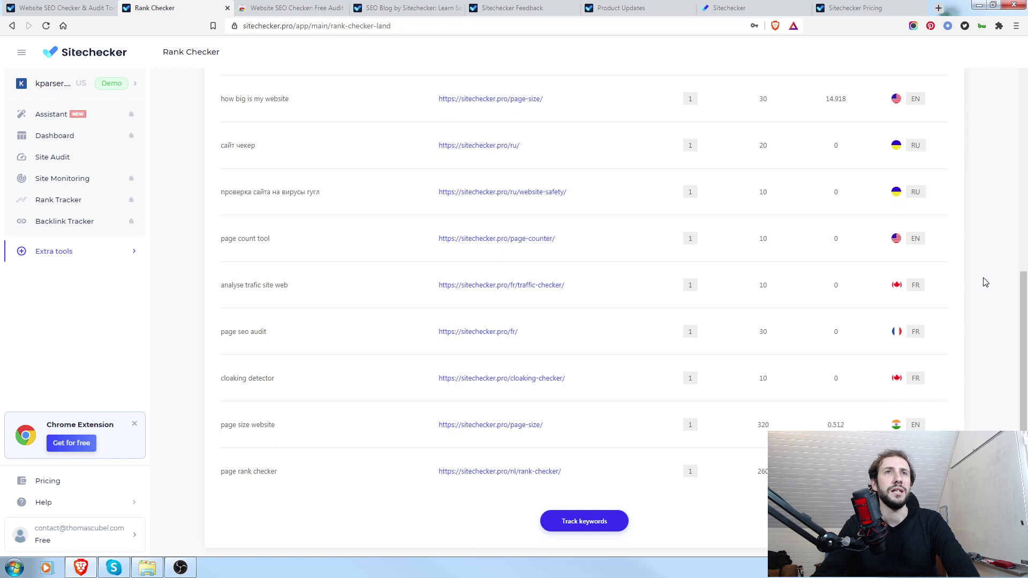
scroll(1024, 396, down, 1)
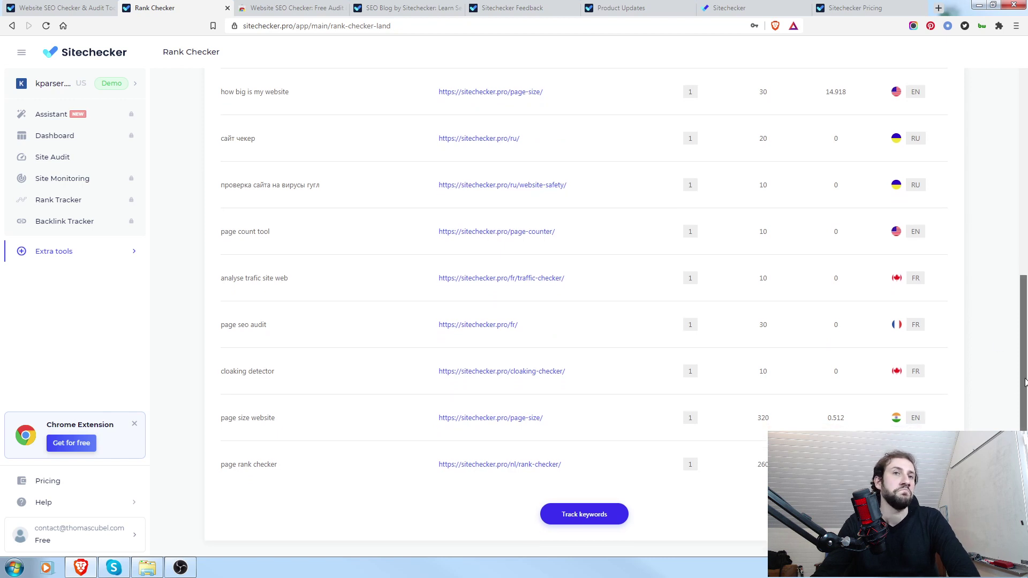
- Look over the sitechecker.pro keyword rankings once more, from the first keyword down through the table
drag(1023, 395, 1024, 257)
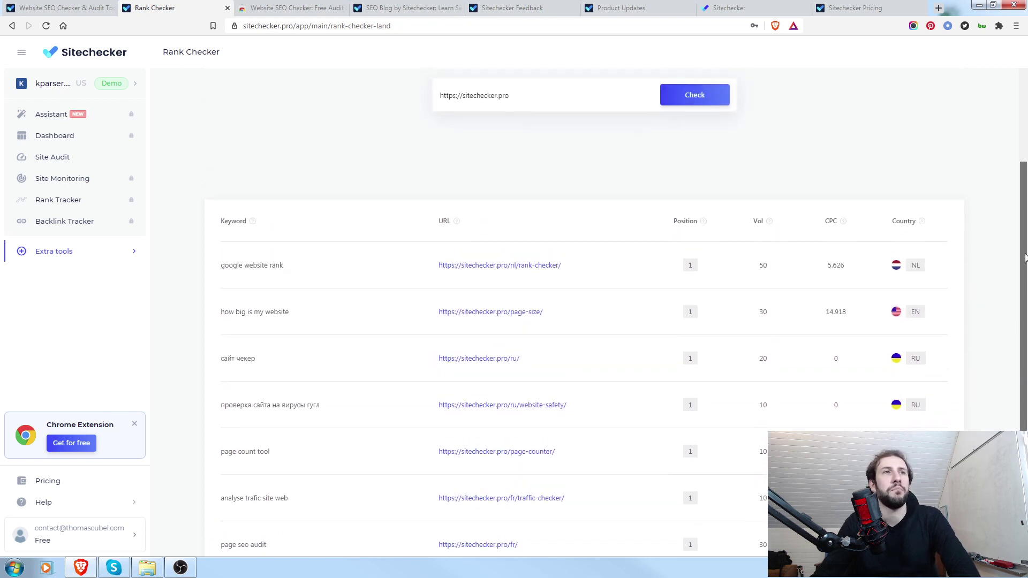
scroll(225, 197, down, 3)
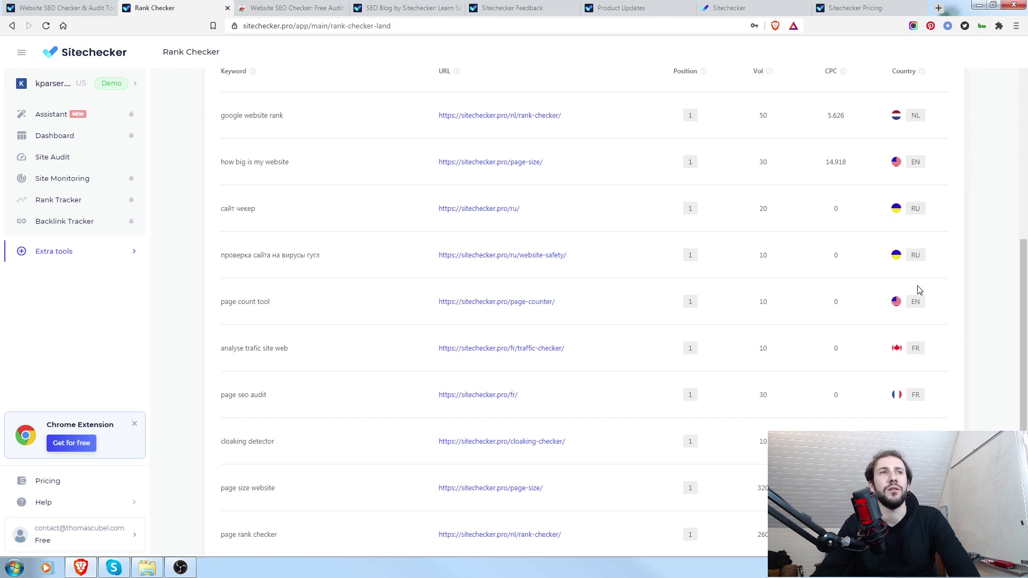
scroll(812, 308, up, 2)
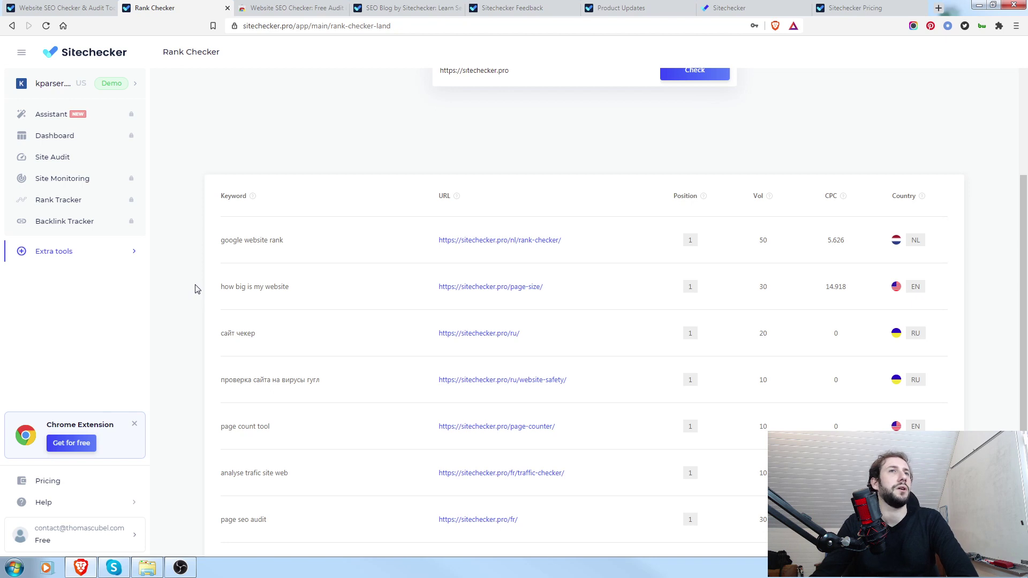
scroll(194, 278, down, 2)
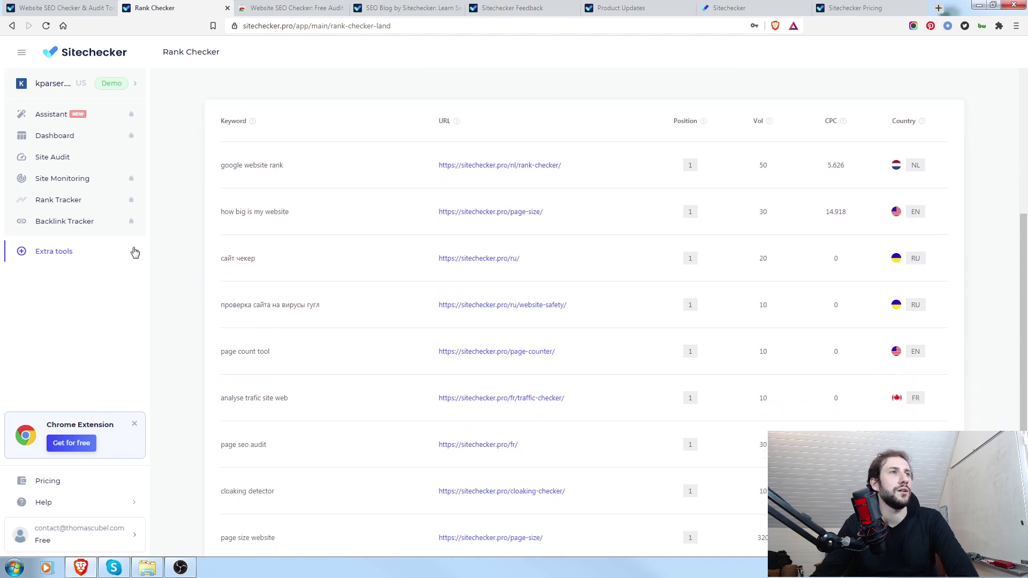
- Open the Link Strategy extra tool and load its demo project
mouse_move(133, 252)
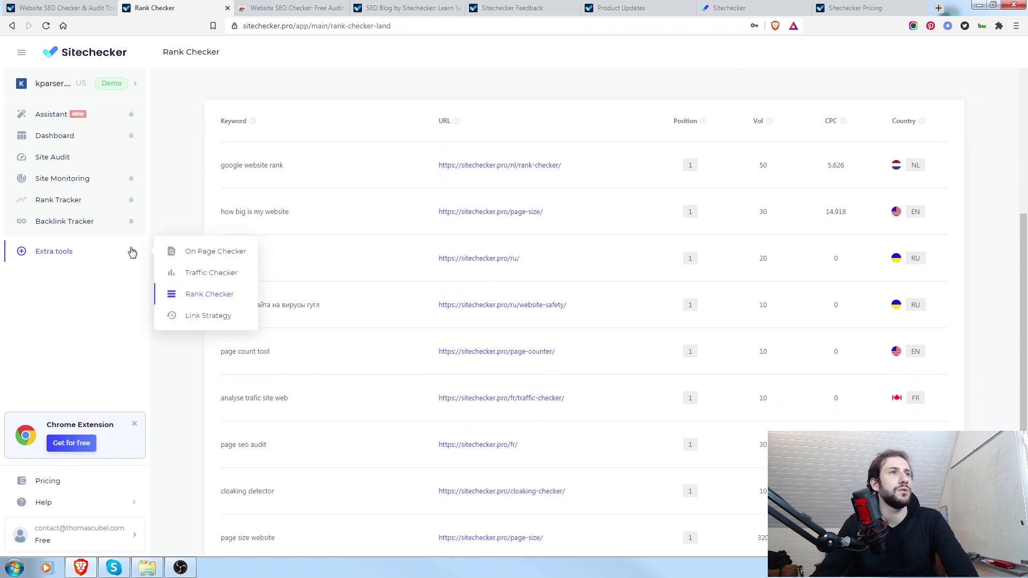
click(203, 316)
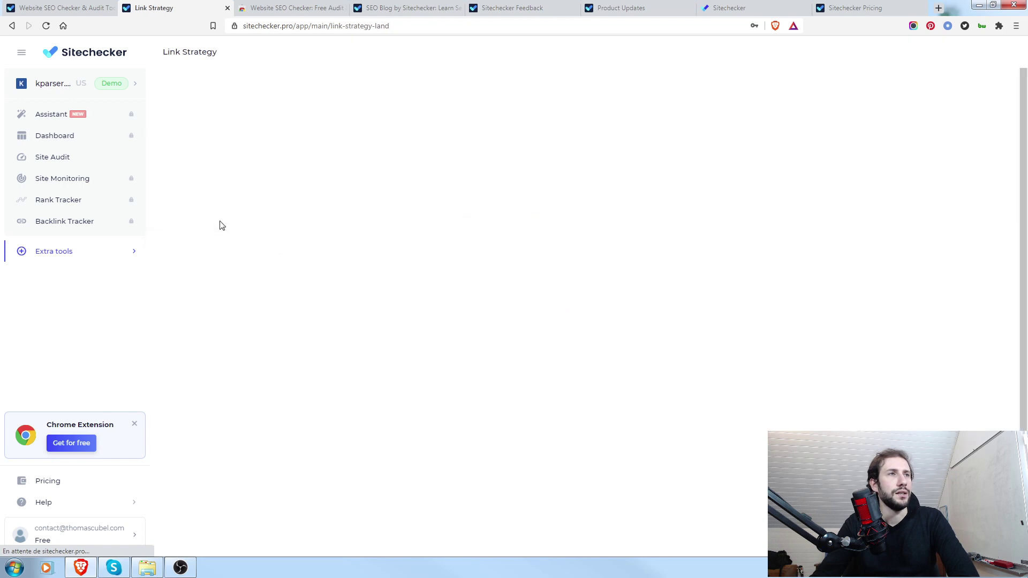
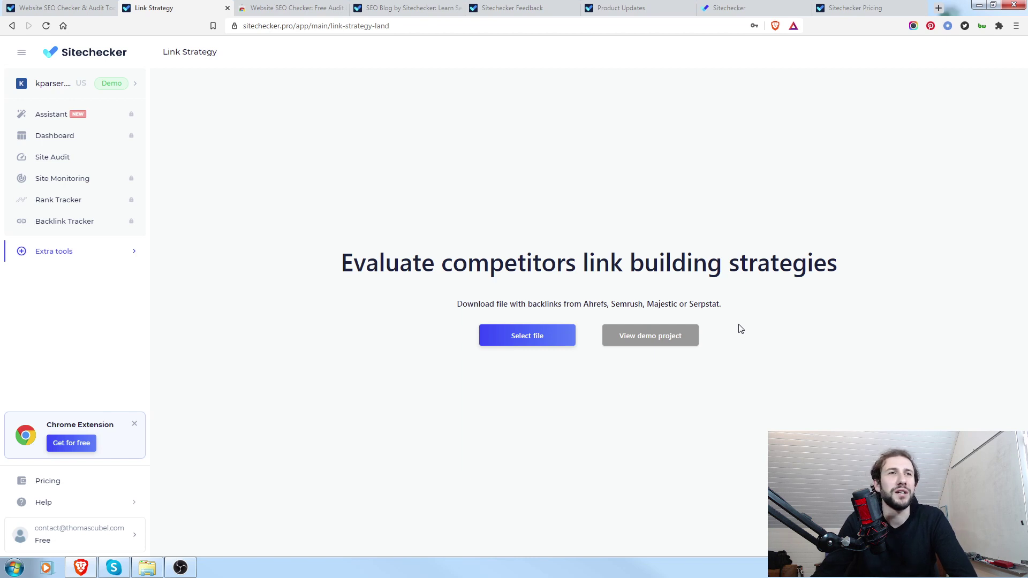
click(655, 343)
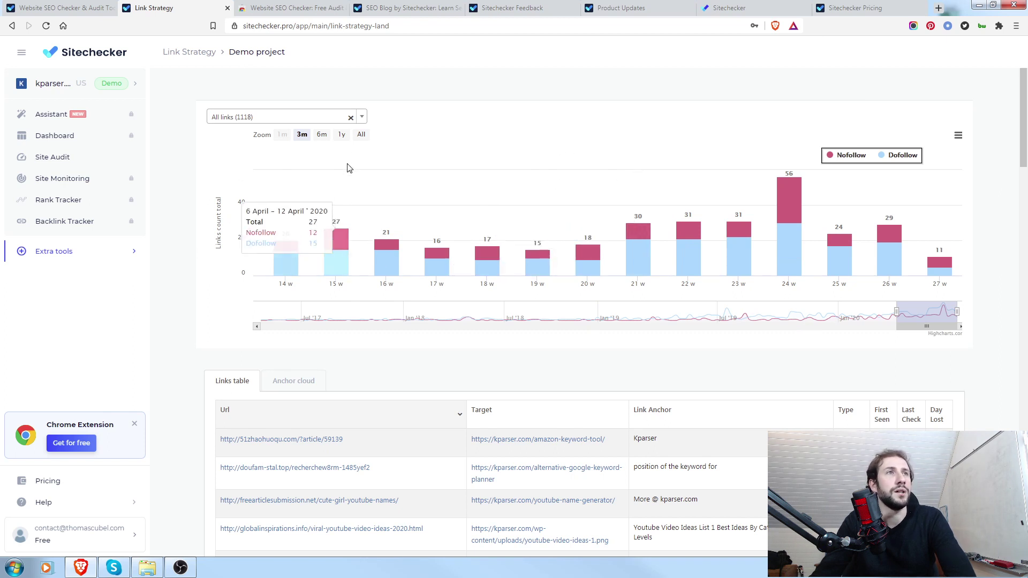
- Inspect the target pages available in the All links filter and the weekly nofollow and dofollow link chart
click(362, 117)
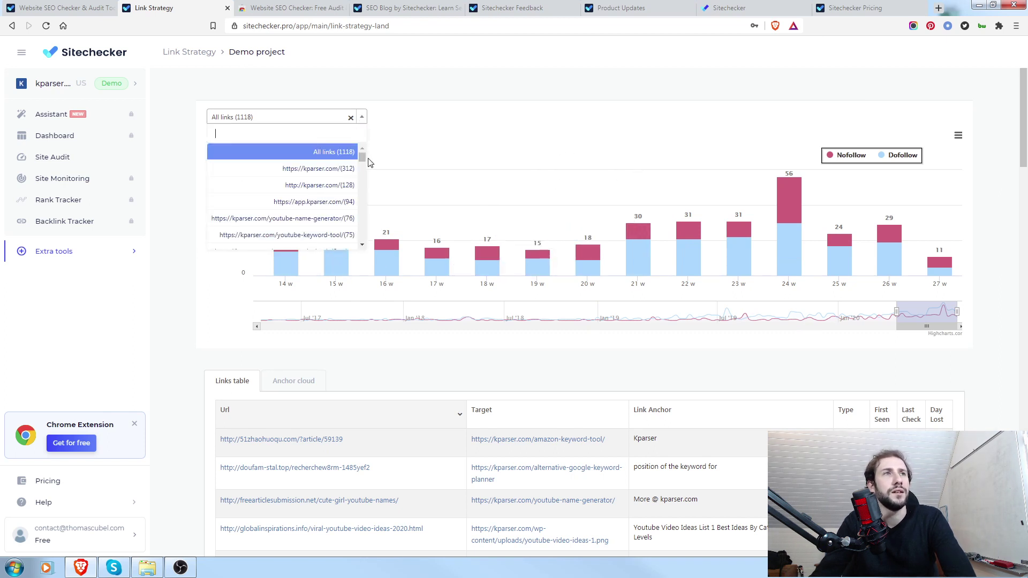
drag(366, 159, 717, 129)
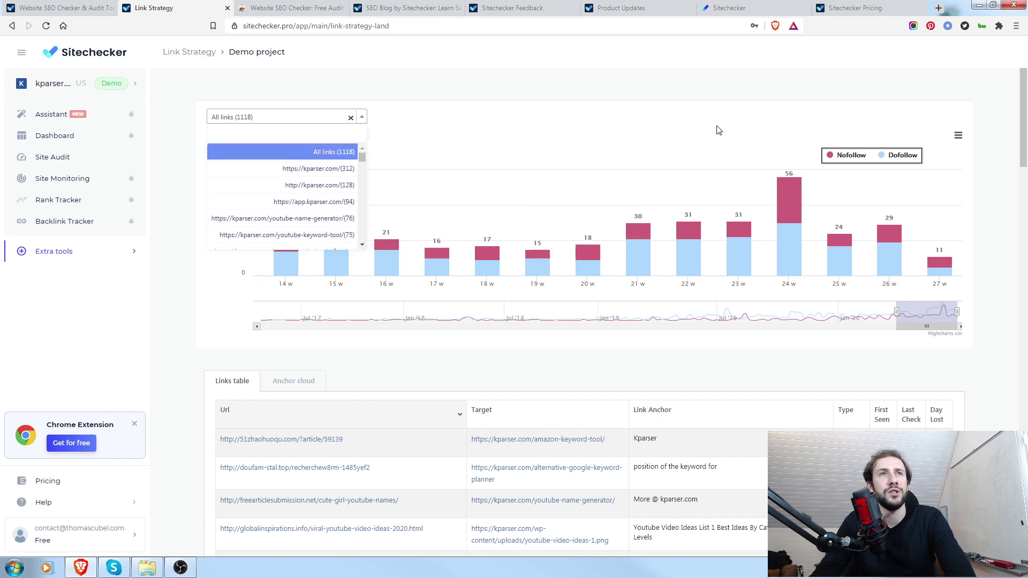
click(718, 128)
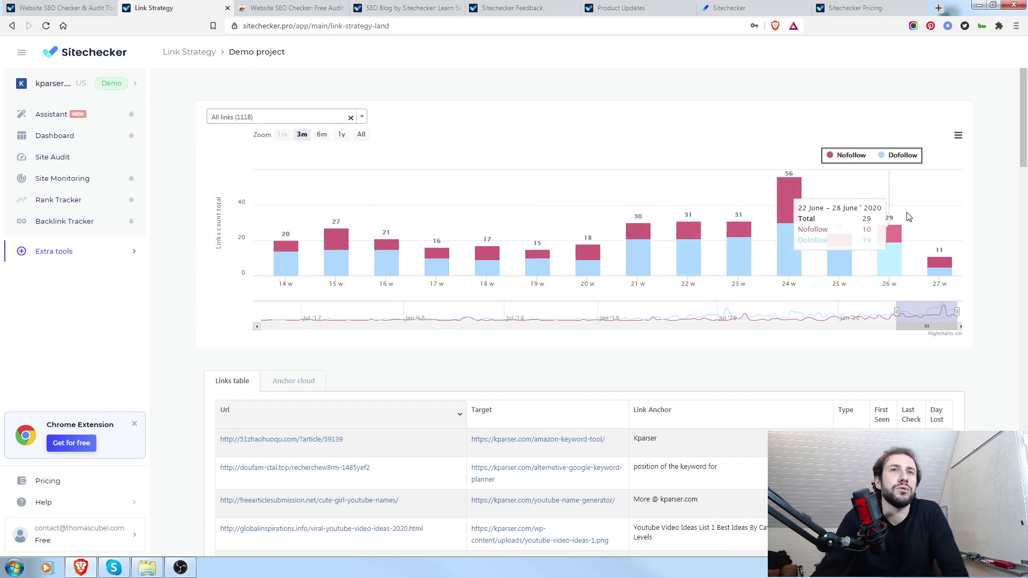
- Examine the demo project's links table and anchor cloud, and return to the backlink chart
scroll(183, 316, down, 5)
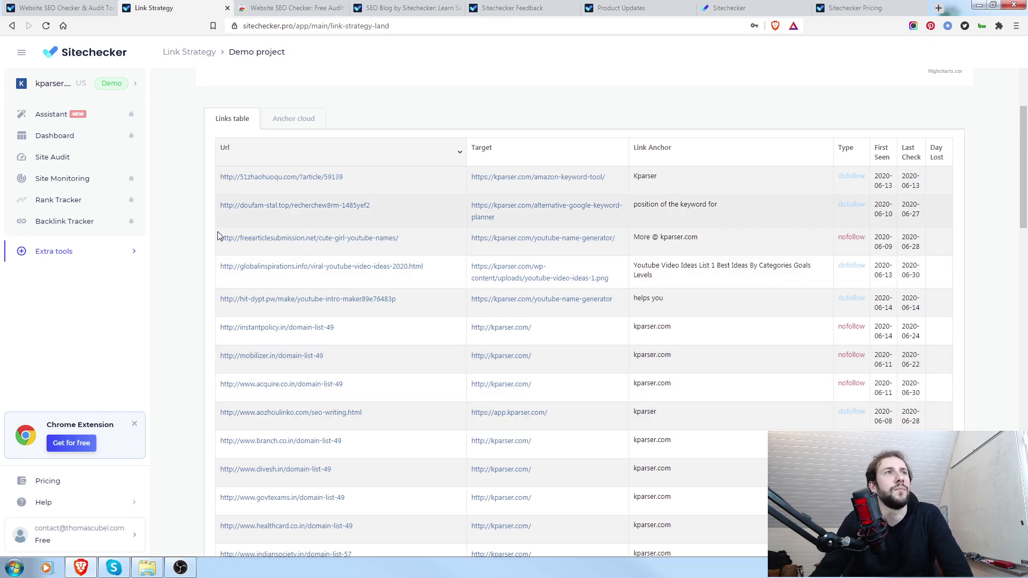
click(284, 119)
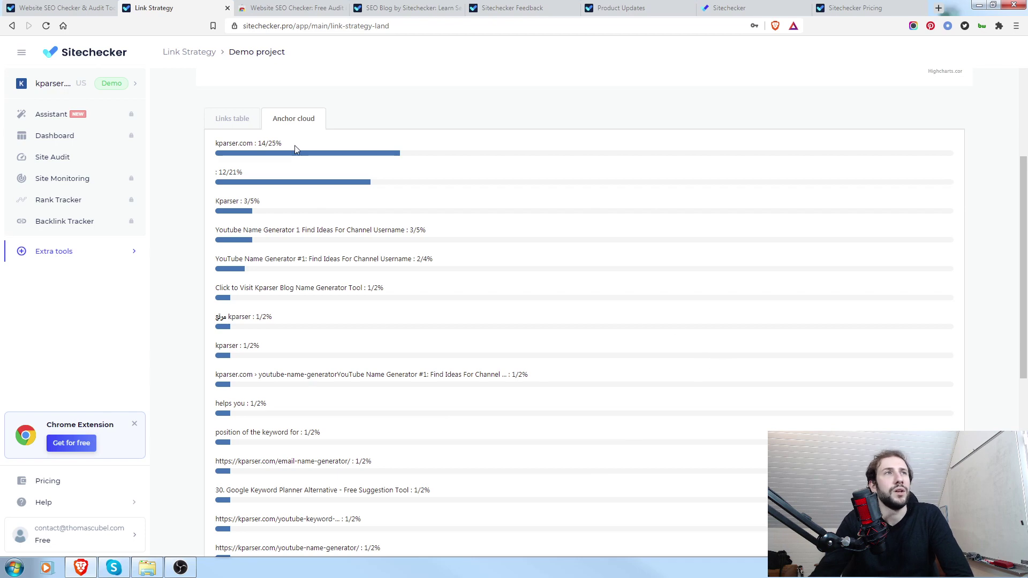
click(231, 118)
scroll(203, 188, up, 4)
scroll(167, 266, up, 1)
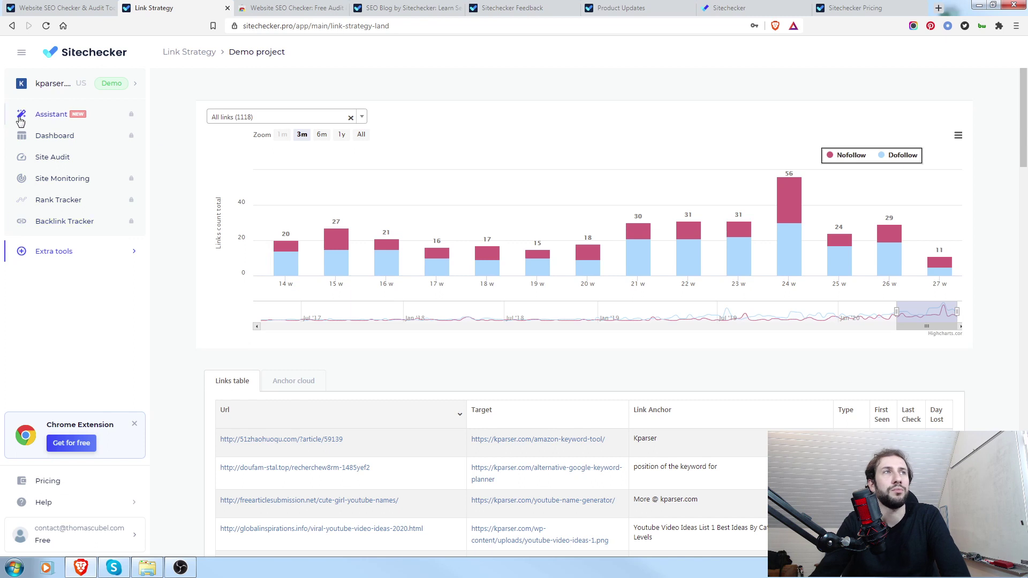
mouse_move(131, 254)
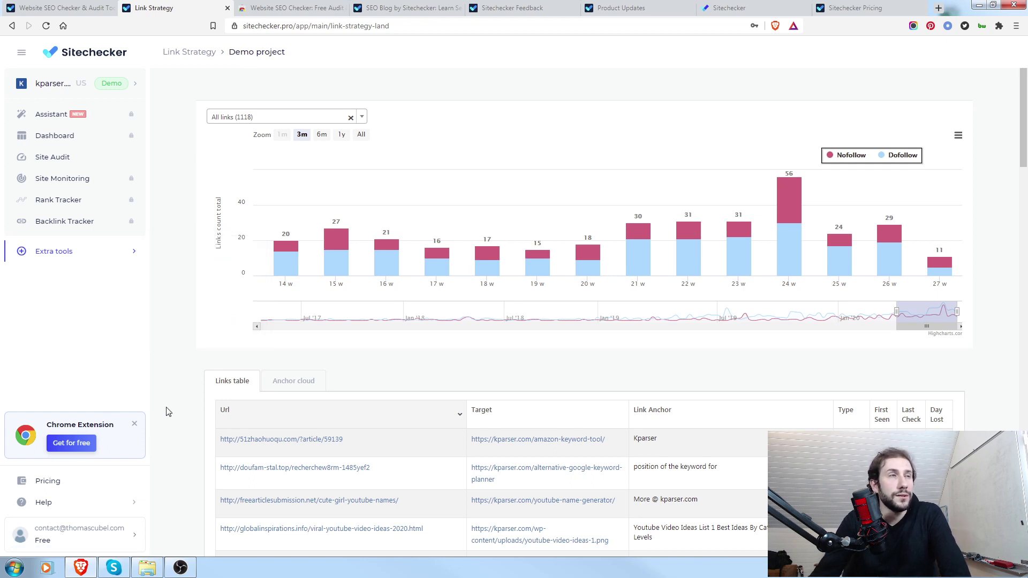
- Switch to the Website SEO Checker extension's Chrome Web Store page and browse its preview images
click(293, 8)
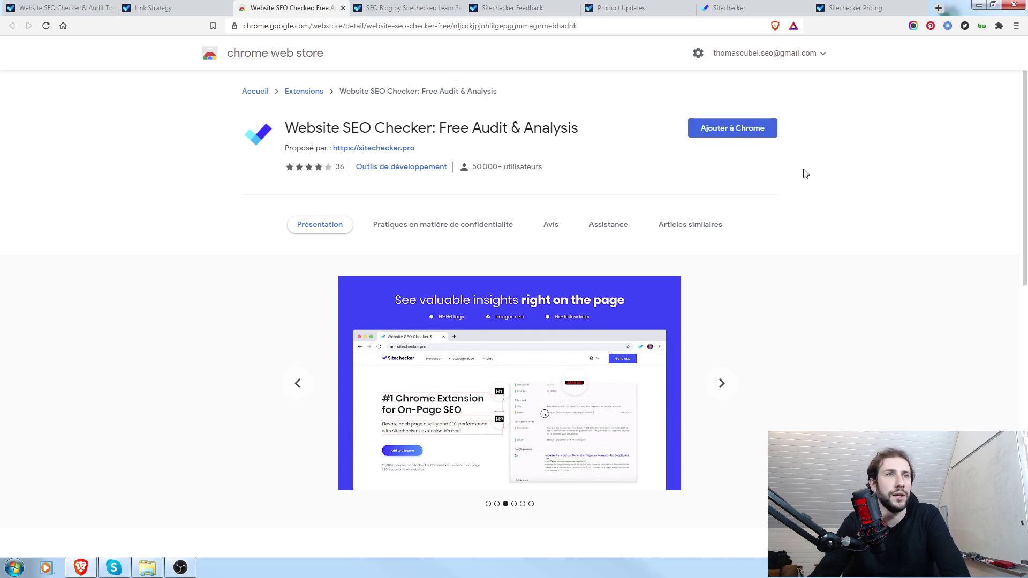
scroll(919, 209, down, 2)
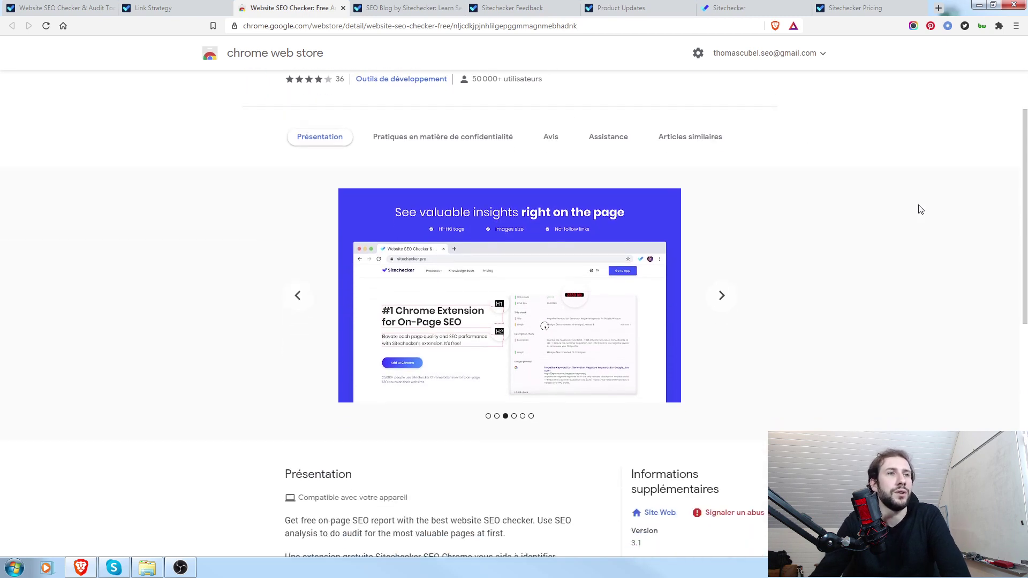
scroll(918, 209, down, 1)
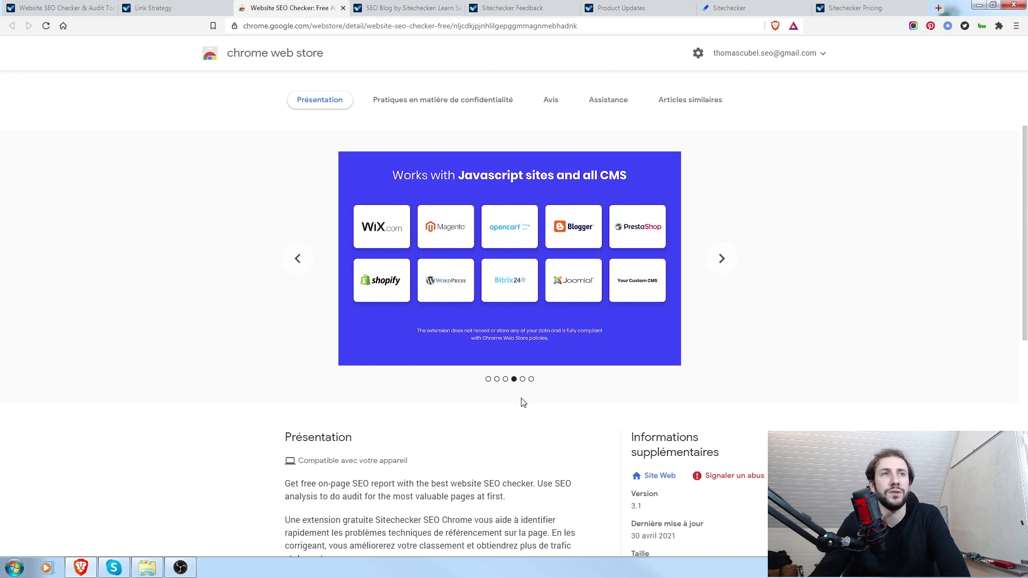
click(488, 380)
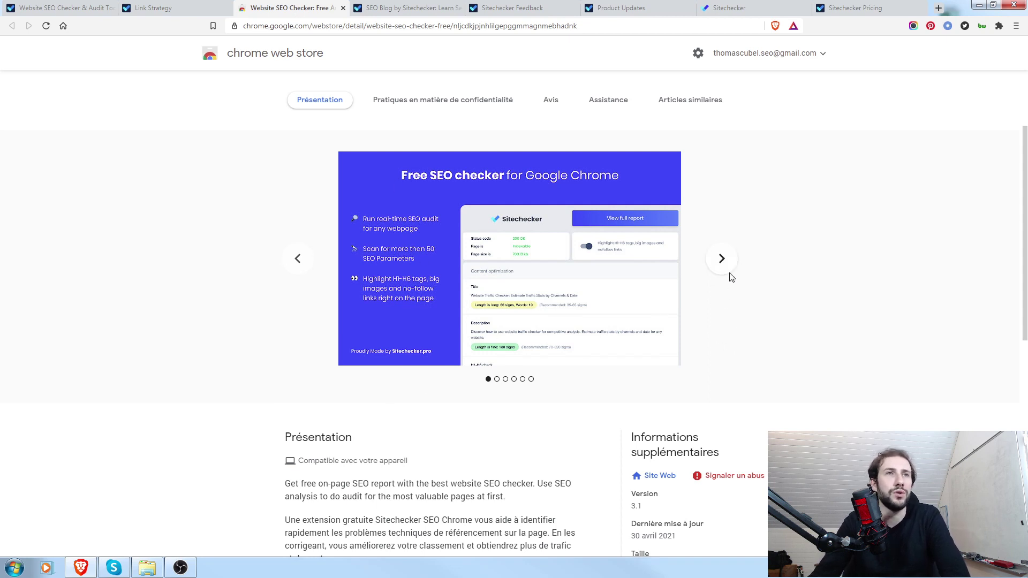
click(722, 259)
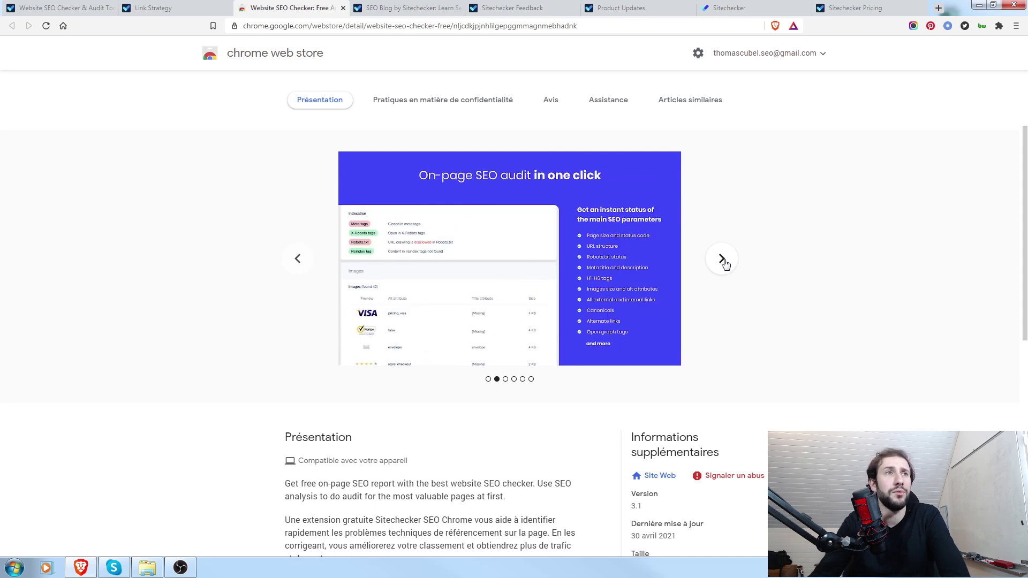
click(723, 259)
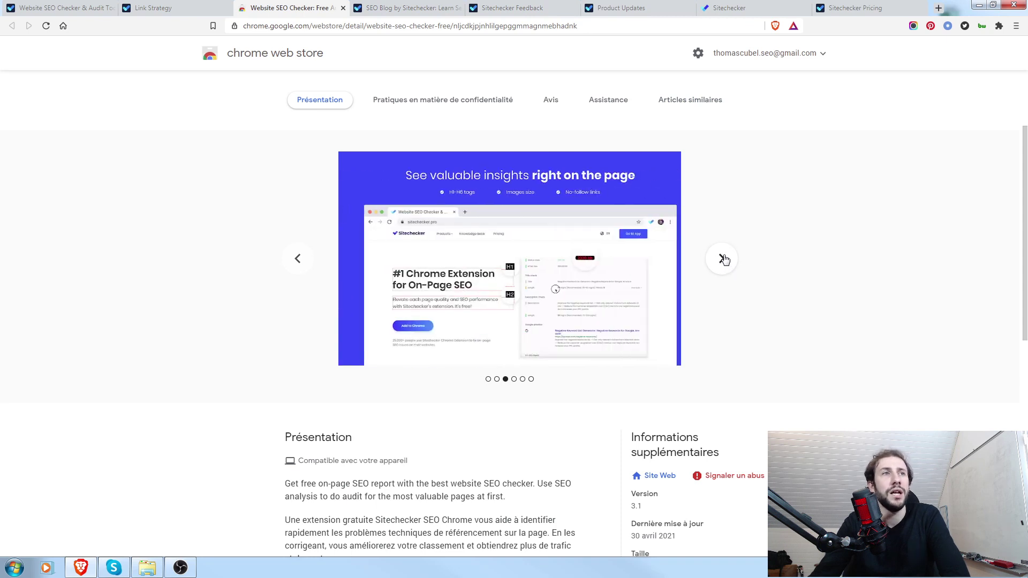
click(723, 259)
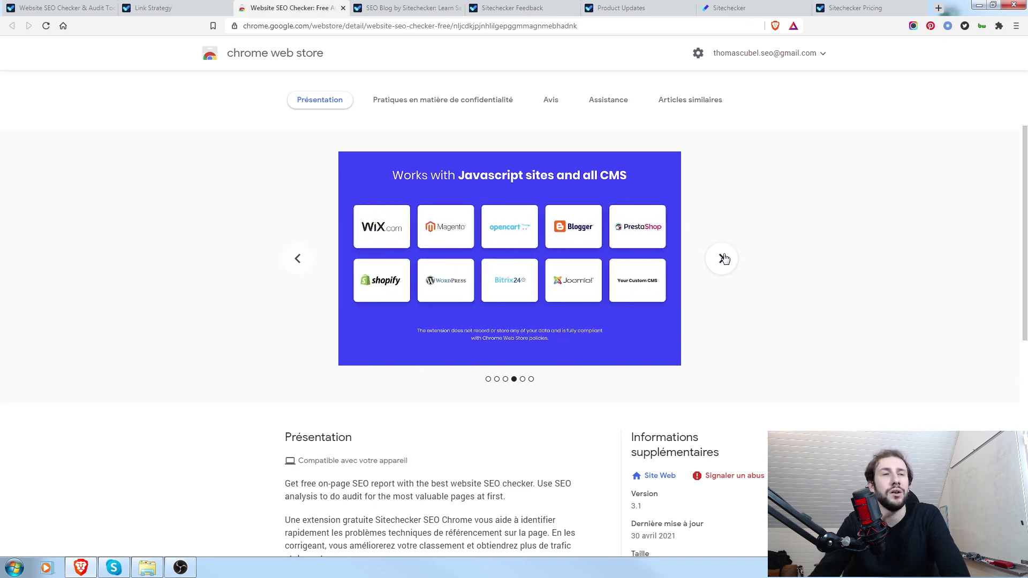
click(723, 259)
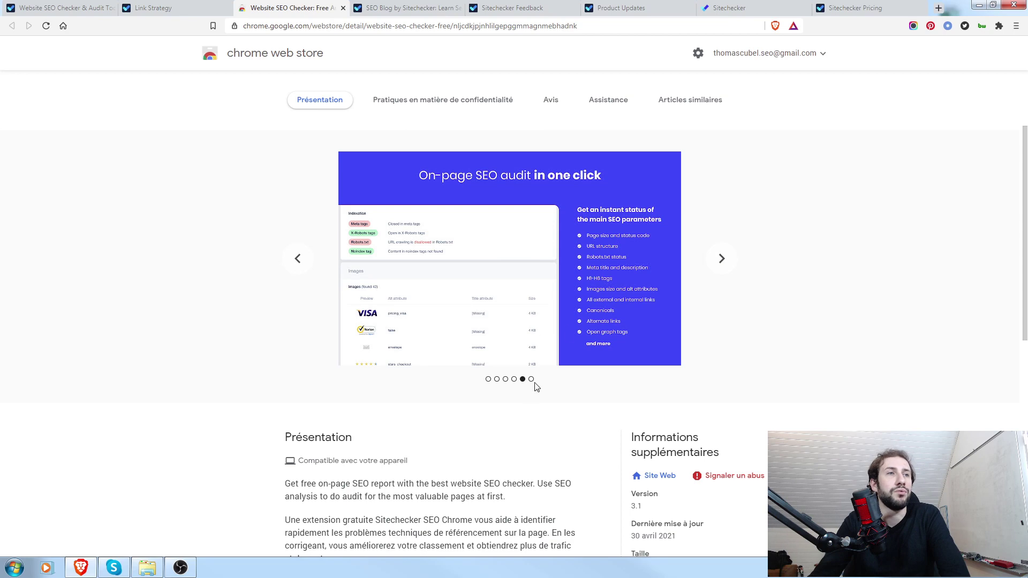
- Read the extension's description, covering its benefits, the SEO parameters it checks and its use cases
scroll(530, 383, down, 6)
click(317, 409)
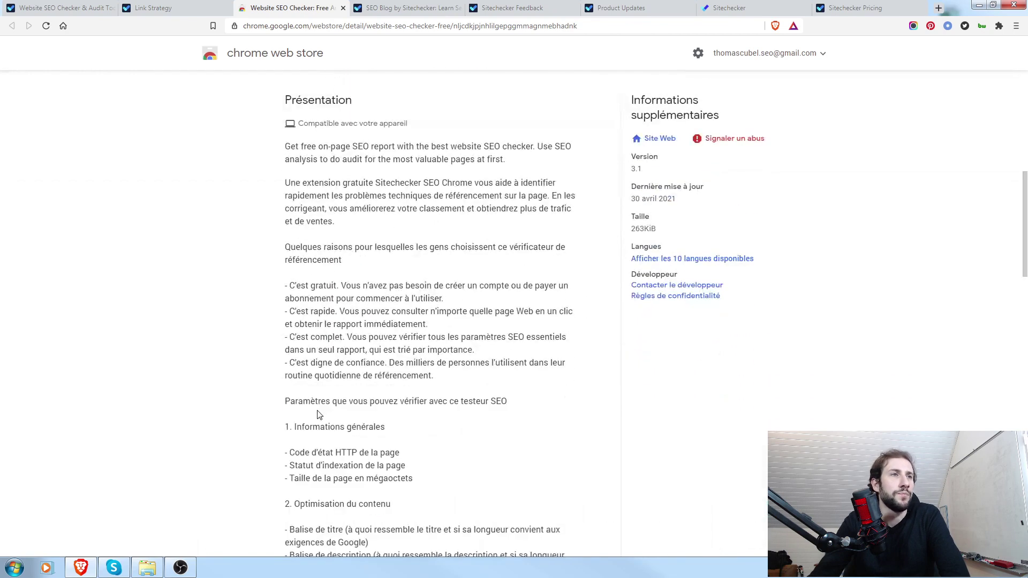
scroll(247, 305, down, 5)
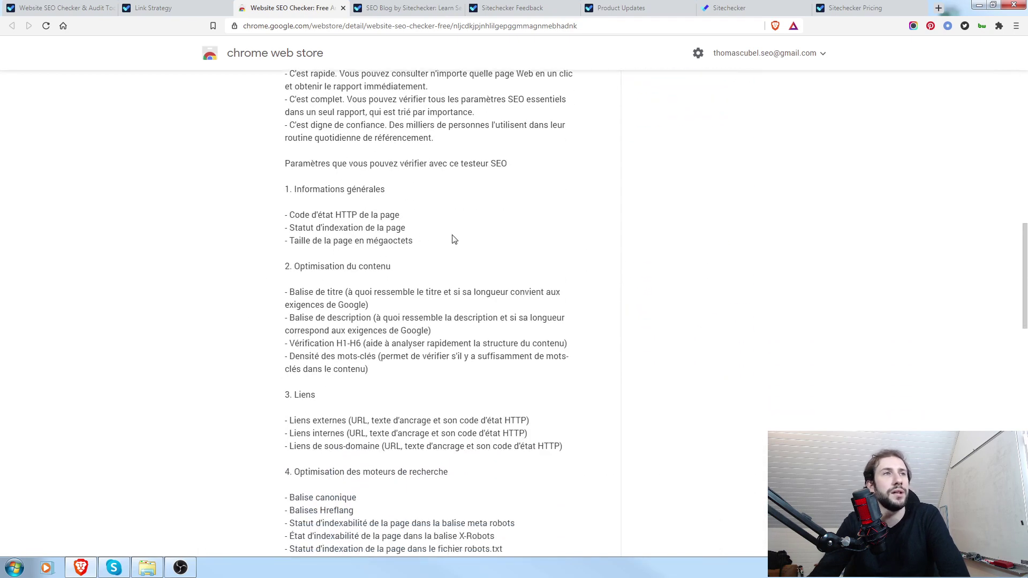
scroll(463, 264, down, 1)
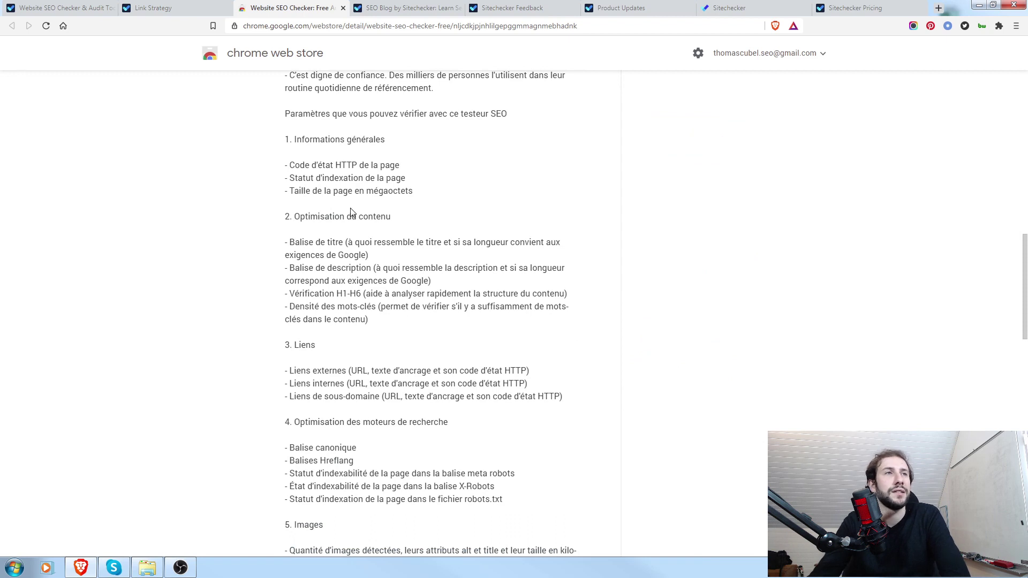
scroll(462, 287, down, 2)
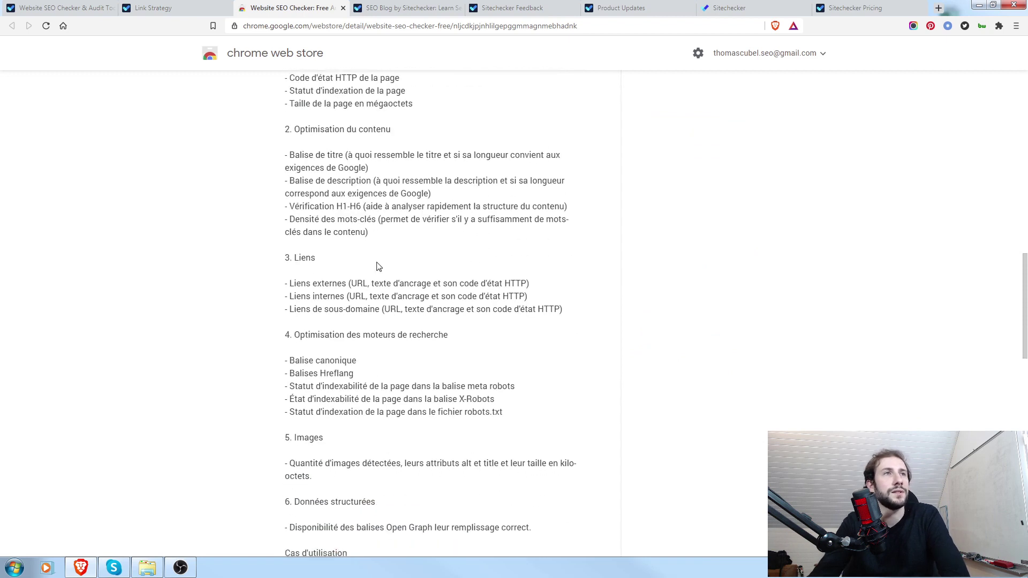
scroll(373, 253, down, 1)
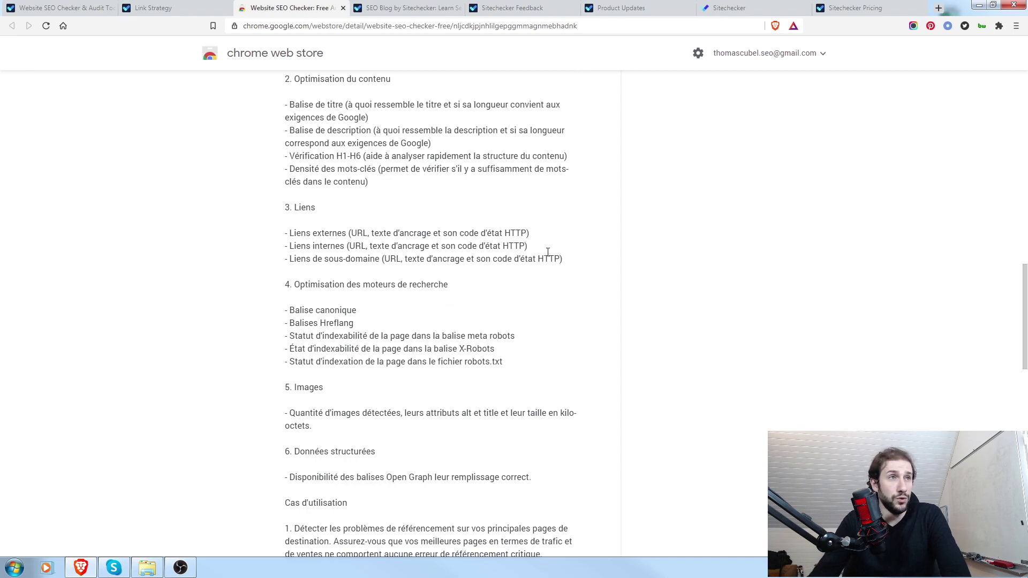
scroll(528, 276, down, 2)
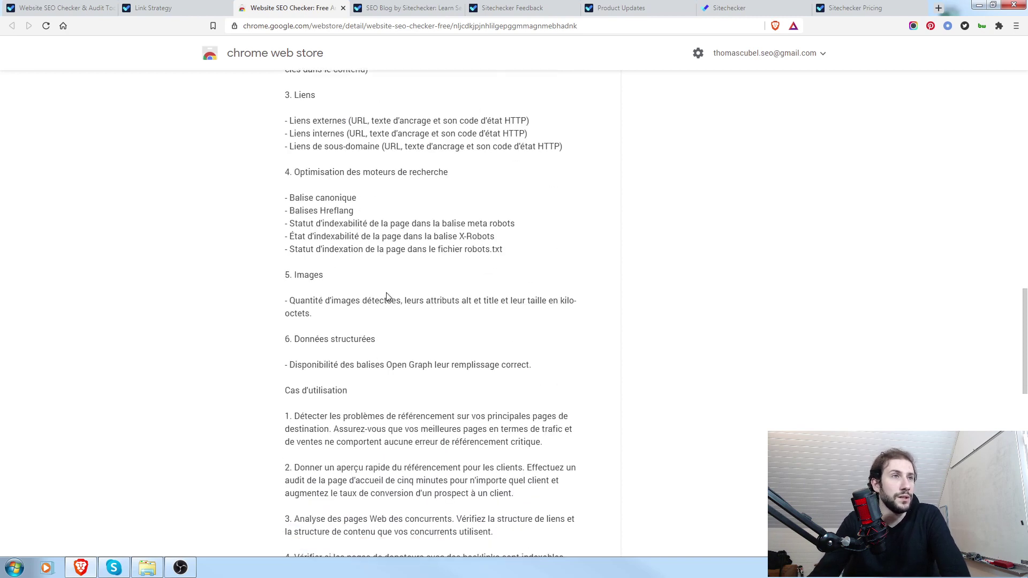
scroll(473, 193, down, 2)
scroll(434, 305, up, 8)
scroll(483, 296, up, 12)
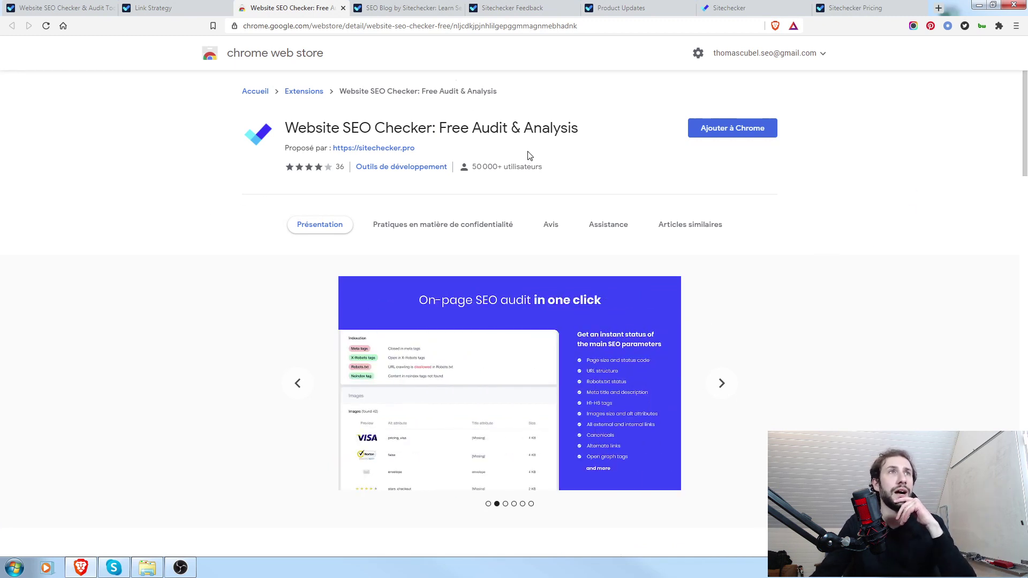
- View the Sitechecker SEO Blog and the feedback board's most voted suggestions, ending on the Product Updates page
click(408, 8)
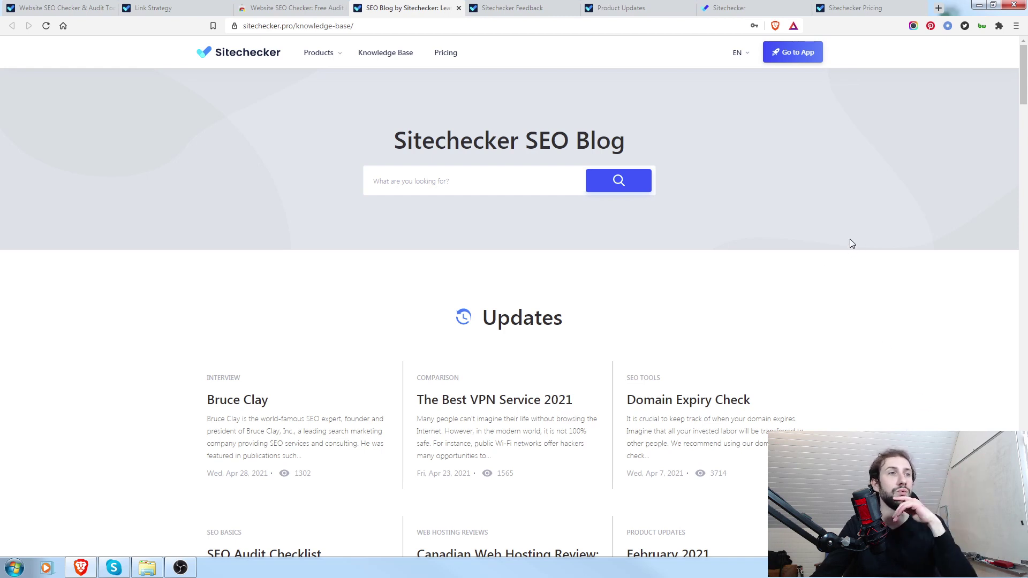
click(517, 6)
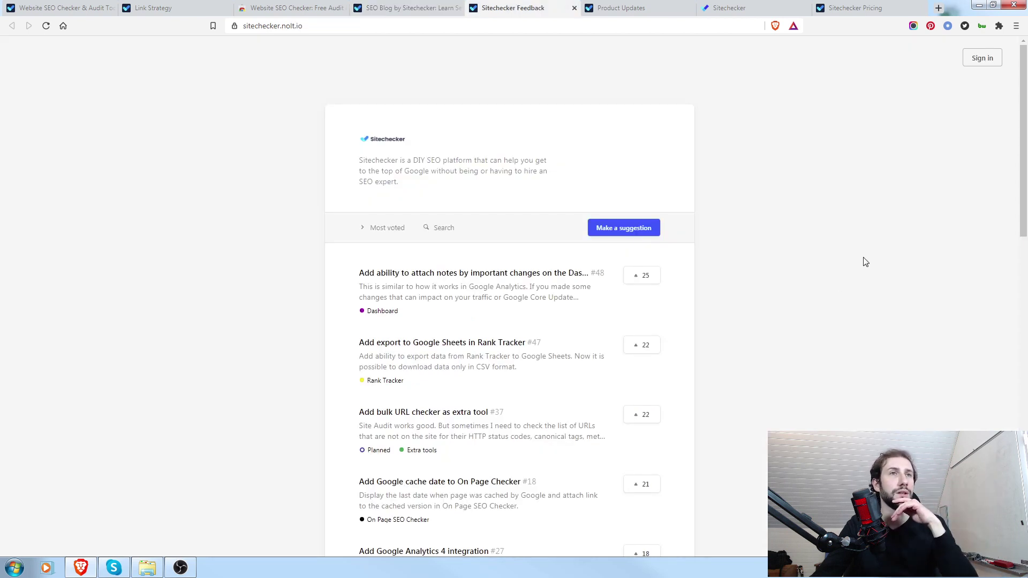
scroll(867, 253, down, 2)
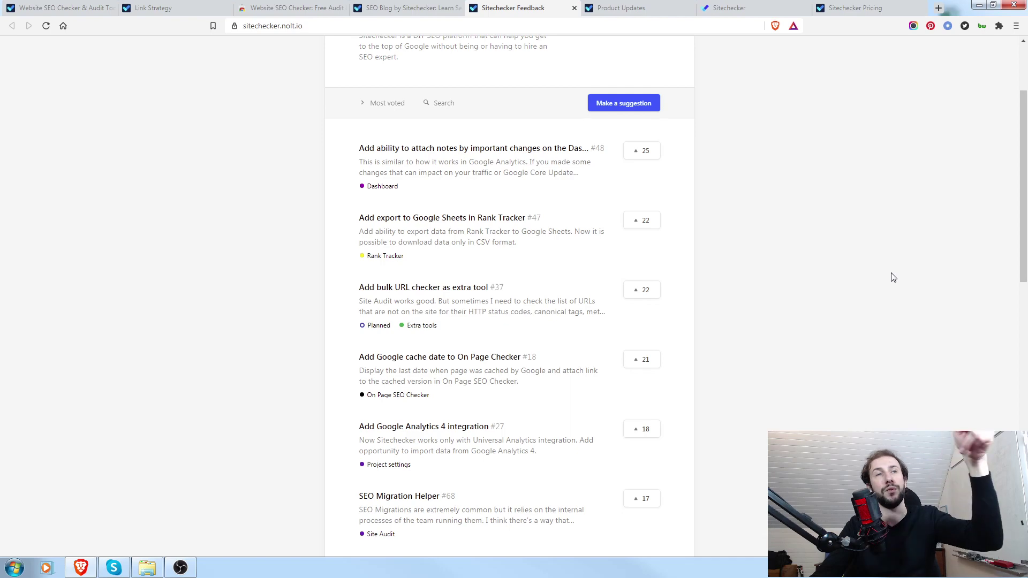
scroll(883, 271, up, 2)
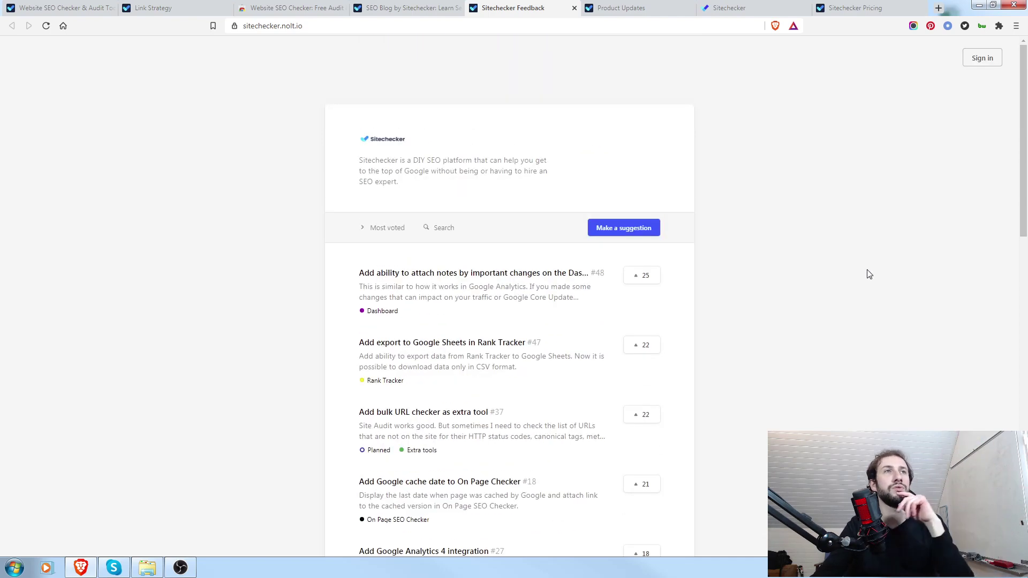
click(653, 5)
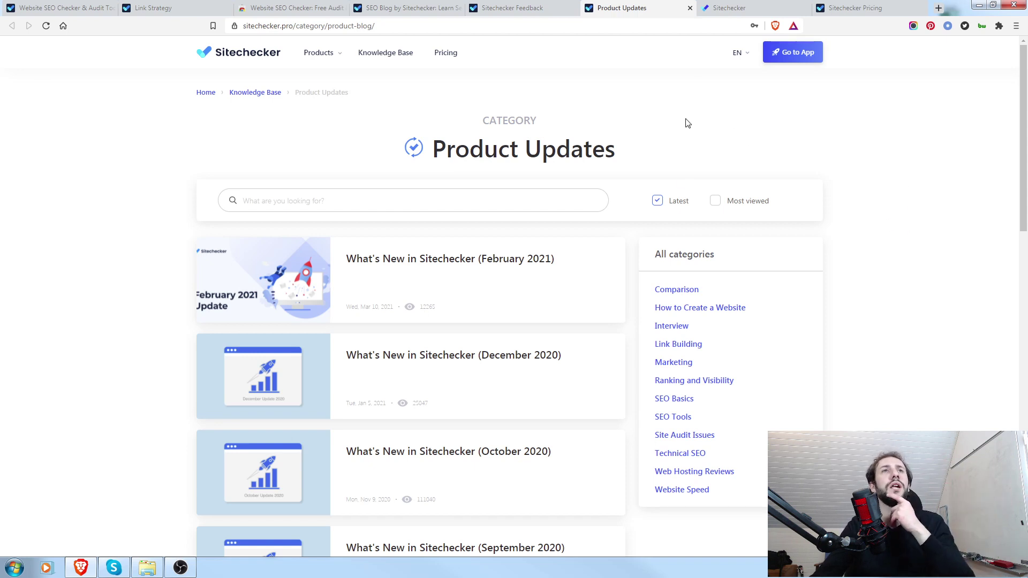
- View Sitechecker's help documentation page, and show the annual prices on the Sitechecker Pricing page
click(737, 7)
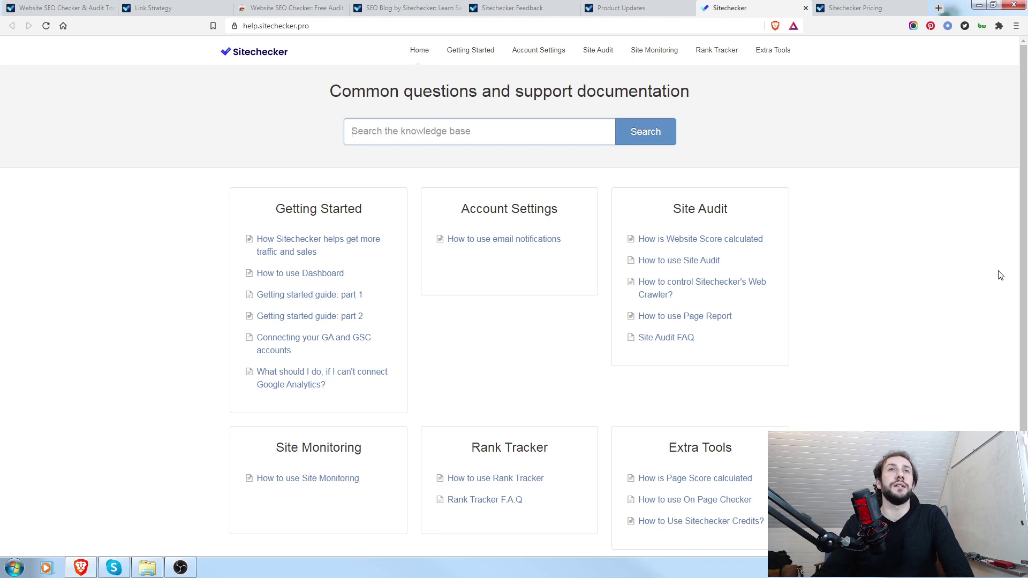
click(890, 8)
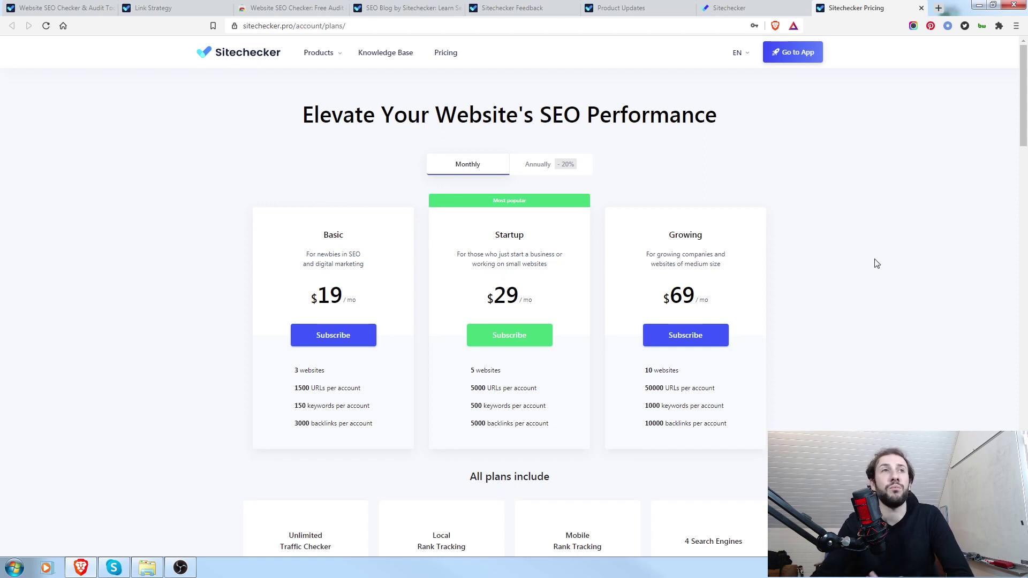
click(577, 165)
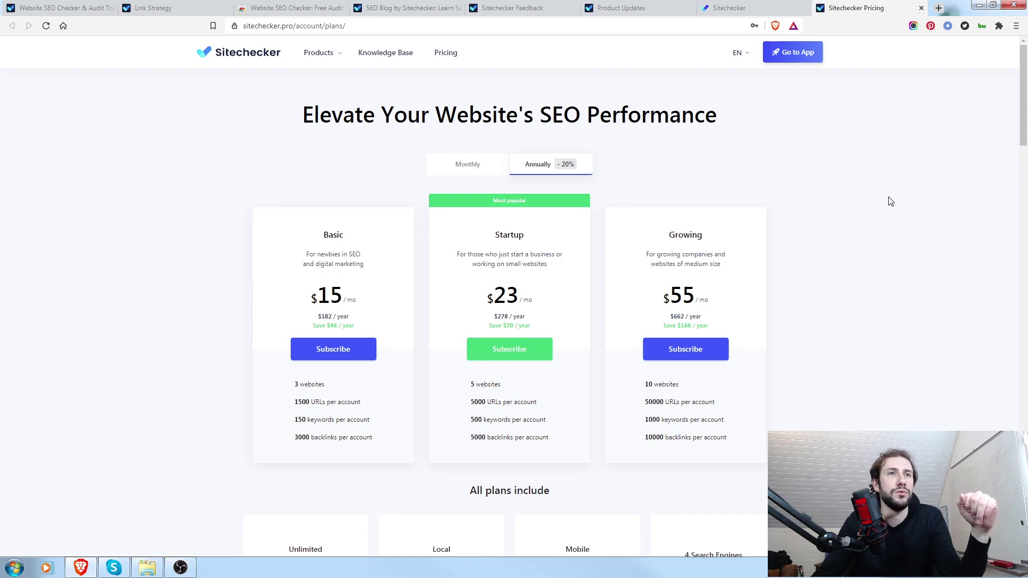
- Review the features included in all plans, their descriptions and the money back guarantee on the pricing page
scroll(892, 198, down, 4)
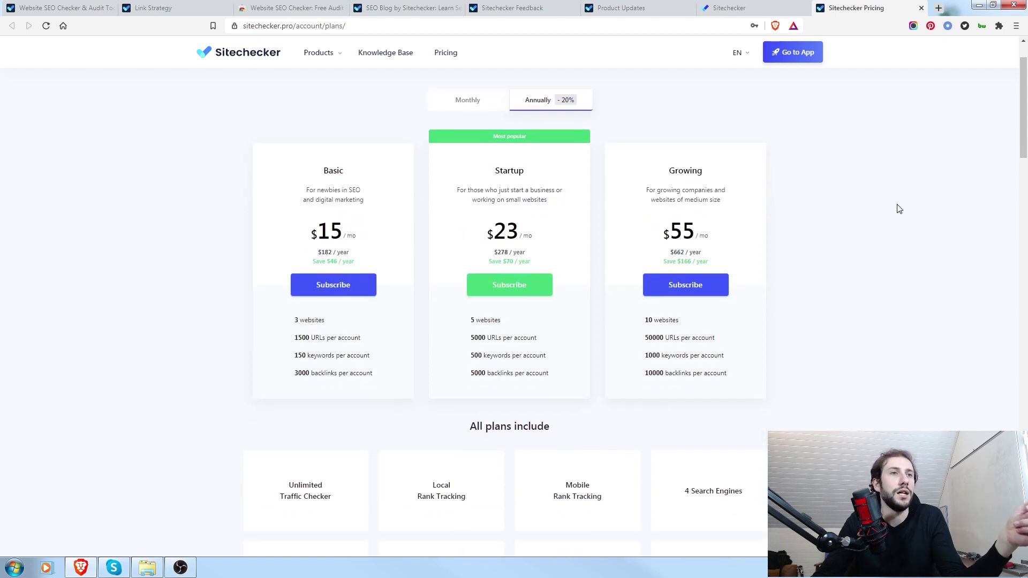
scroll(895, 193, down, 2)
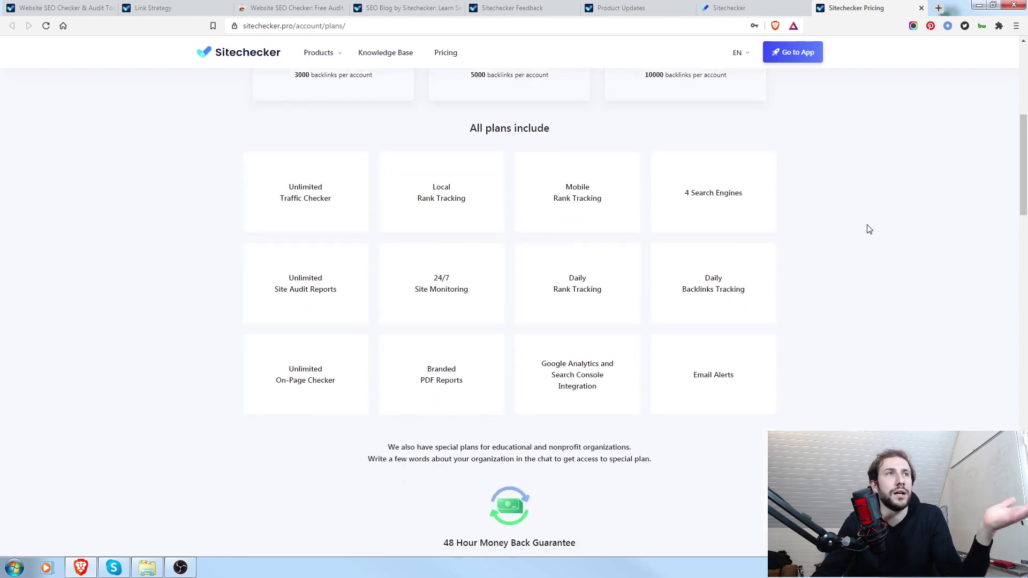
mouse_move(310, 212)
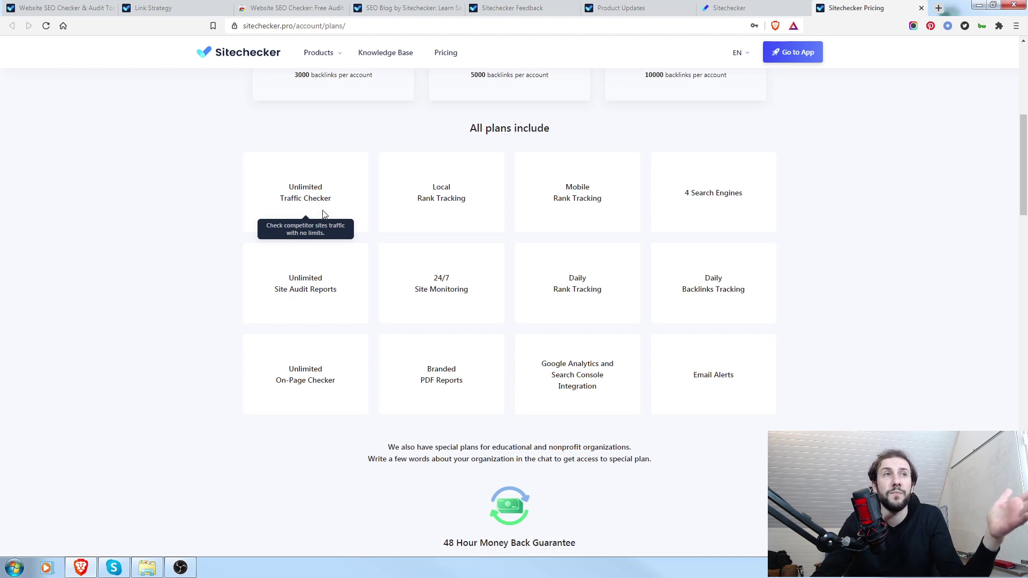
mouse_move(464, 225)
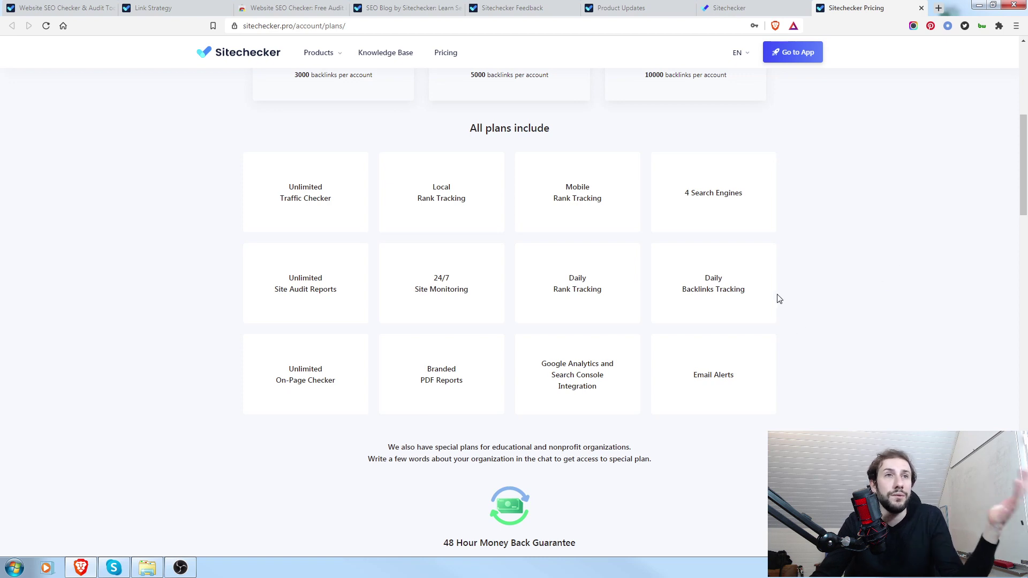
mouse_move(748, 300)
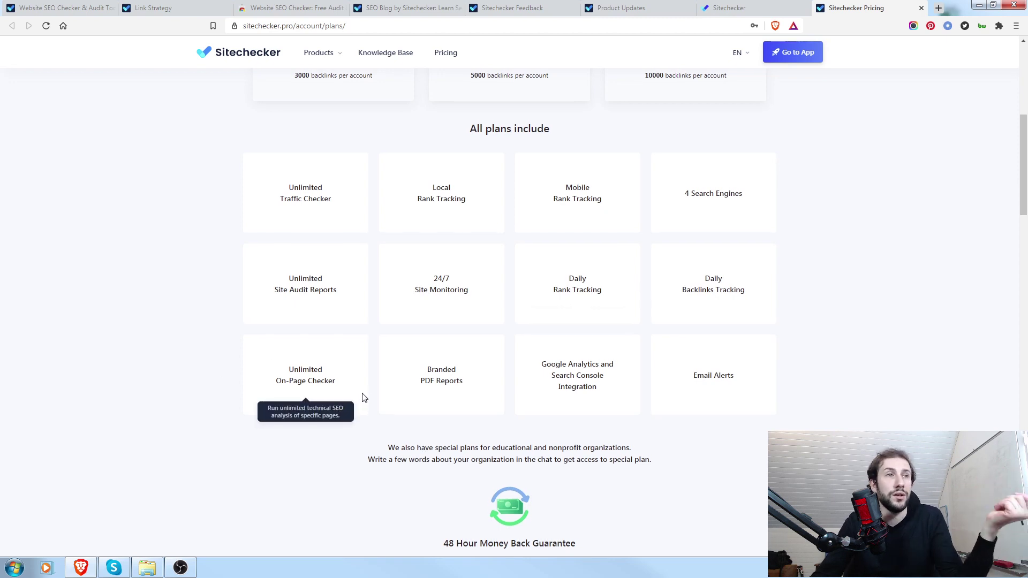
scroll(469, 417, up, 1)
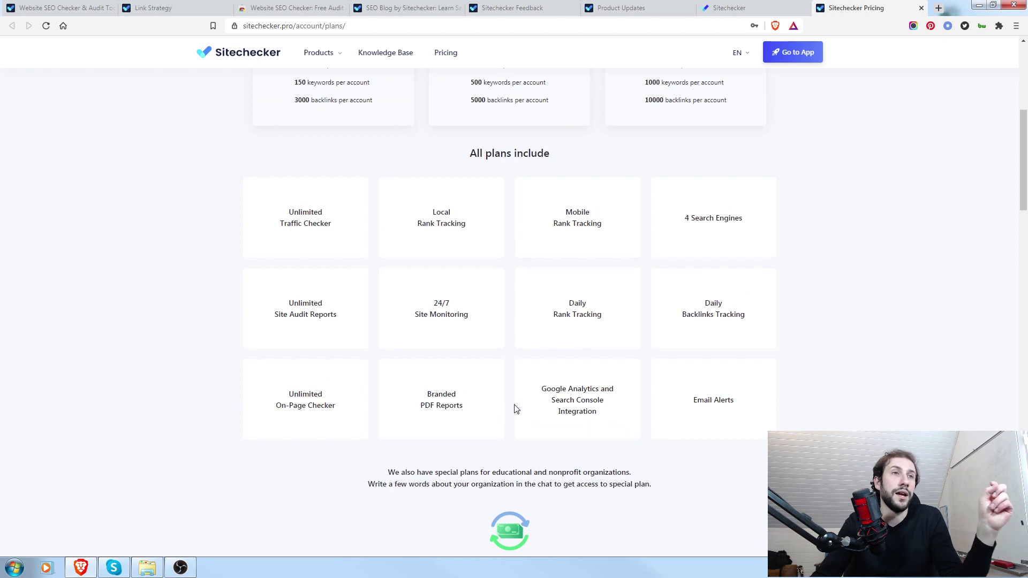
scroll(515, 394, down, 2)
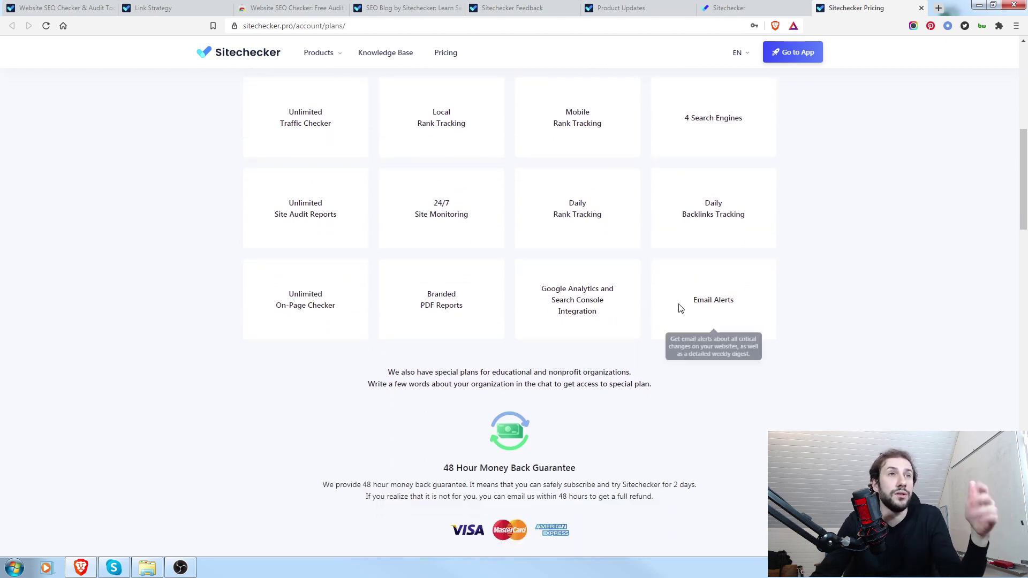
scroll(942, 356, down, 10)
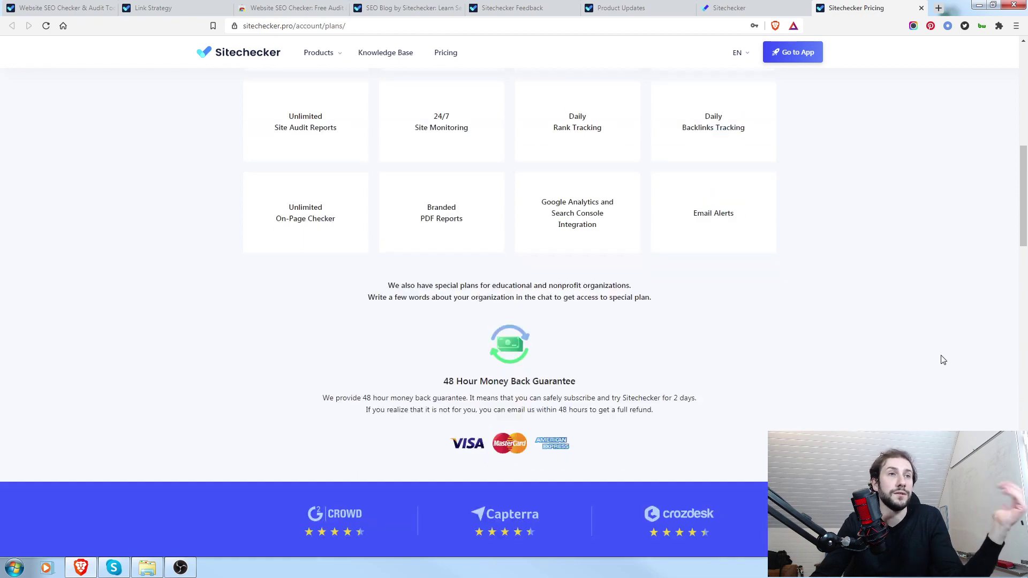
scroll(945, 312, up, 12)
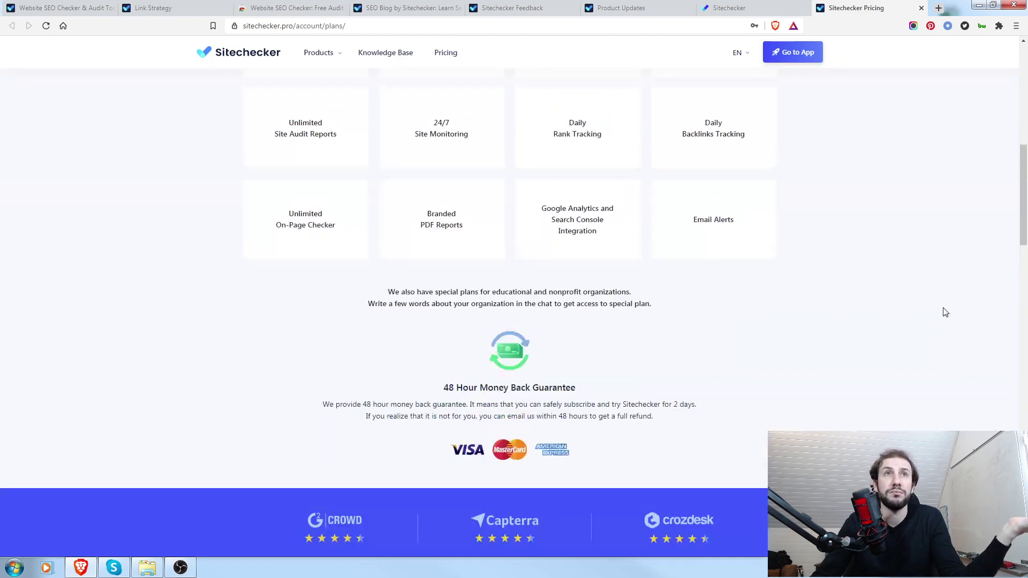